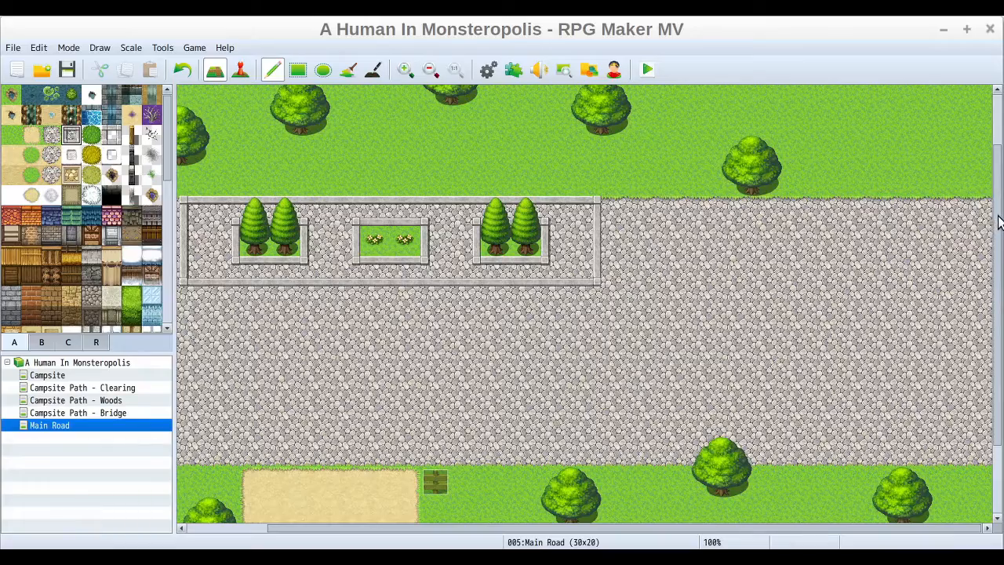
Step: Paint a two-tile path of Road (Meadow) north from the main road, leading to a plaza five tiles wide and three tiles high
{"action": "scroll", "coordinate": [997, 224], "scroll_direction": "up", "scroll_amount": 3}
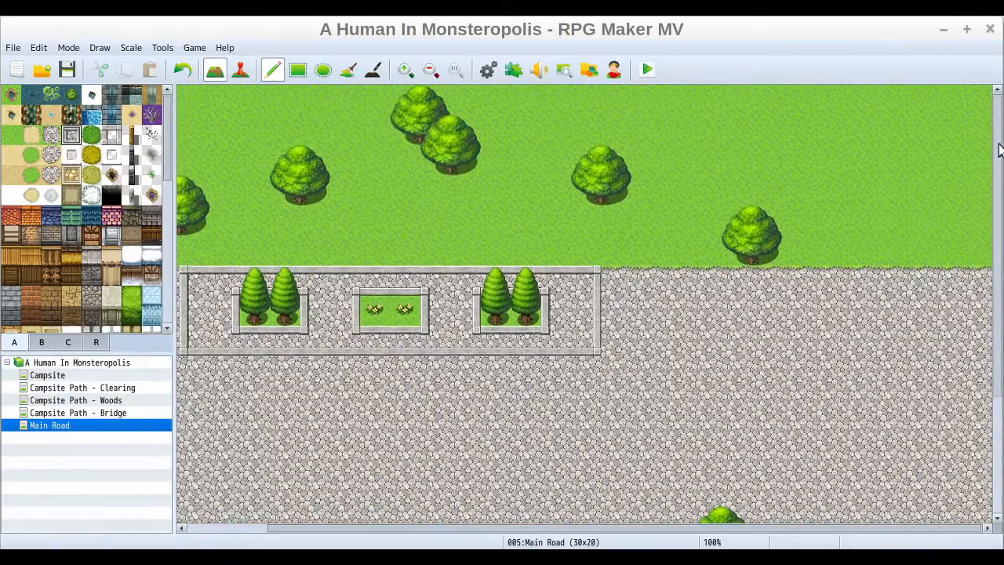
{"action": "left_click", "coordinate": [52, 135]}
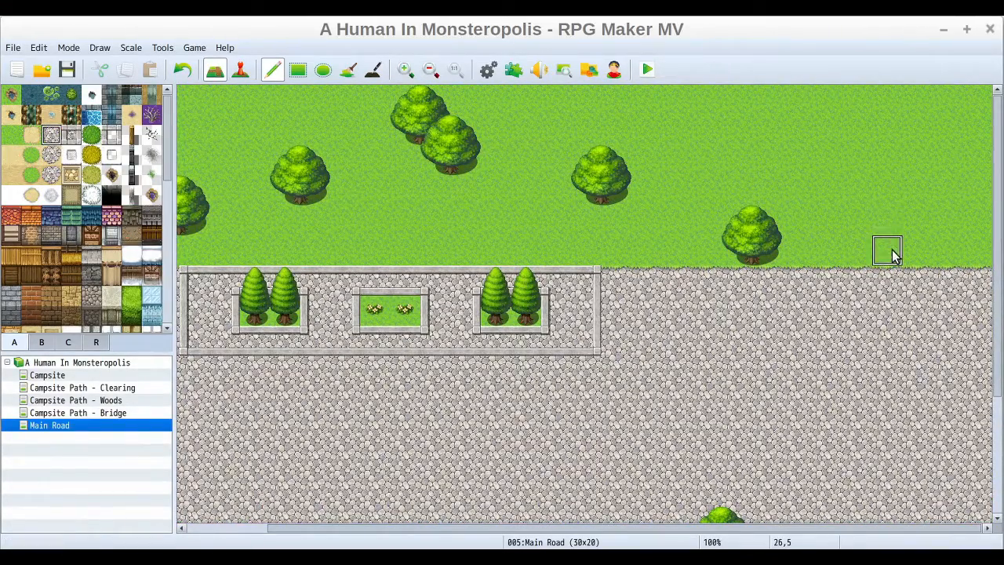
{"action": "left_click_drag", "start_coordinate": [891, 253], "coordinate": [890, 223]}
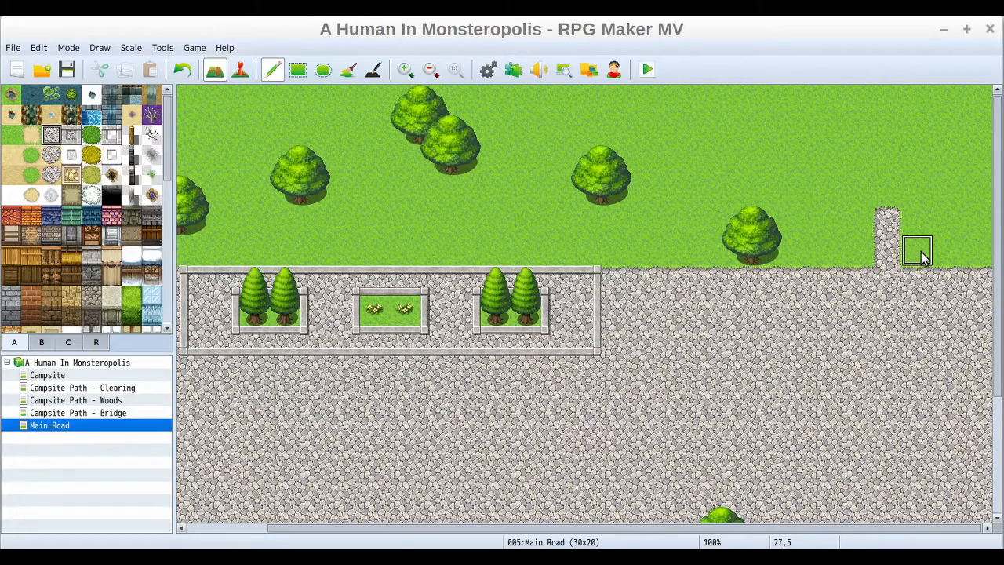
{"action": "left_click", "coordinate": [890, 203]}
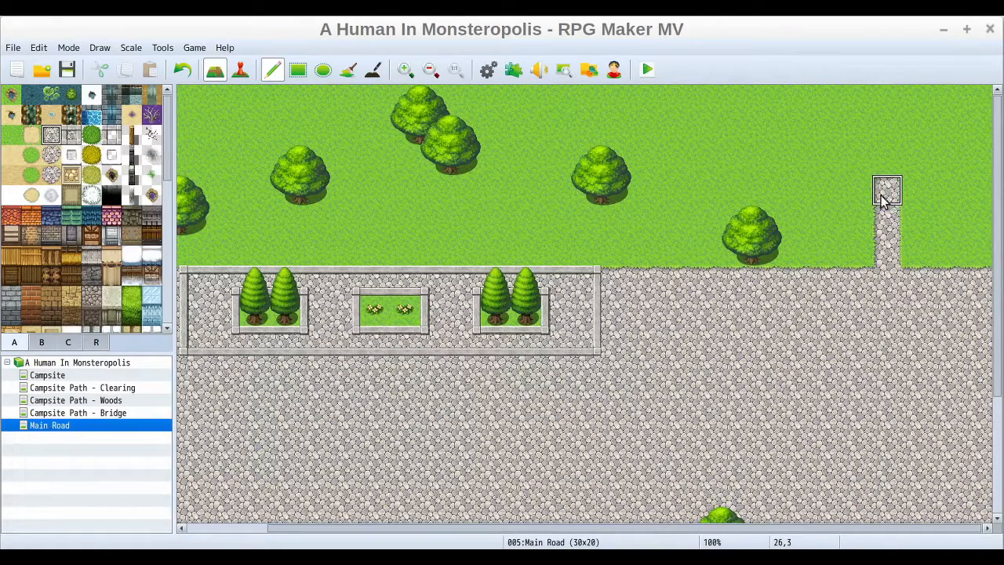
{"action": "mouse_move", "coordinate": [882, 200]}
{"action": "left_mouse_down"}
{"action": "mouse_move", "coordinate": [823, 188]}
{"action": "mouse_move", "coordinate": [824, 129]}
{"action": "left_mouse_up"}
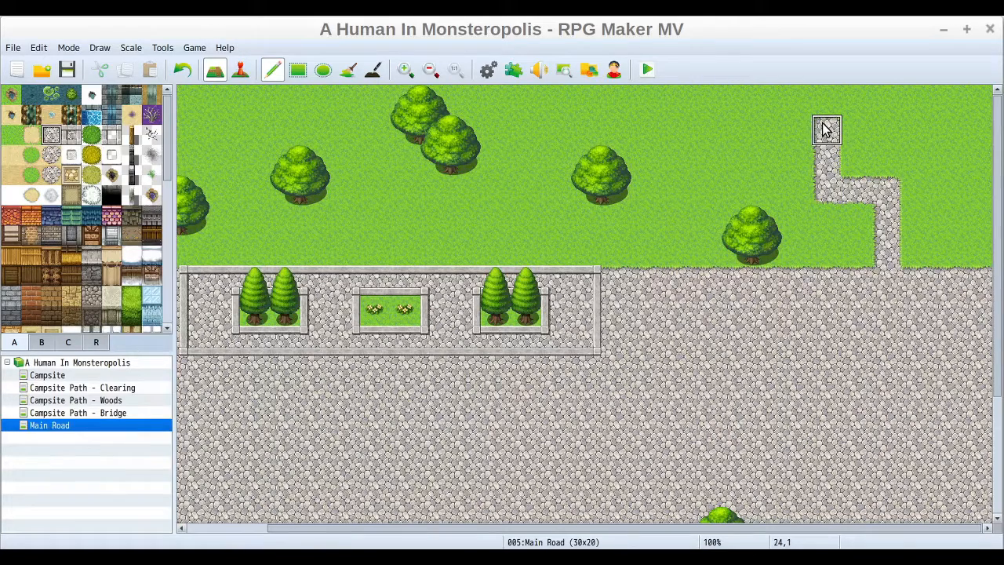
{"action": "mouse_move", "coordinate": [823, 126]}
{"action": "left_mouse_down"}
{"action": "mouse_move", "coordinate": [945, 131]}
{"action": "mouse_move", "coordinate": [920, 157]}
{"action": "mouse_move", "coordinate": [869, 172]}
{"action": "mouse_move", "coordinate": [933, 181]}
{"action": "mouse_move", "coordinate": [901, 170]}
{"action": "left_mouse_up"}
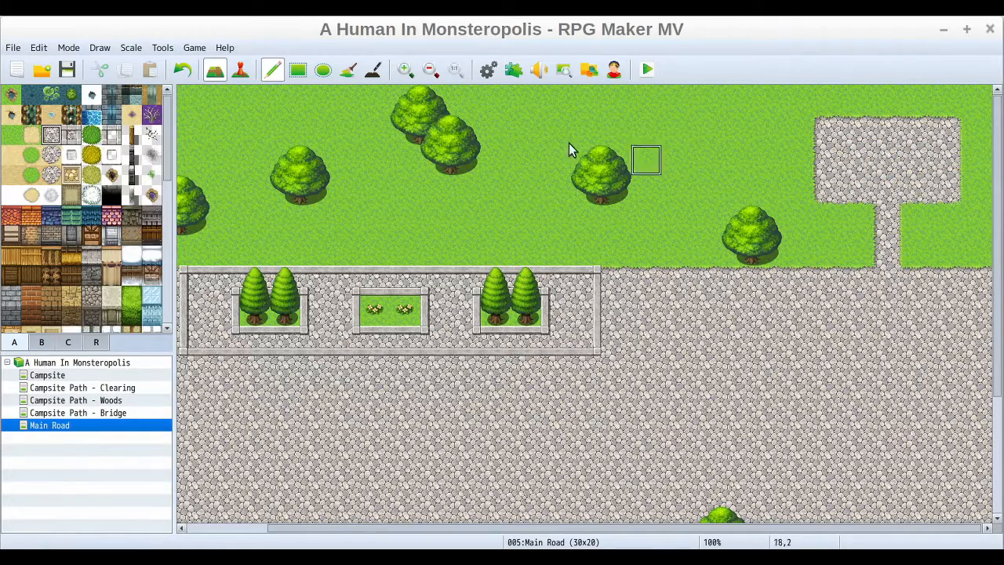
Step: Try a Fencepost C (Stone) row and a dark fence row along the plaza's north edge, undoing each one
{"action": "left_click", "coordinate": [131, 174]}
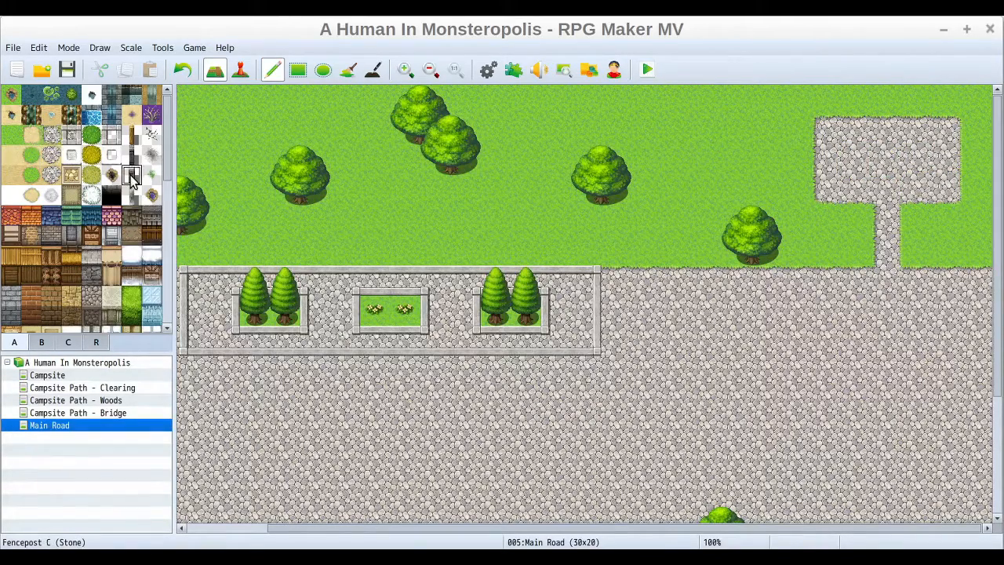
{"action": "left_click_drag", "start_coordinate": [833, 107], "coordinate": [918, 106]}
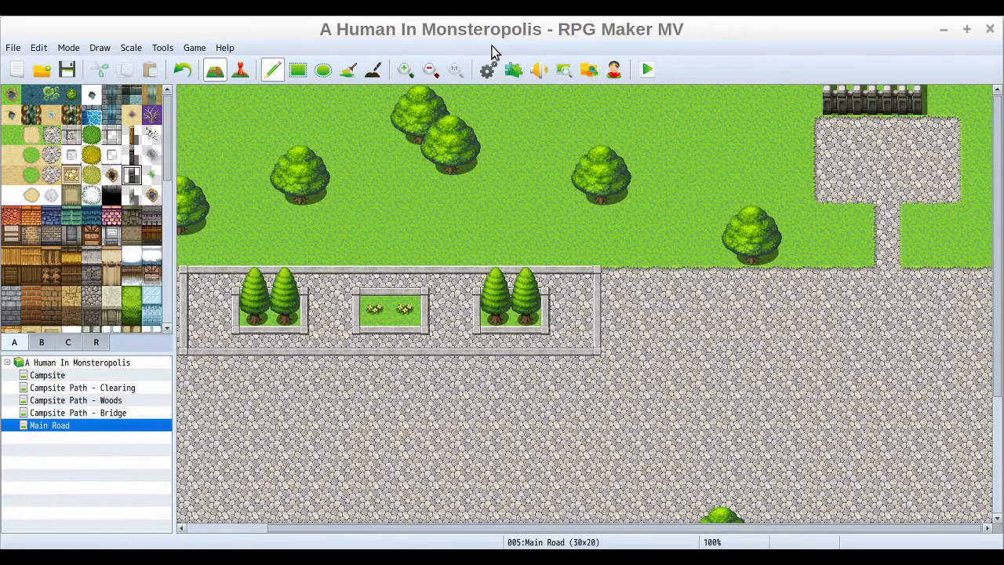
{"action": "left_click", "coordinate": [182, 69]}
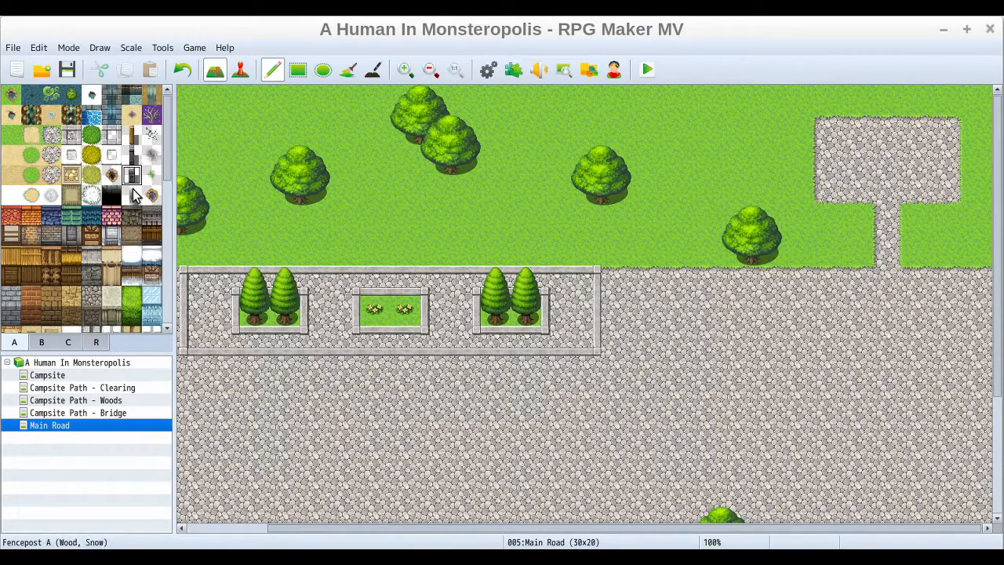
{"action": "left_click", "coordinate": [131, 155]}
{"action": "left_click_drag", "start_coordinate": [828, 106], "coordinate": [946, 106]}
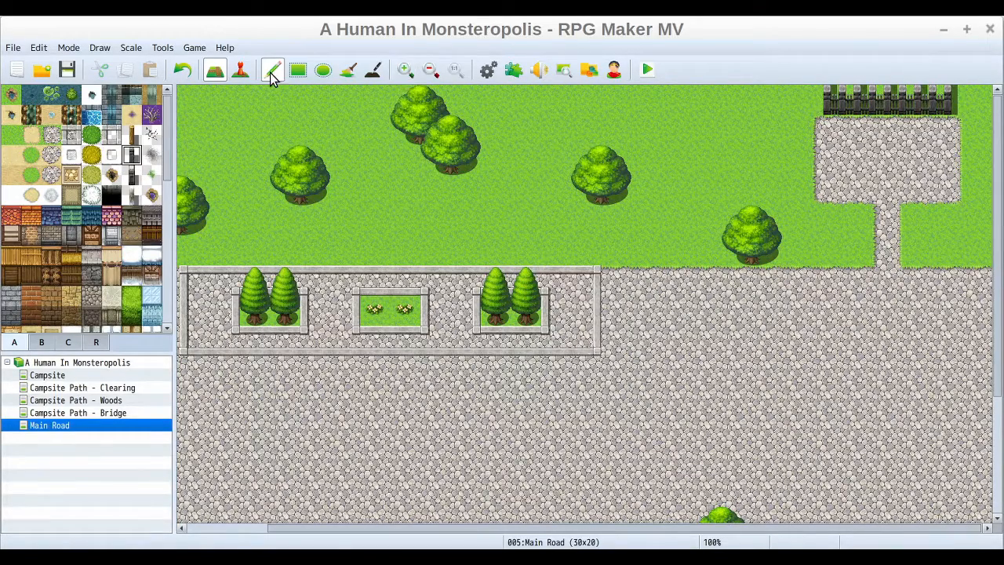
{"action": "left_click", "coordinate": [182, 69]}
Step: Try a brown wooden fence row along the plaza's north edge up to the map's east edge, and undo it
{"action": "left_click", "coordinate": [131, 135]}
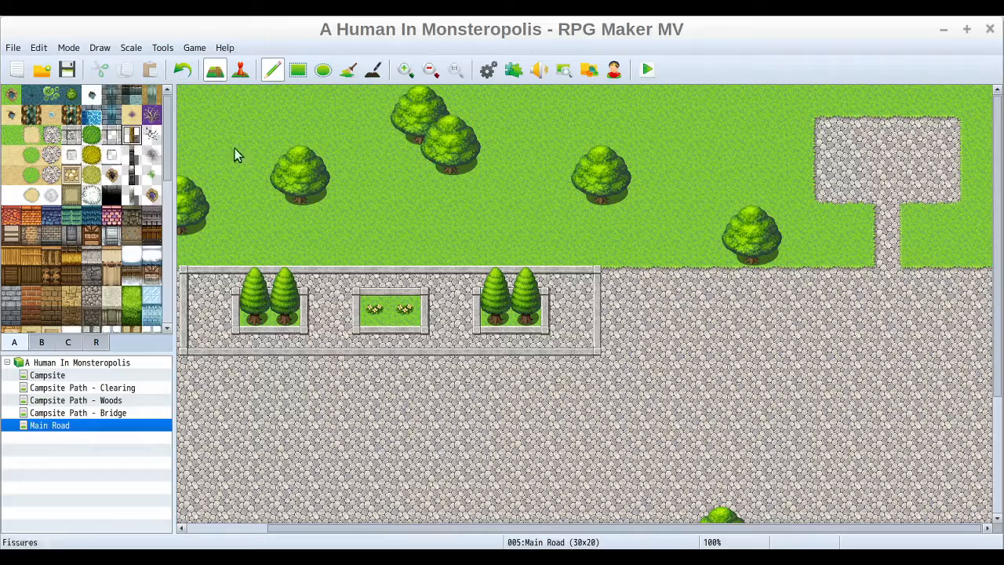
{"action": "left_click_drag", "start_coordinate": [828, 106], "coordinate": [974, 108]}
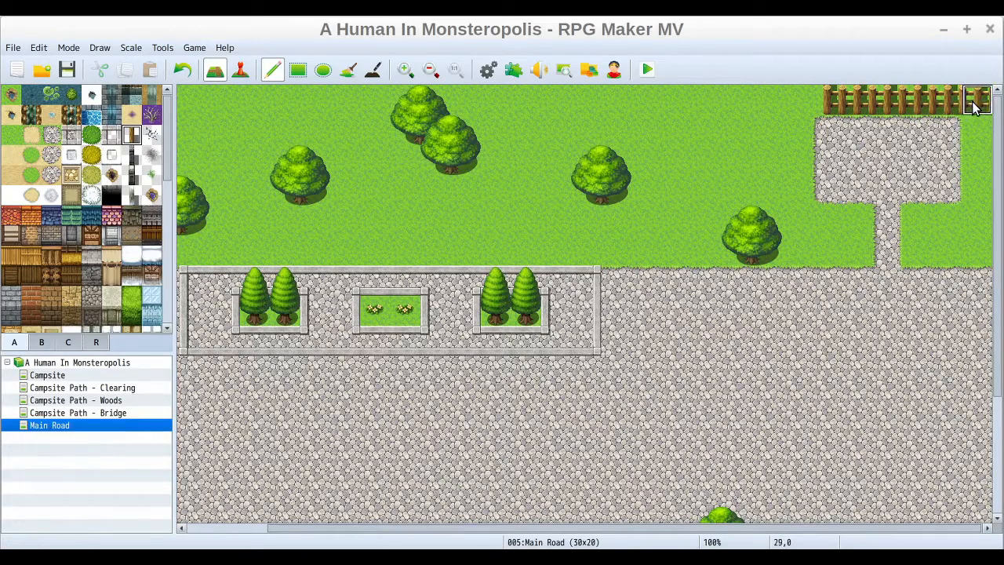
{"action": "left_click", "coordinate": [239, 70]}
{"action": "left_click", "coordinate": [214, 70]}
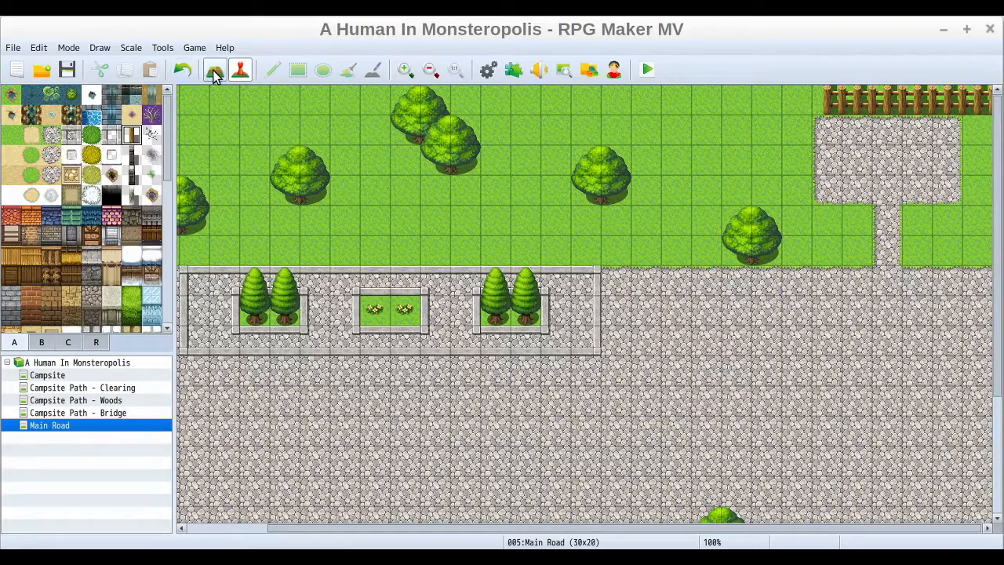
{"action": "left_click", "coordinate": [181, 71]}
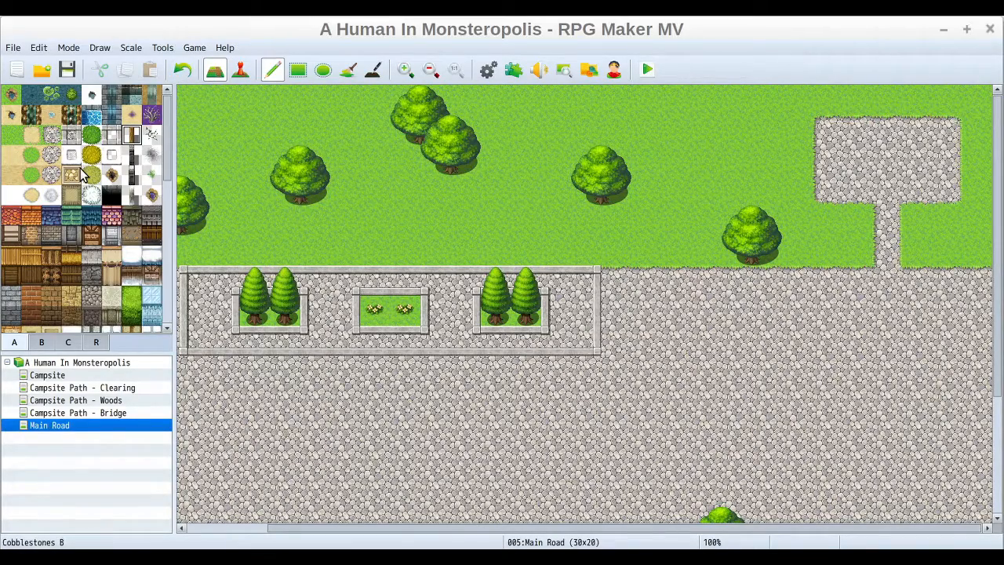
Step: Paint dark green hedge along the map's north edge above the plaza, with an irregular clump extending to the plaza's west
{"action": "left_click", "coordinate": [91, 135]}
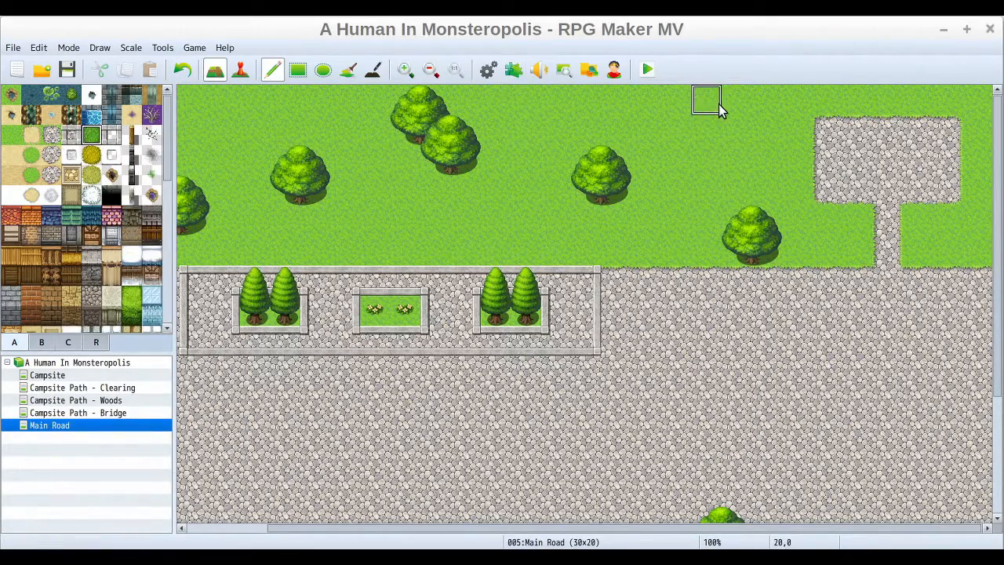
{"action": "mouse_move", "coordinate": [782, 104]}
{"action": "left_mouse_down"}
{"action": "mouse_move", "coordinate": [985, 95]}
{"action": "mouse_move", "coordinate": [986, 135]}
{"action": "left_mouse_up"}
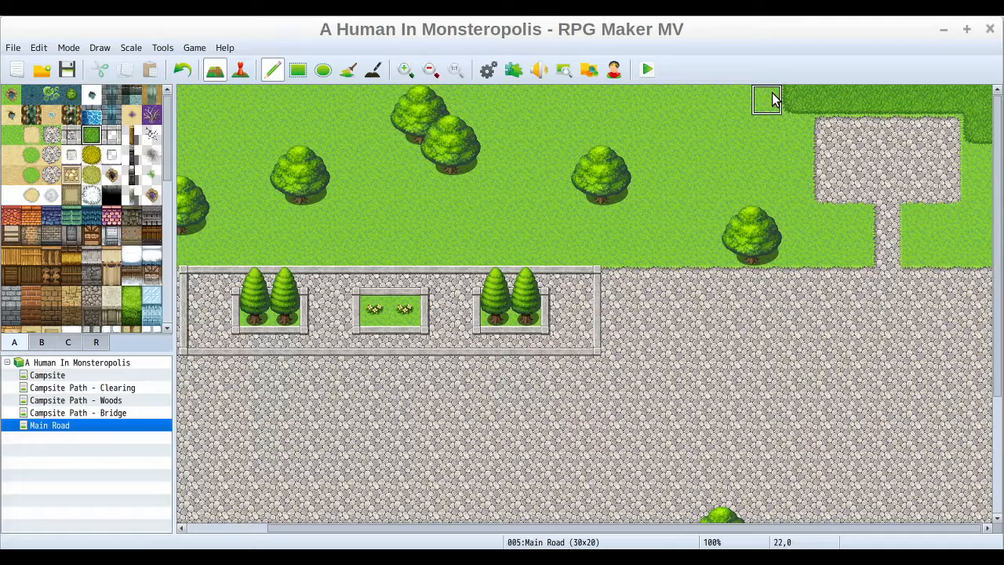
{"action": "mouse_move", "coordinate": [784, 133]}
{"action": "left_mouse_down"}
{"action": "mouse_move", "coordinate": [764, 156]}
{"action": "mouse_move", "coordinate": [704, 177]}
{"action": "mouse_move", "coordinate": [677, 128]}
{"action": "mouse_move", "coordinate": [639, 96]}
{"action": "mouse_move", "coordinate": [776, 106]}
{"action": "mouse_move", "coordinate": [755, 134]}
{"action": "left_mouse_up"}
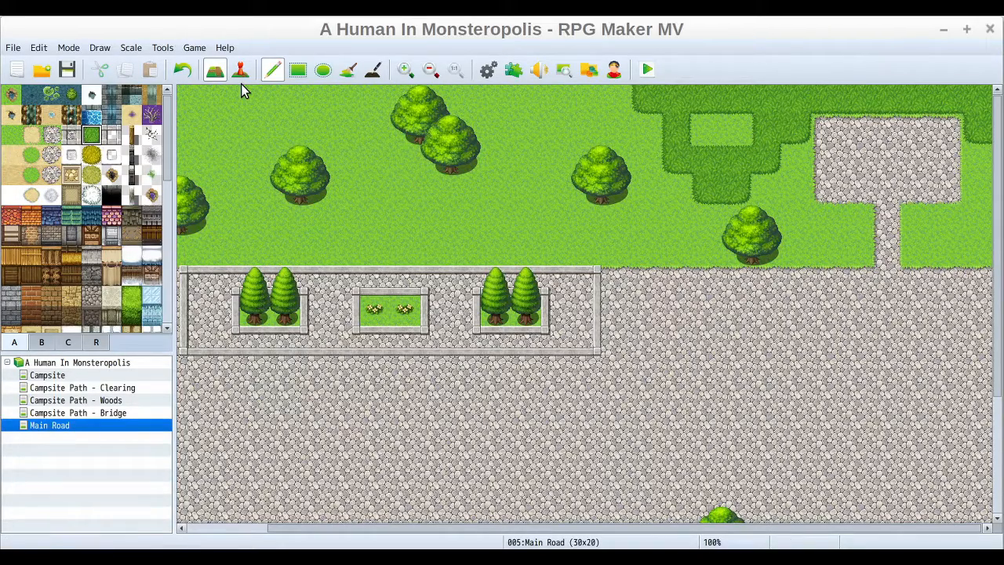
Step: Look through the A, B and C tilesets for tiles that suit the new plaza
{"action": "left_click", "coordinate": [42, 342]}
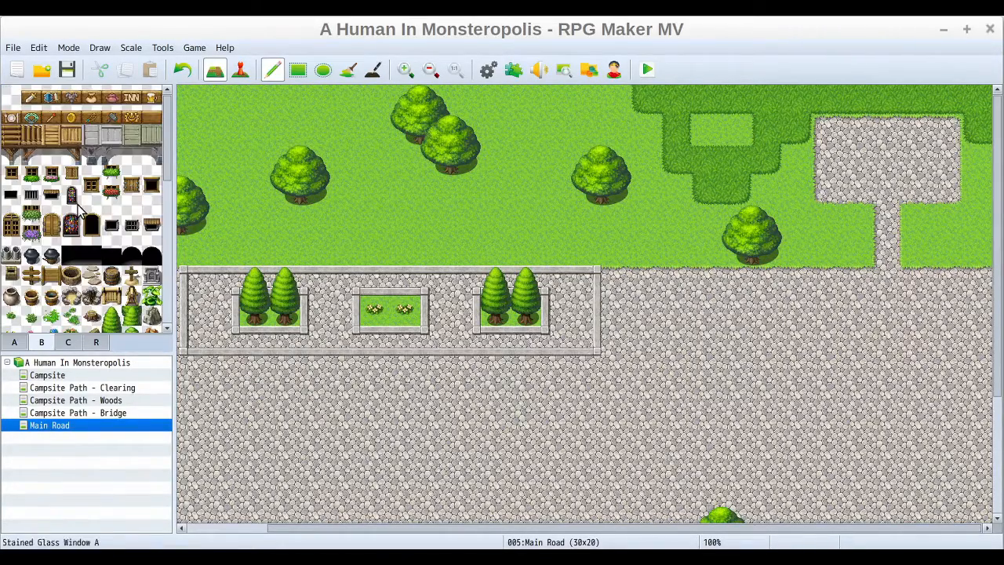
{"action": "left_click_drag", "start_coordinate": [167, 118], "coordinate": [170, 89]}
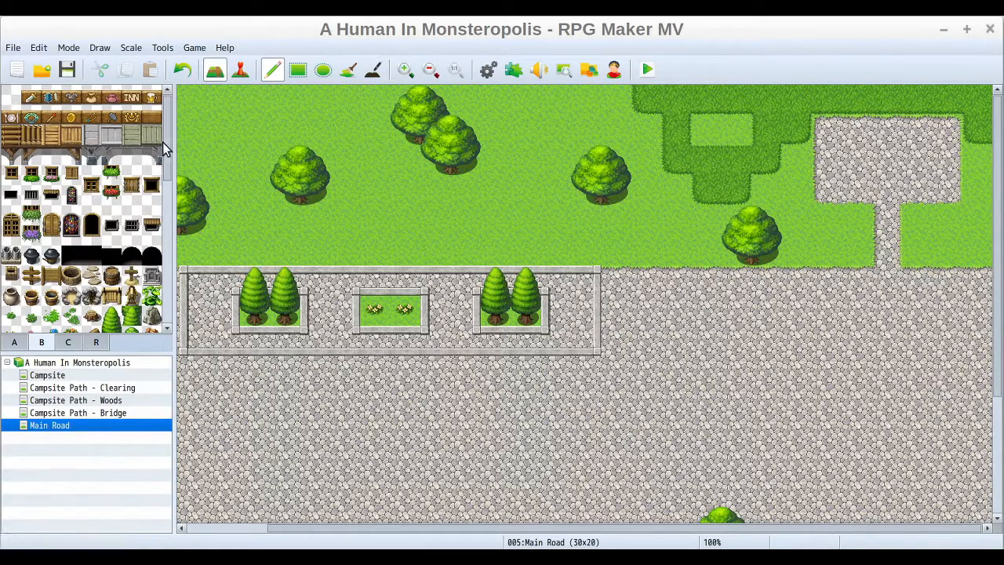
{"action": "left_click_drag", "start_coordinate": [163, 126], "coordinate": [152, 301]}
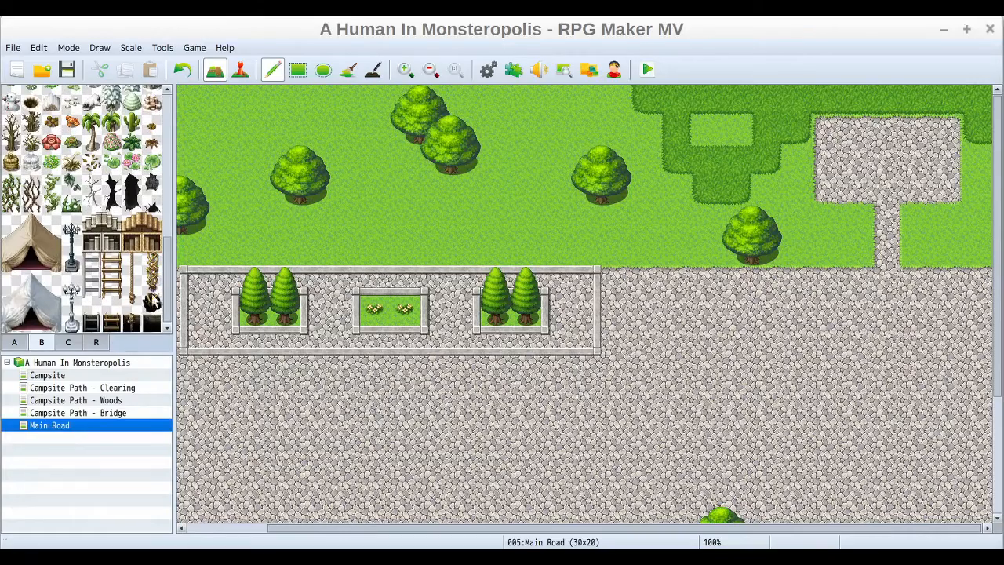
{"action": "left_click", "coordinate": [75, 343]}
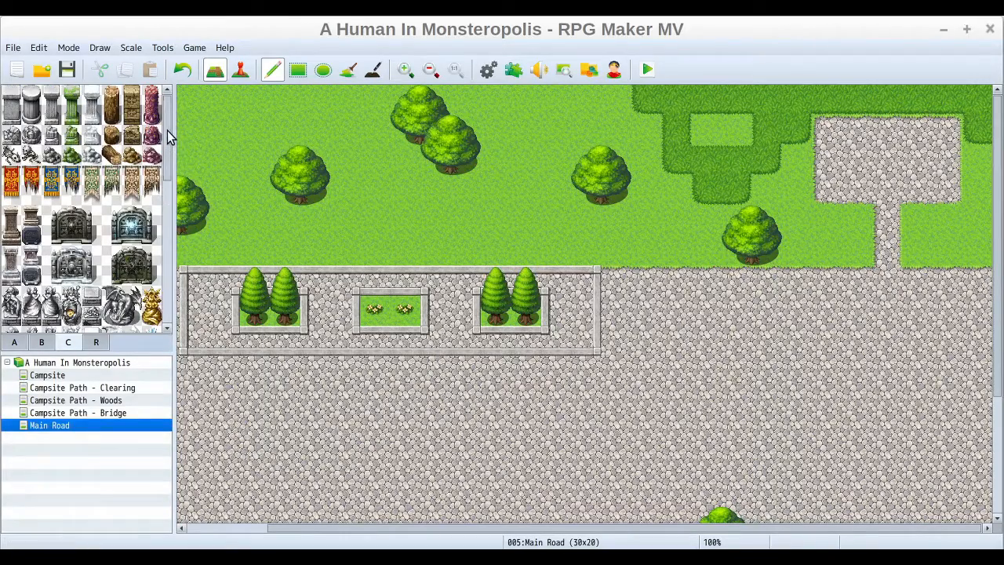
{"action": "left_click_drag", "start_coordinate": [168, 131], "coordinate": [163, 97]}
{"action": "scroll", "coordinate": [164, 168], "scroll_direction": "down", "scroll_amount": 2}
{"action": "left_click", "coordinate": [16, 343]}
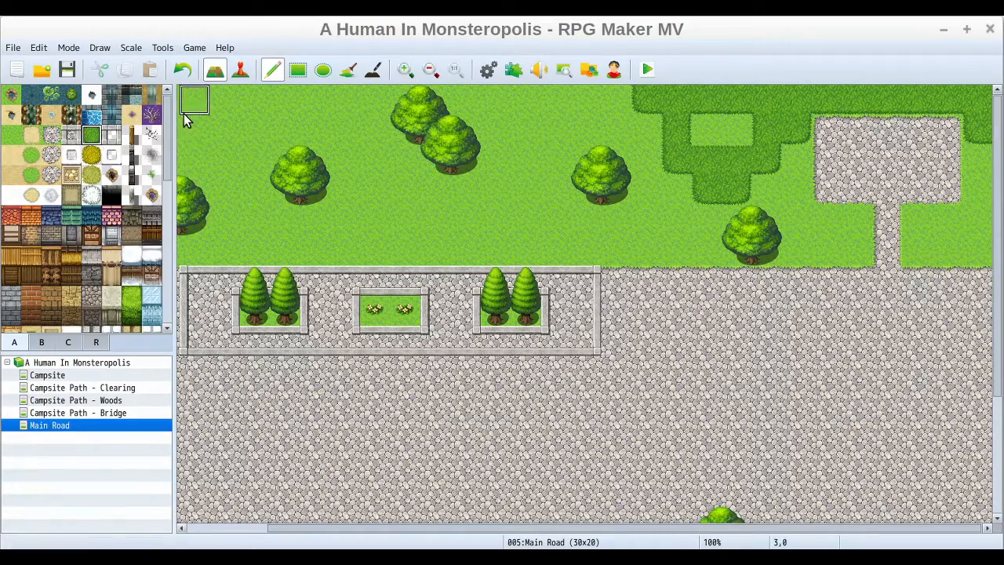
{"action": "left_click_drag", "start_coordinate": [167, 110], "coordinate": [174, 88]}
{"action": "left_click", "coordinate": [43, 342]}
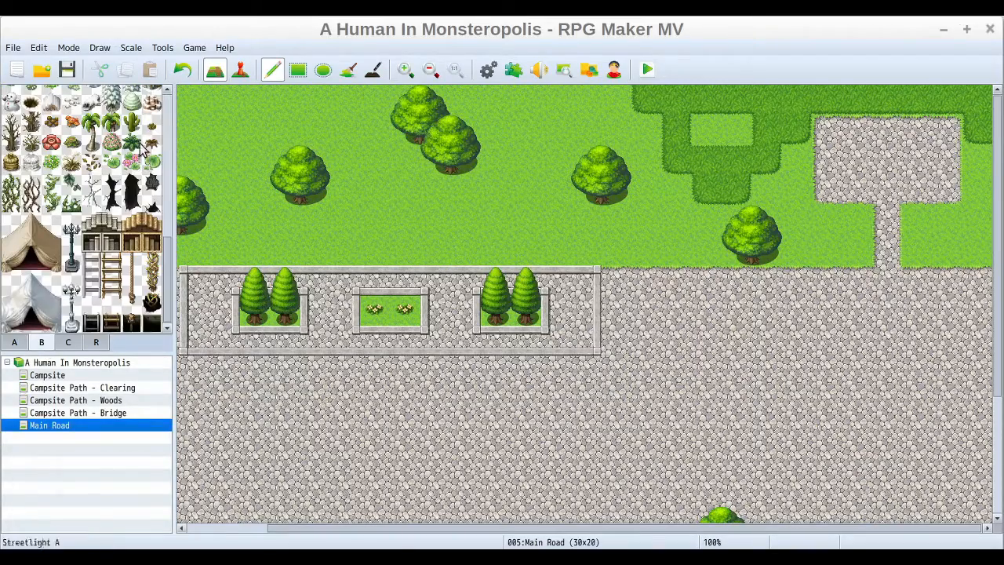
{"action": "left_click_drag", "start_coordinate": [165, 271], "coordinate": [170, 117]}
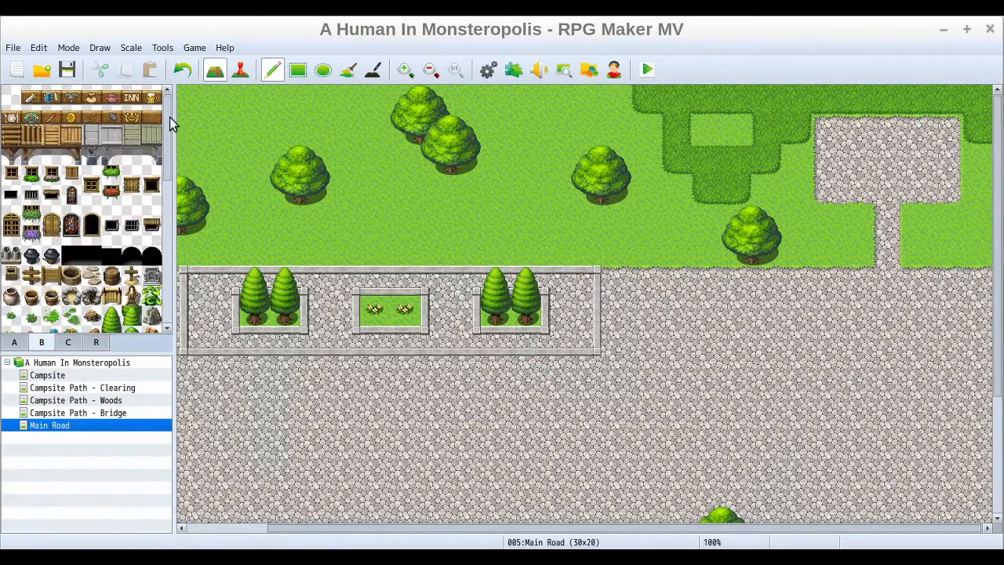
{"action": "left_click", "coordinate": [14, 343]}
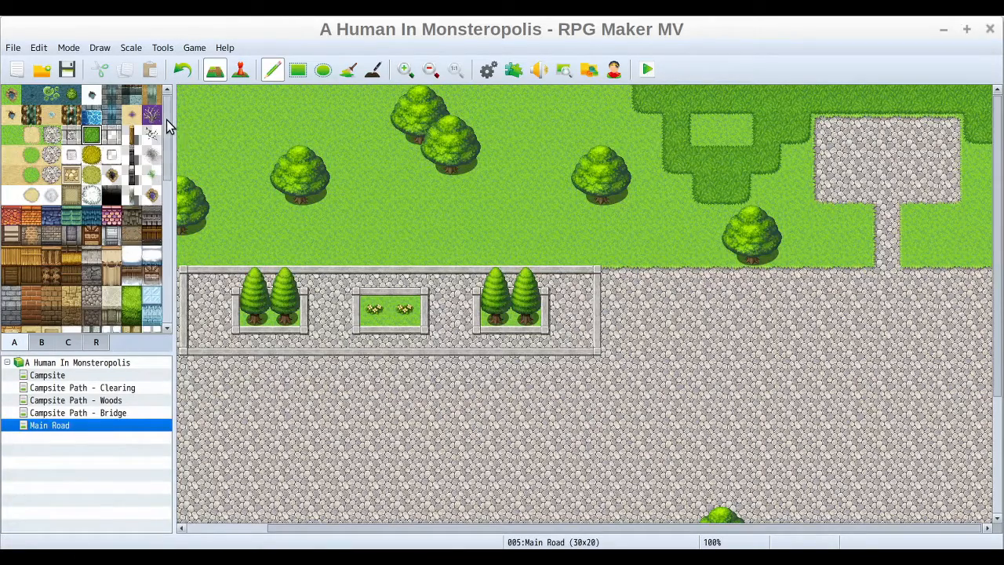
{"action": "mouse_move", "coordinate": [166, 119]}
{"action": "left_mouse_down"}
{"action": "mouse_move", "coordinate": [162, 198]}
{"action": "mouse_move", "coordinate": [166, 102]}
{"action": "left_mouse_up"}
Step: Draw a rectangular stone border three tiles wide and two tiles high, centred against the plaza's north edge, replacing an irregular first attempt
{"action": "left_click", "coordinate": [69, 137]}
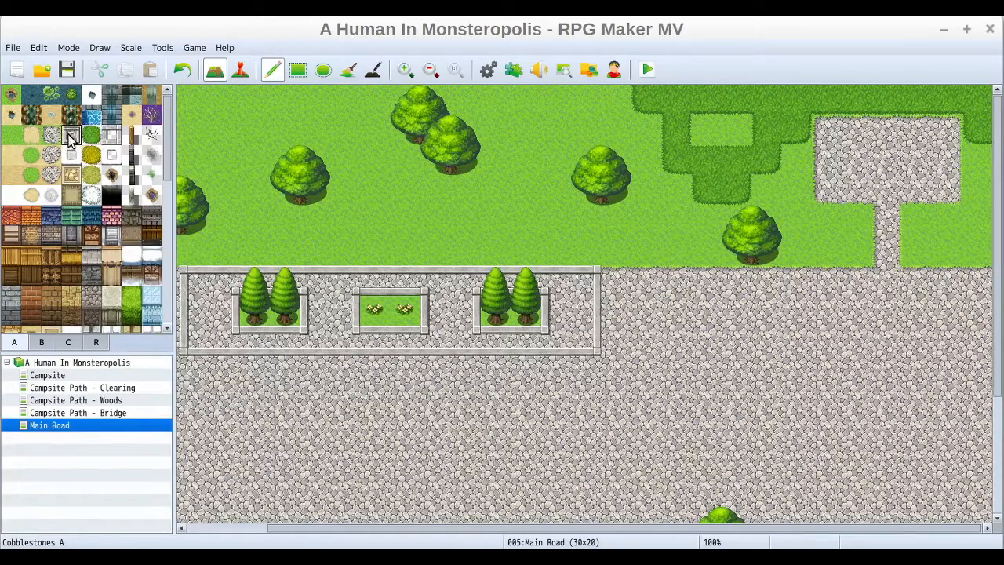
{"action": "left_click", "coordinate": [111, 135]}
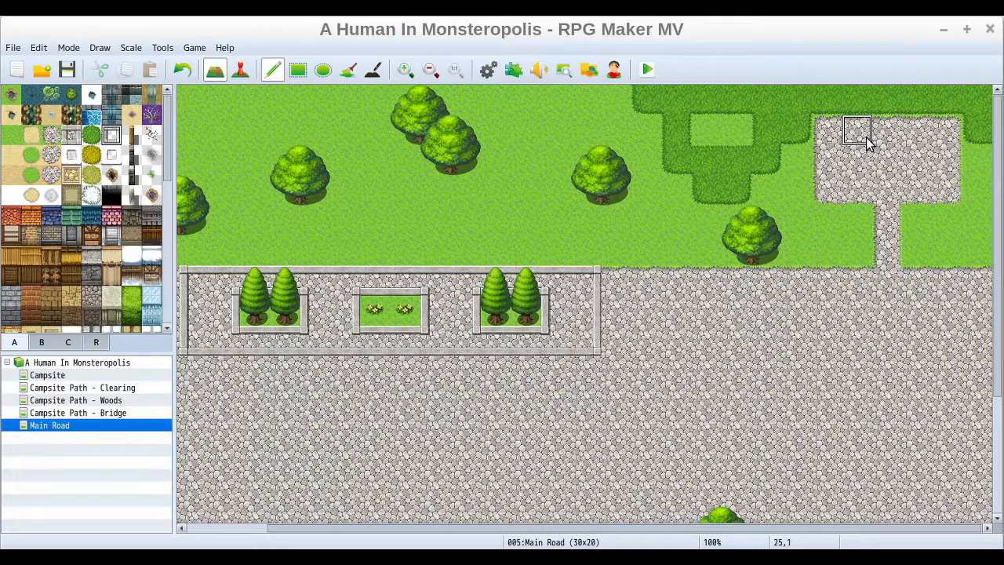
{"action": "mouse_move", "coordinate": [866, 137]}
{"action": "left_mouse_down"}
{"action": "mouse_move", "coordinate": [919, 140]}
{"action": "mouse_move", "coordinate": [924, 175]}
{"action": "mouse_move", "coordinate": [852, 188]}
{"action": "mouse_move", "coordinate": [856, 171]}
{"action": "left_mouse_up"}
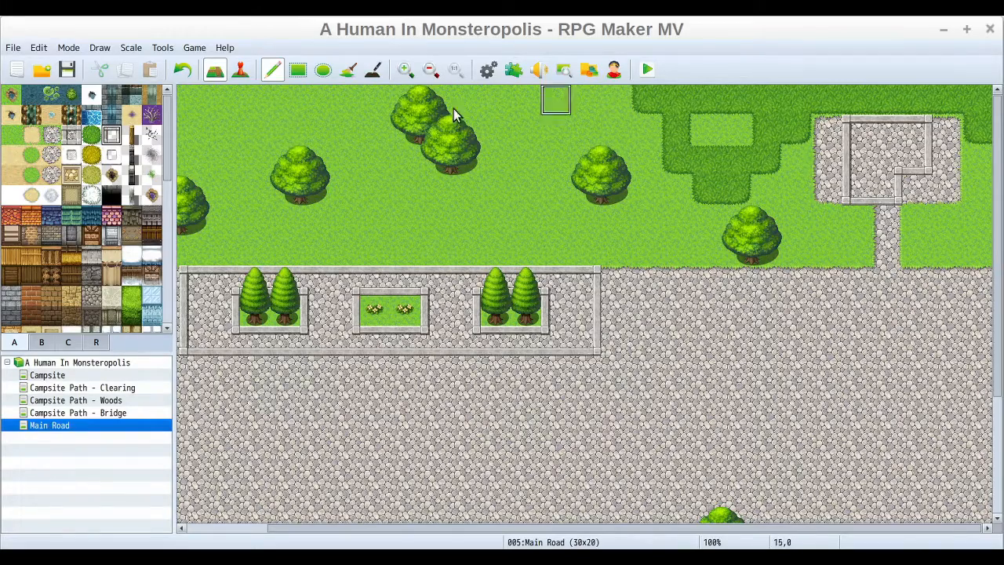
{"action": "left_click", "coordinate": [182, 70]}
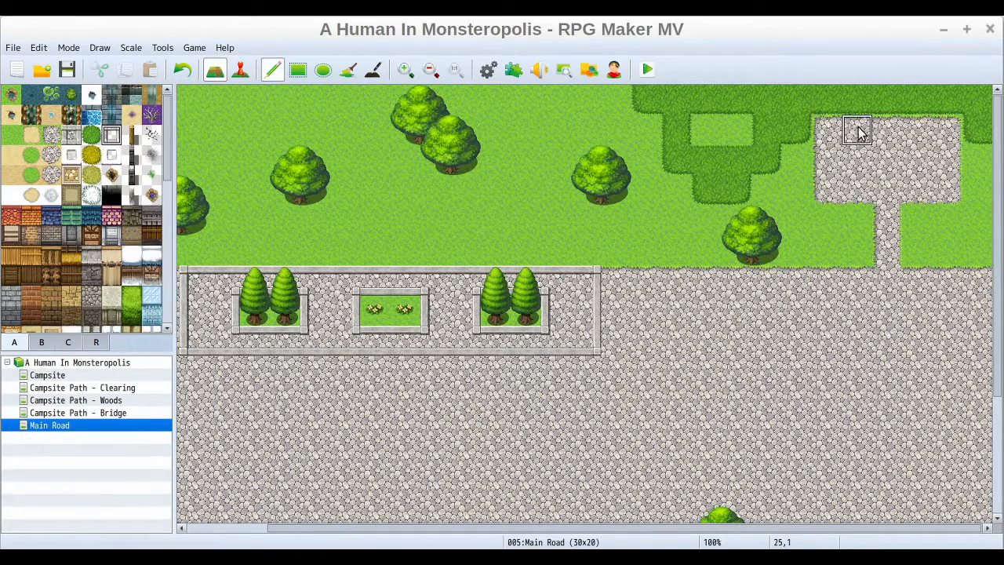
{"action": "mouse_move", "coordinate": [874, 130]}
{"action": "left_mouse_down"}
{"action": "mouse_move", "coordinate": [859, 130]}
{"action": "mouse_move", "coordinate": [919, 142]}
{"action": "mouse_move", "coordinate": [855, 157]}
{"action": "left_mouse_up"}
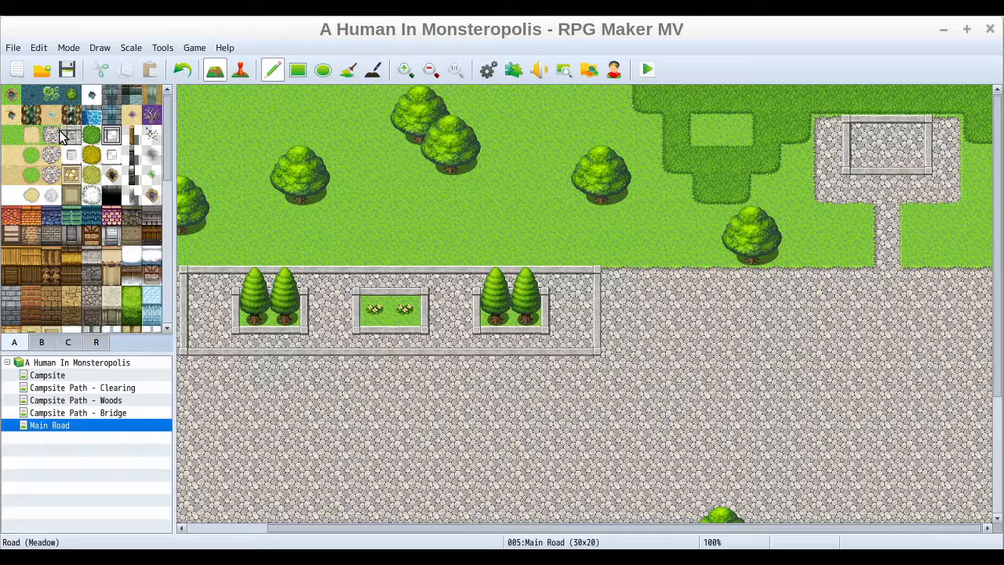
Step: Try painting meadow grass down the middle column of the plaza's stone border, and undo it
{"action": "left_click", "coordinate": [11, 135]}
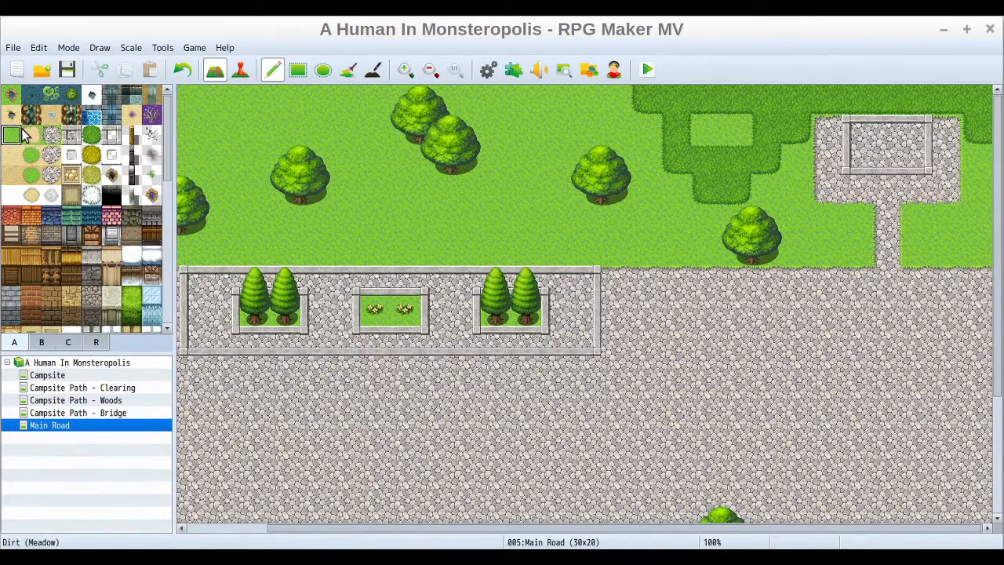
{"action": "left_click", "coordinate": [71, 138]}
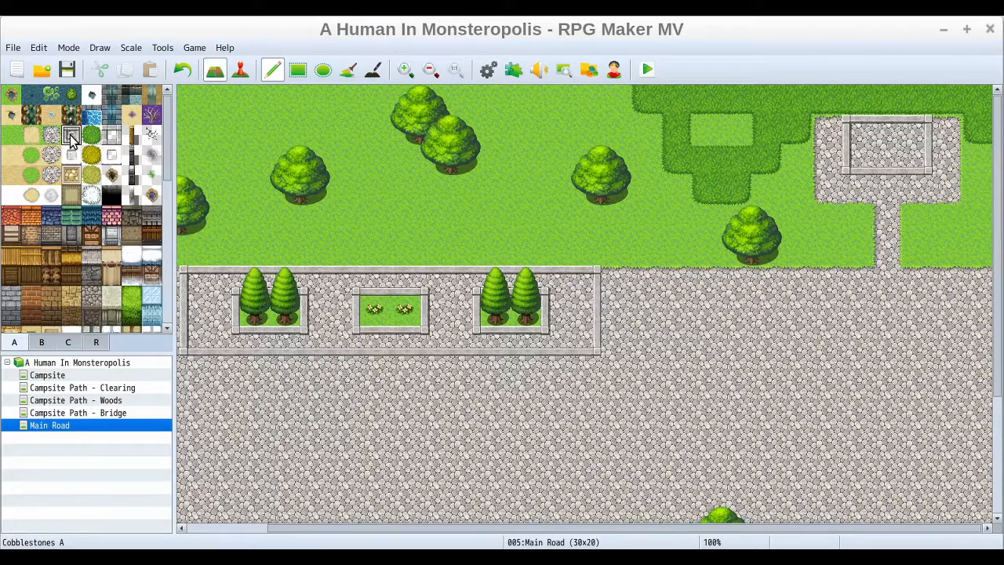
{"action": "left_click", "coordinate": [11, 134]}
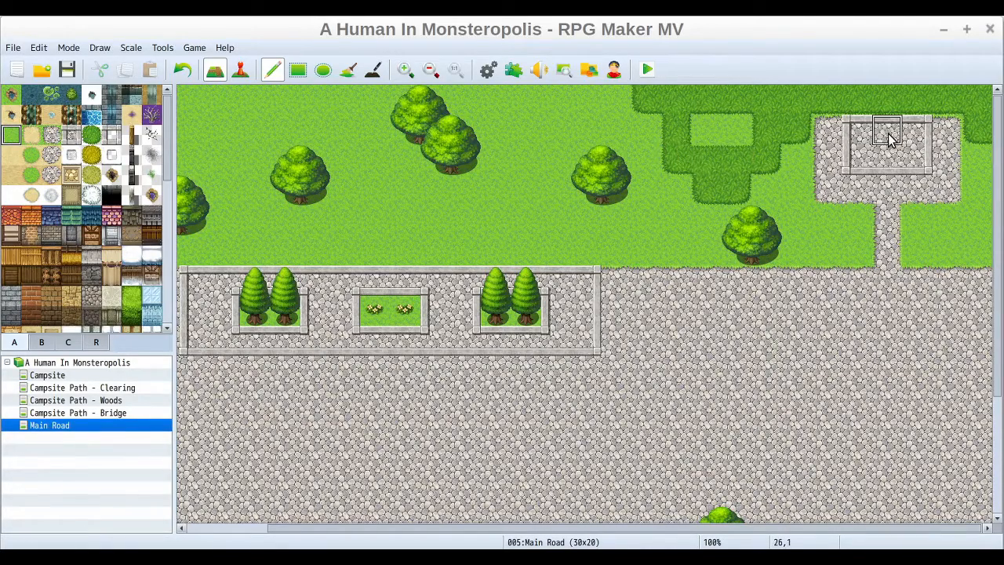
{"action": "left_click_drag", "start_coordinate": [889, 138], "coordinate": [888, 157]}
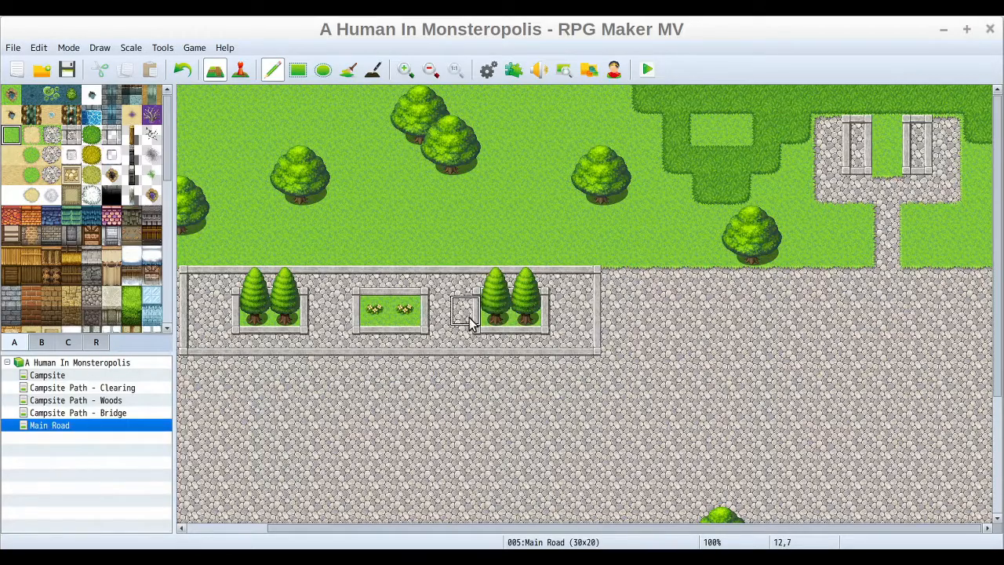
{"action": "left_click", "coordinate": [175, 70]}
{"action": "left_click", "coordinate": [176, 71]}
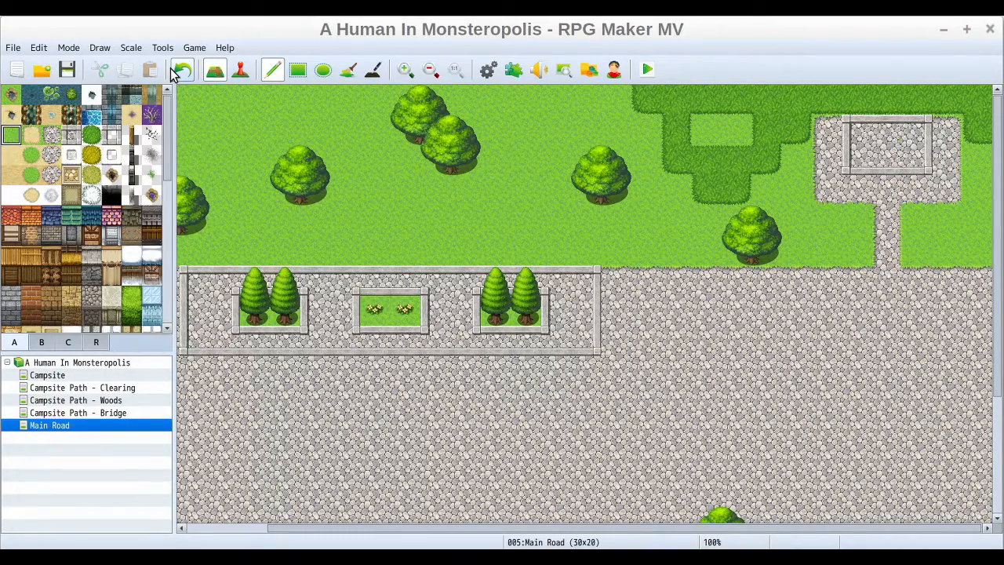
Step: Extend the stone border to the whole five-by-three-tile plaza and paint a three-tile strip of meadow grass through its centre
{"action": "left_click", "coordinate": [111, 135]}
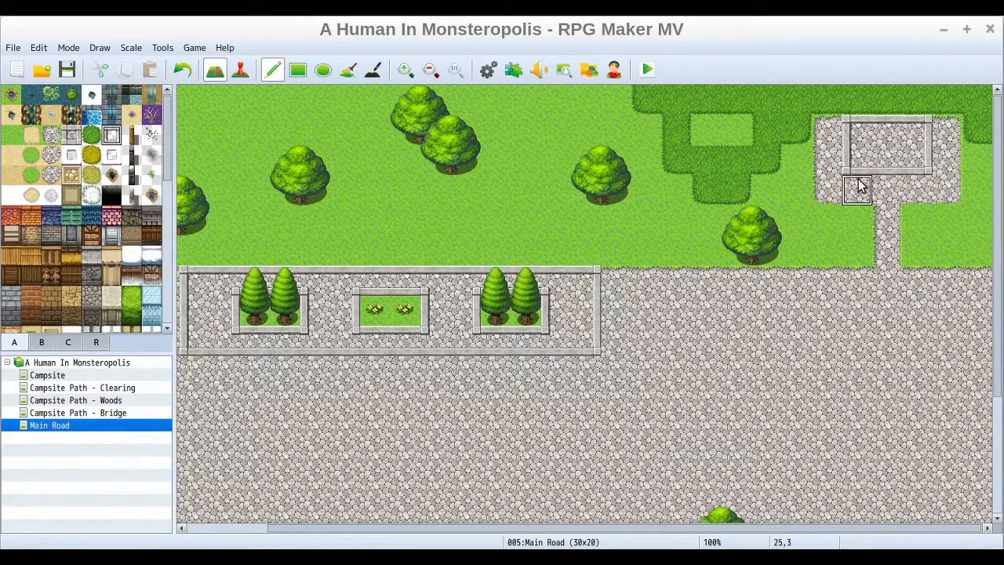
{"action": "mouse_move", "coordinate": [852, 184]}
{"action": "left_mouse_down"}
{"action": "mouse_move", "coordinate": [942, 179]}
{"action": "mouse_move", "coordinate": [944, 143]}
{"action": "mouse_move", "coordinate": [827, 132]}
{"action": "left_mouse_up"}
{"action": "left_click_drag", "start_coordinate": [824, 168], "coordinate": [826, 193]}
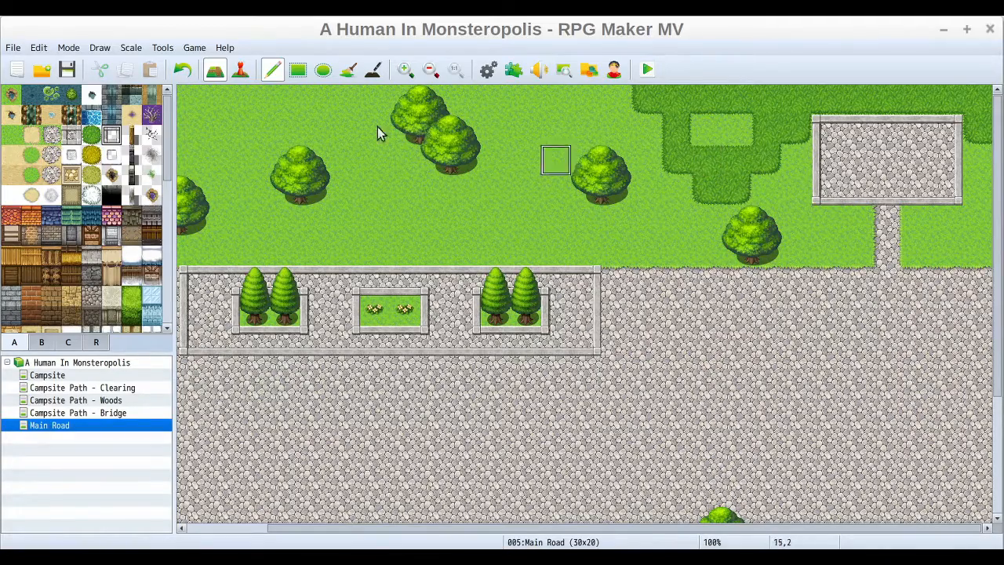
{"action": "left_click", "coordinate": [11, 135]}
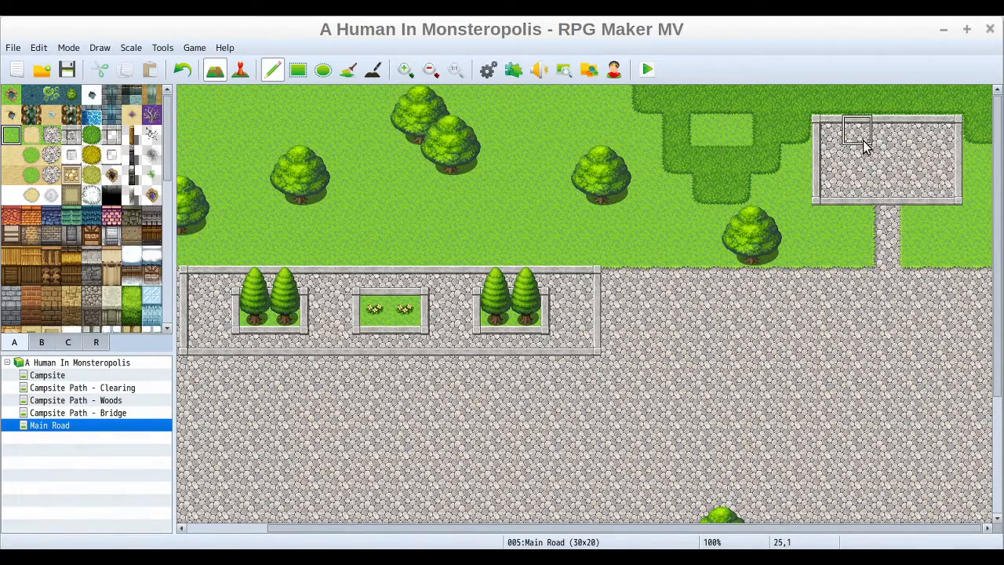
{"action": "left_click_drag", "start_coordinate": [855, 157], "coordinate": [910, 157]}
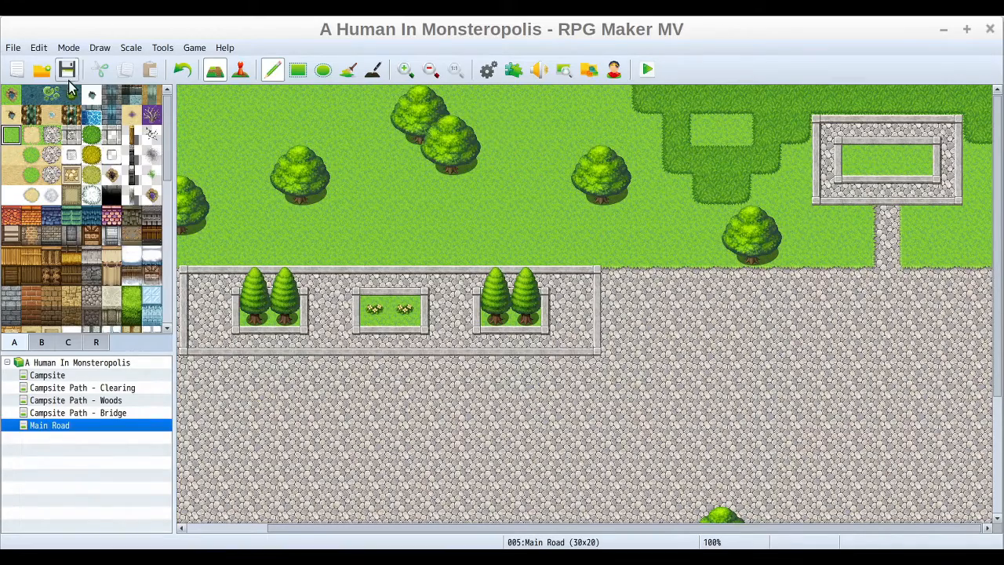
Step: Plant a tall conifer tree in the middle of the plaza's grass bed with blue flowers on each side of it
{"action": "left_click_drag", "start_coordinate": [169, 141], "coordinate": [173, 309]}
{"action": "left_click", "coordinate": [42, 342]}
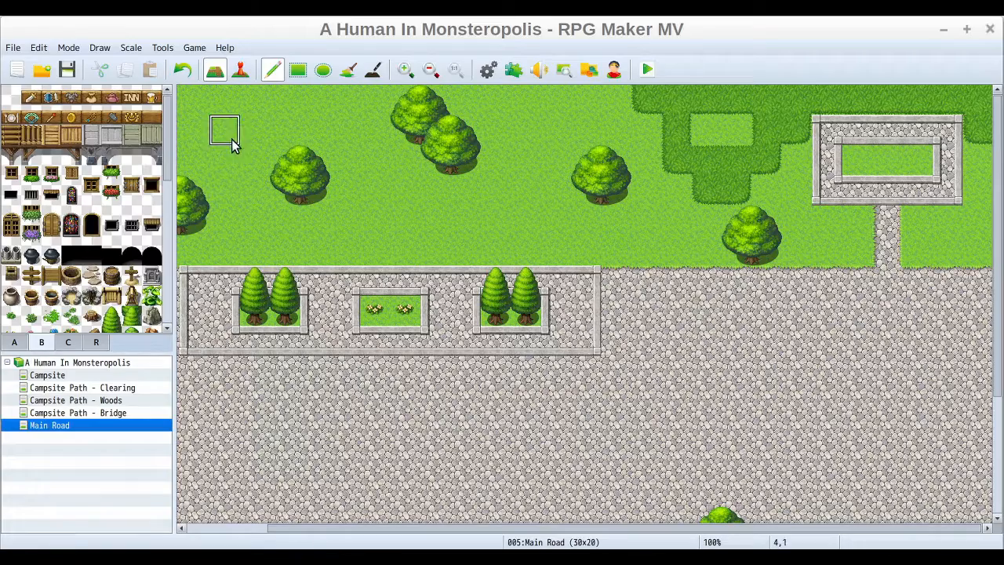
{"action": "left_click_drag", "start_coordinate": [167, 125], "coordinate": [173, 172]}
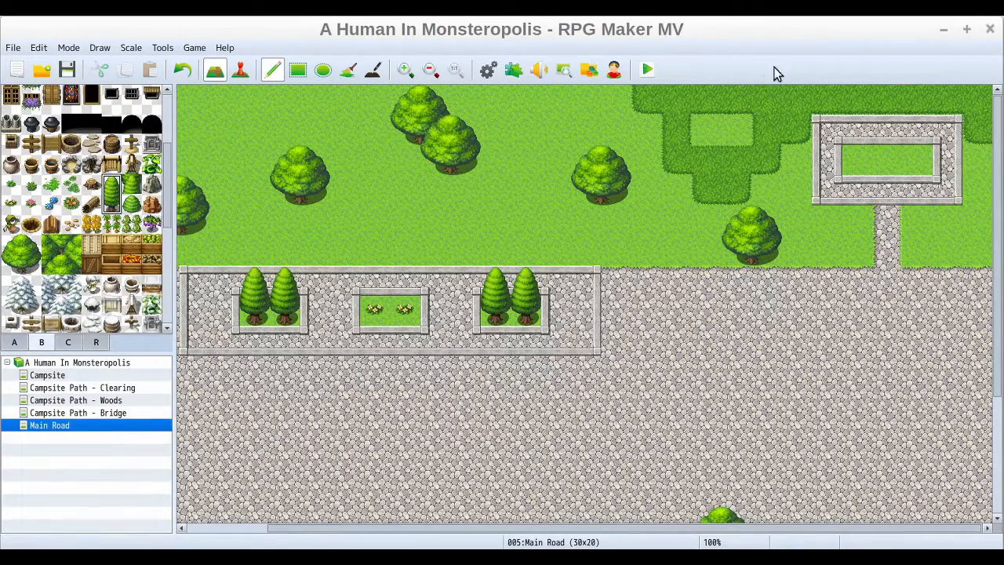
{"action": "left_click", "coordinate": [893, 135]}
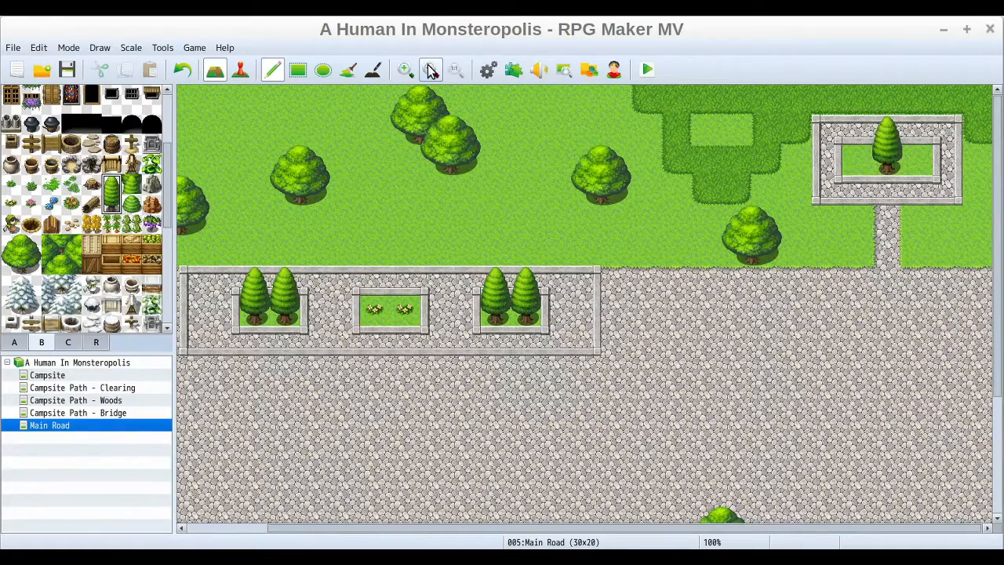
{"action": "left_click", "coordinate": [131, 204]}
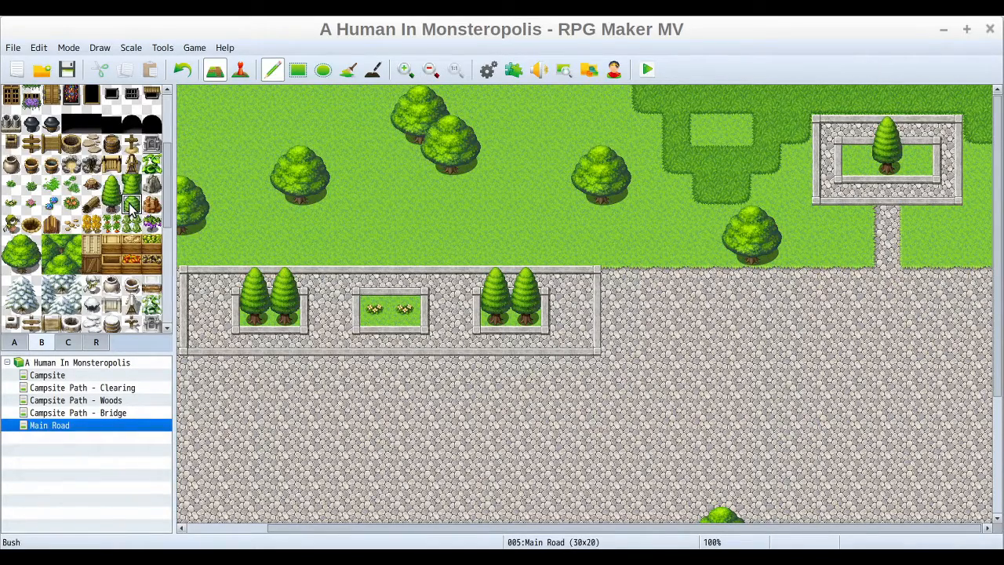
{"action": "left_click", "coordinate": [51, 204]}
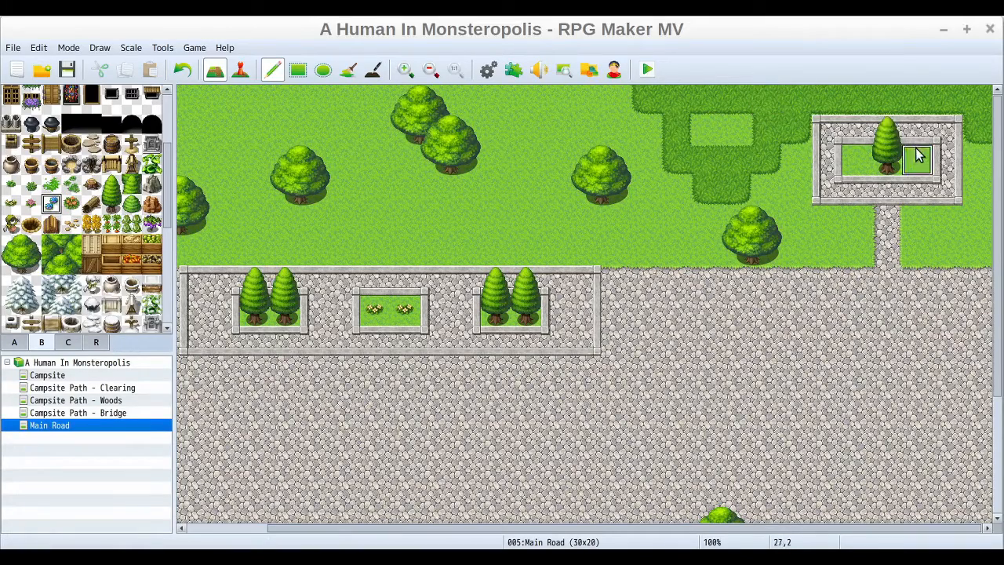
{"action": "left_click", "coordinate": [853, 156]}
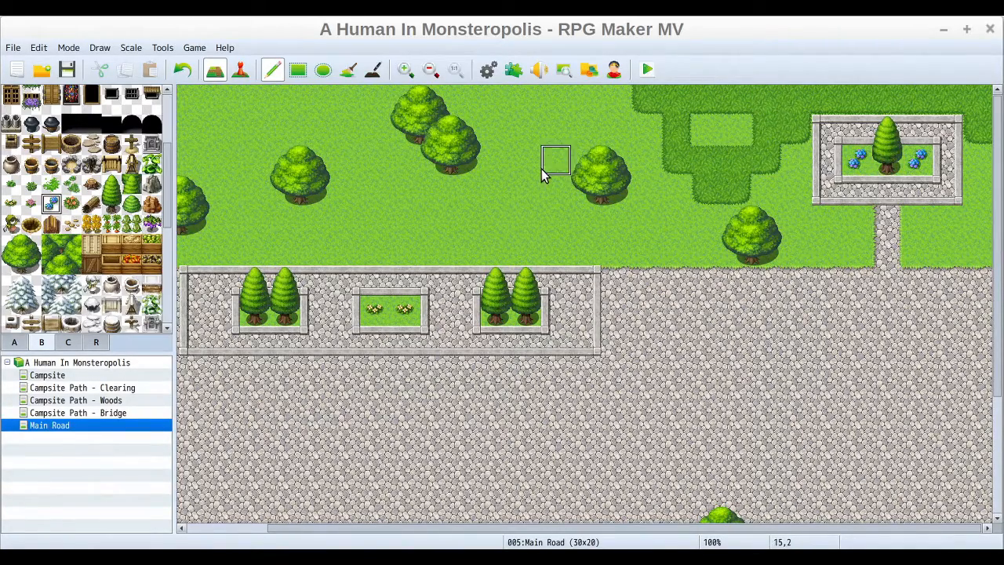
{"action": "left_click", "coordinate": [679, 130]}
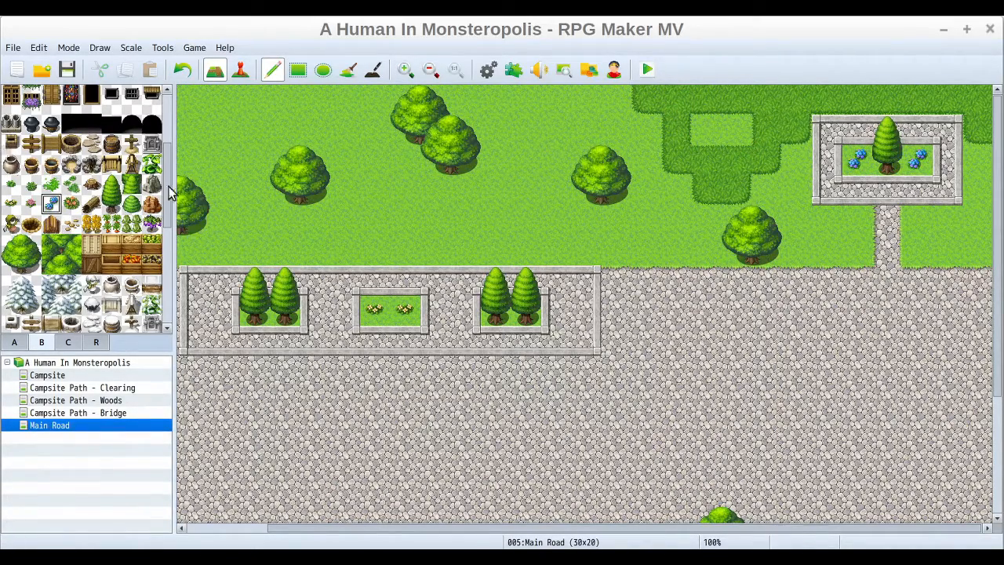
Step: Cut a two-tile gap in the north-edge hedge above the irregular clump by painting it over with meadow grass
{"action": "scroll", "coordinate": [165, 174], "scroll_direction": "up", "scroll_amount": 3}
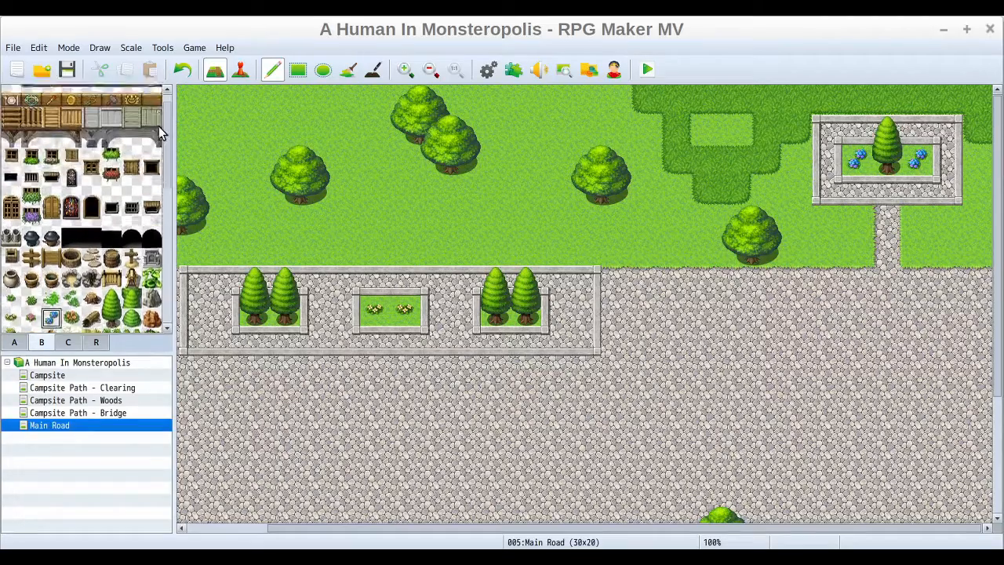
{"action": "left_click", "coordinate": [14, 342]}
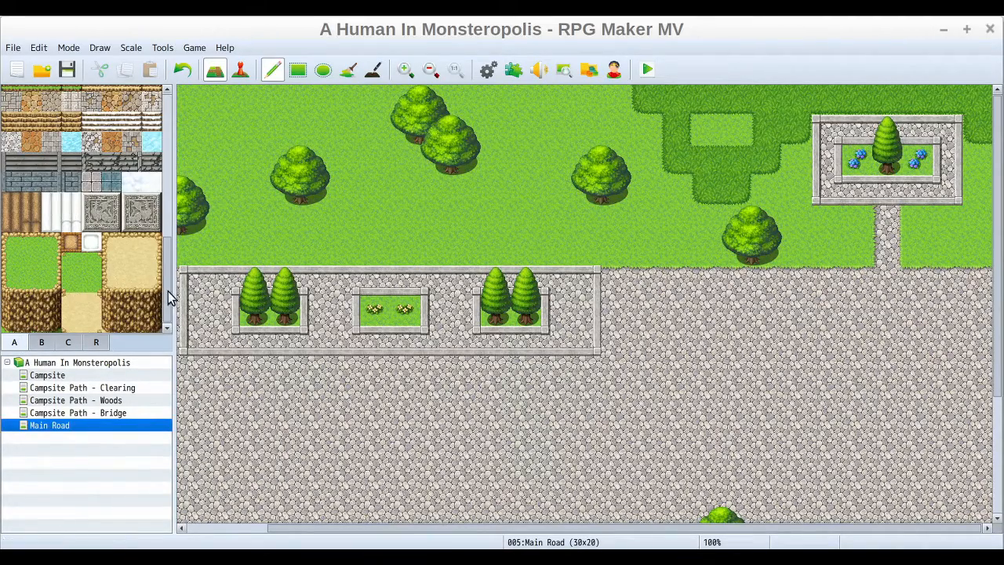
{"action": "left_click_drag", "start_coordinate": [169, 281], "coordinate": [171, 95]}
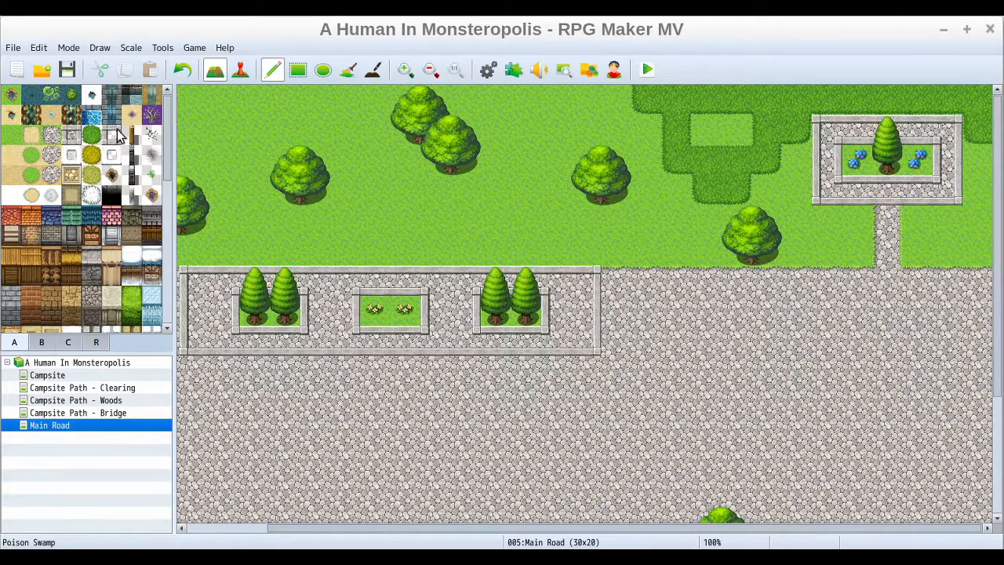
{"action": "left_click", "coordinate": [11, 135]}
{"action": "left_click", "coordinate": [677, 101]}
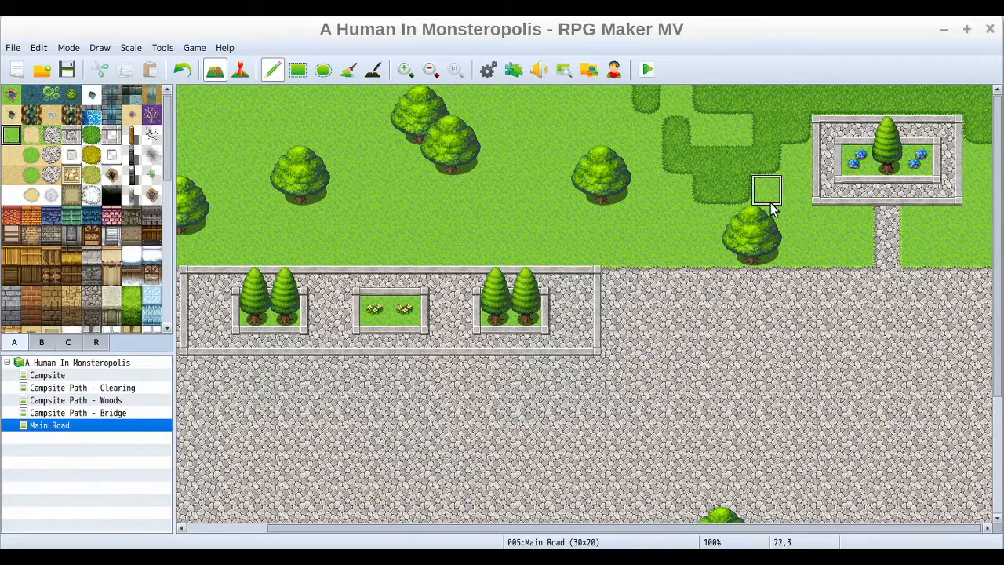
{"action": "left_click", "coordinate": [712, 108]}
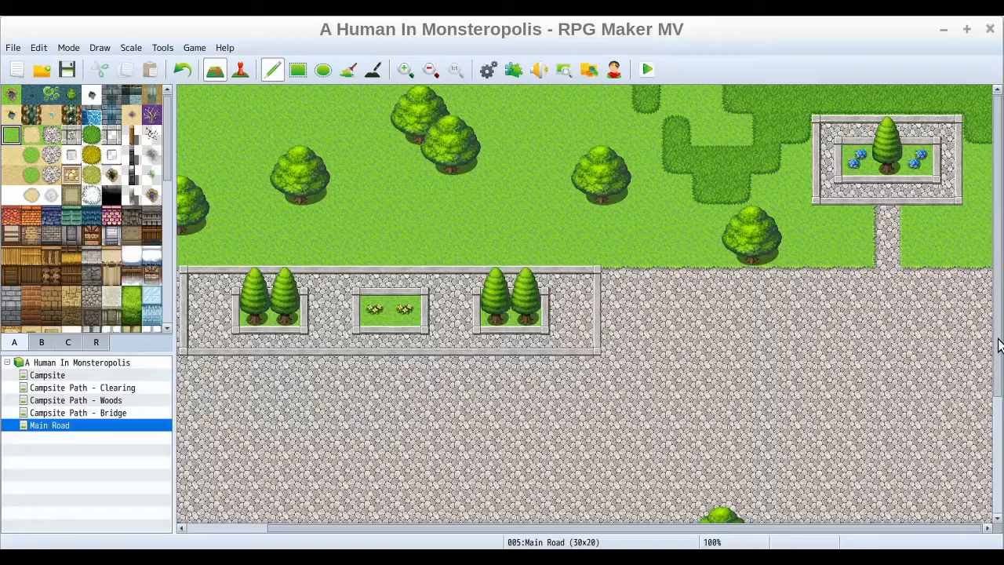
Step: Draw a stone border six tiles wide and three tiles high along the road's south edge near the east side, replacing a first attempt
{"action": "left_click_drag", "start_coordinate": [998, 345], "coordinate": [1001, 467]}
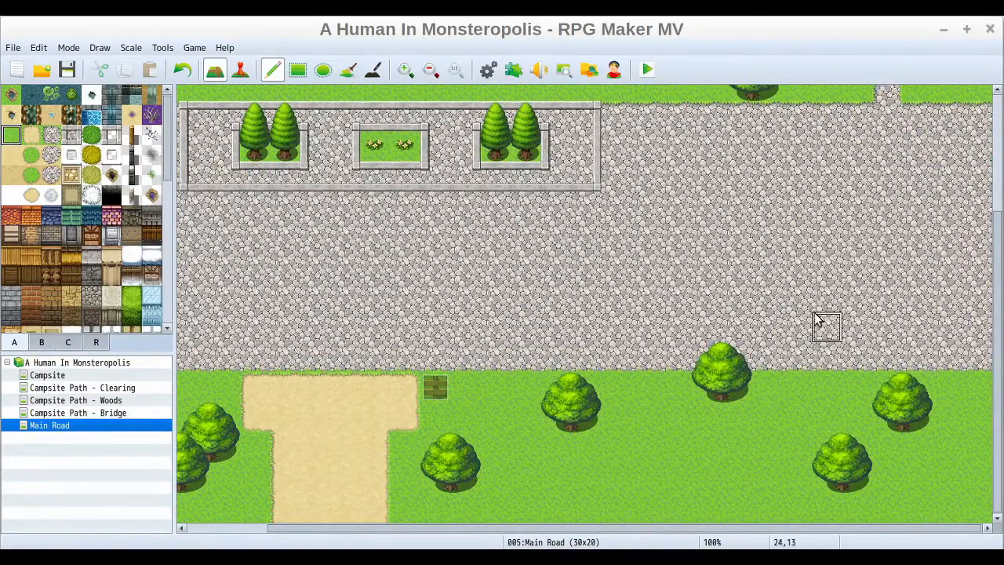
{"action": "left_click", "coordinate": [111, 137]}
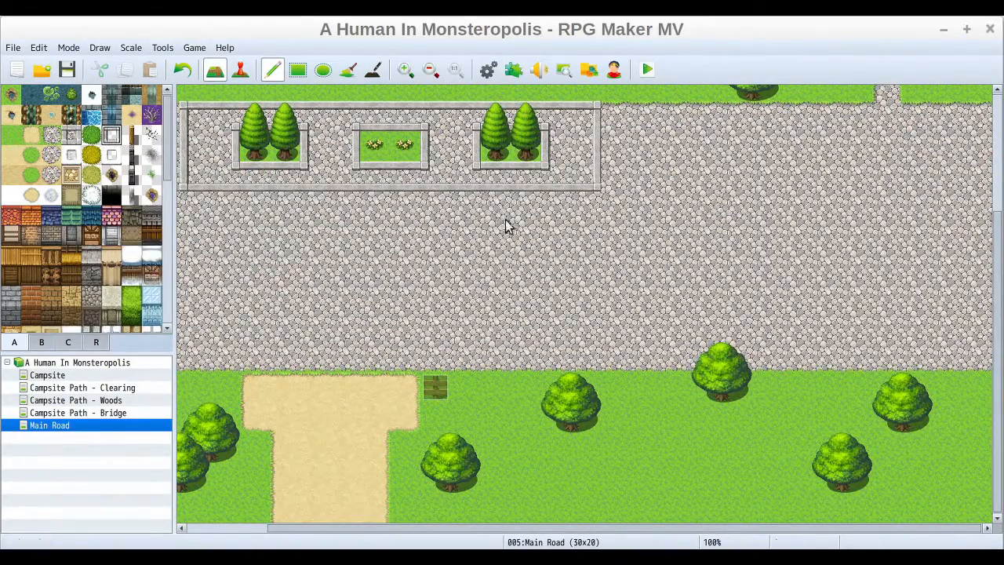
{"action": "mouse_move", "coordinate": [796, 359]}
{"action": "left_mouse_down"}
{"action": "mouse_move", "coordinate": [793, 288]}
{"action": "mouse_move", "coordinate": [874, 287]}
{"action": "mouse_move", "coordinate": [819, 285]}
{"action": "mouse_move", "coordinate": [828, 270]}
{"action": "left_mouse_up"}
{"action": "left_click", "coordinate": [182, 69]}
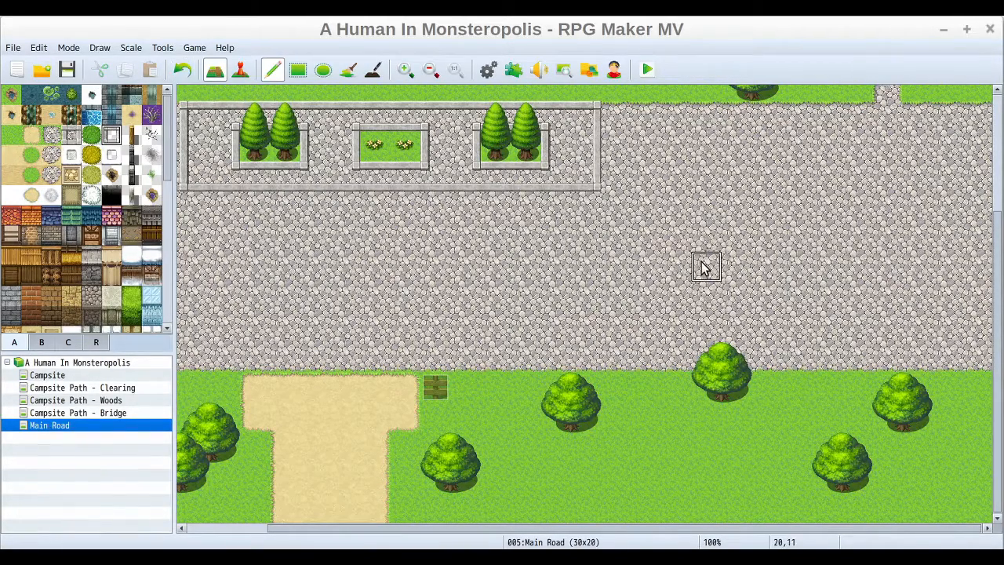
{"action": "mouse_move", "coordinate": [795, 354]}
{"action": "left_mouse_down"}
{"action": "mouse_move", "coordinate": [802, 291]}
{"action": "mouse_move", "coordinate": [935, 299]}
{"action": "left_mouse_up"}
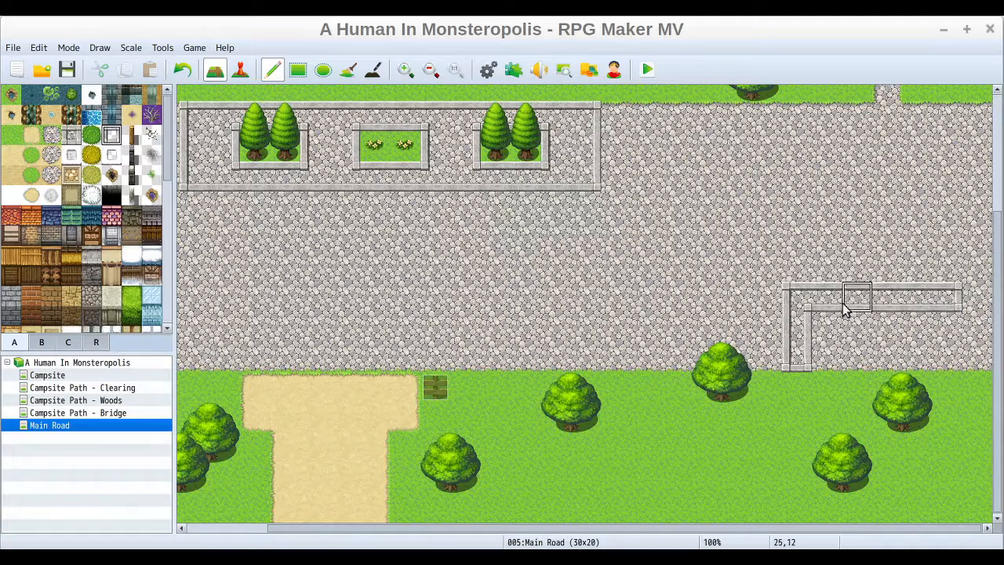
{"action": "mouse_move", "coordinate": [887, 329]}
{"action": "left_mouse_down"}
{"action": "mouse_move", "coordinate": [937, 327]}
{"action": "mouse_move", "coordinate": [937, 350]}
{"action": "mouse_move", "coordinate": [837, 352]}
{"action": "mouse_move", "coordinate": [824, 332]}
{"action": "mouse_move", "coordinate": [924, 327]}
{"action": "left_mouse_up"}
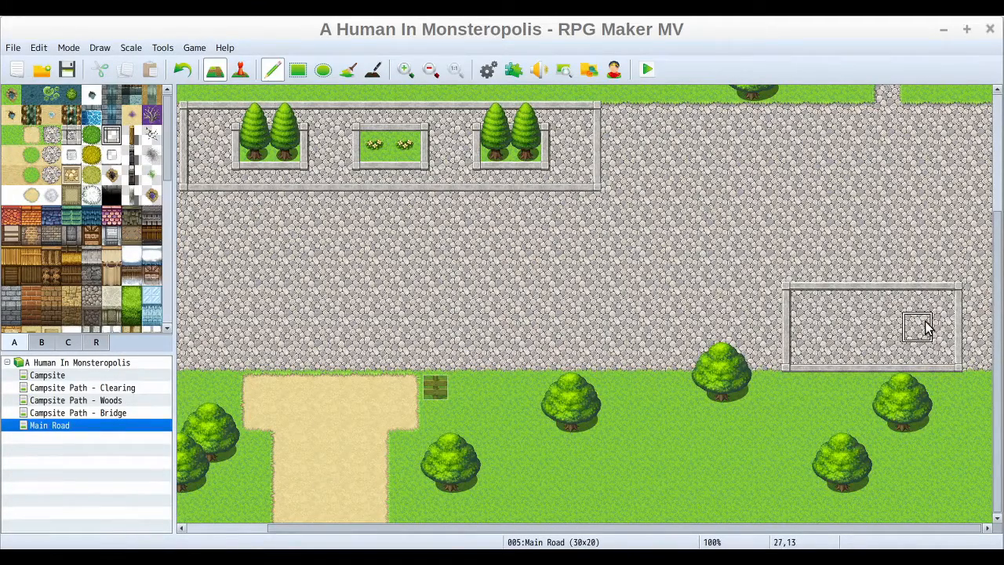
Step: Paint a two-tile meadow bed inside the new south-east border and plant two tall conifer trees side by side in it
{"action": "left_click", "coordinate": [11, 135]}
{"action": "left_click_drag", "start_coordinate": [853, 333], "coordinate": [885, 332]}
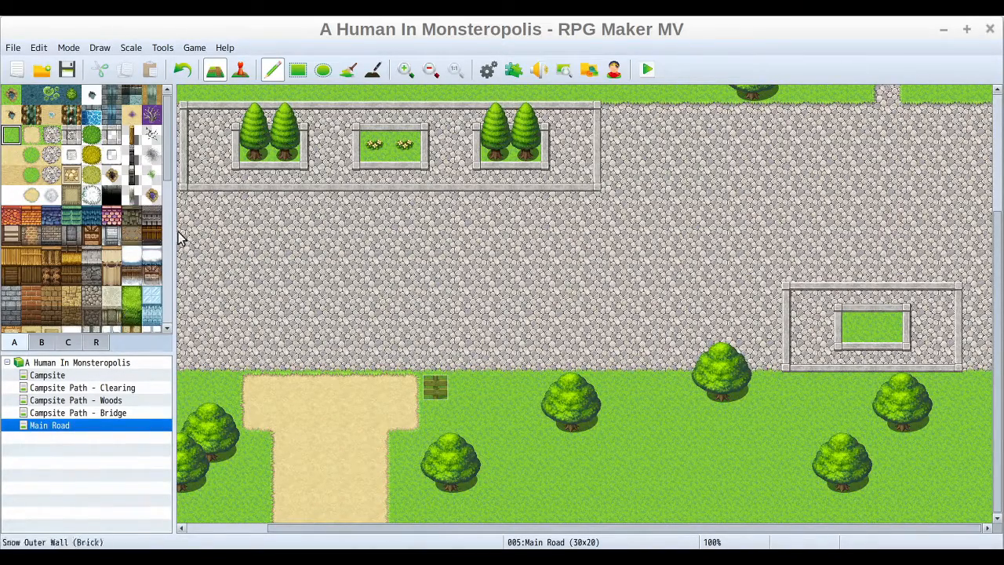
{"action": "left_click_drag", "start_coordinate": [166, 174], "coordinate": [173, 260]}
{"action": "left_click", "coordinate": [42, 342]}
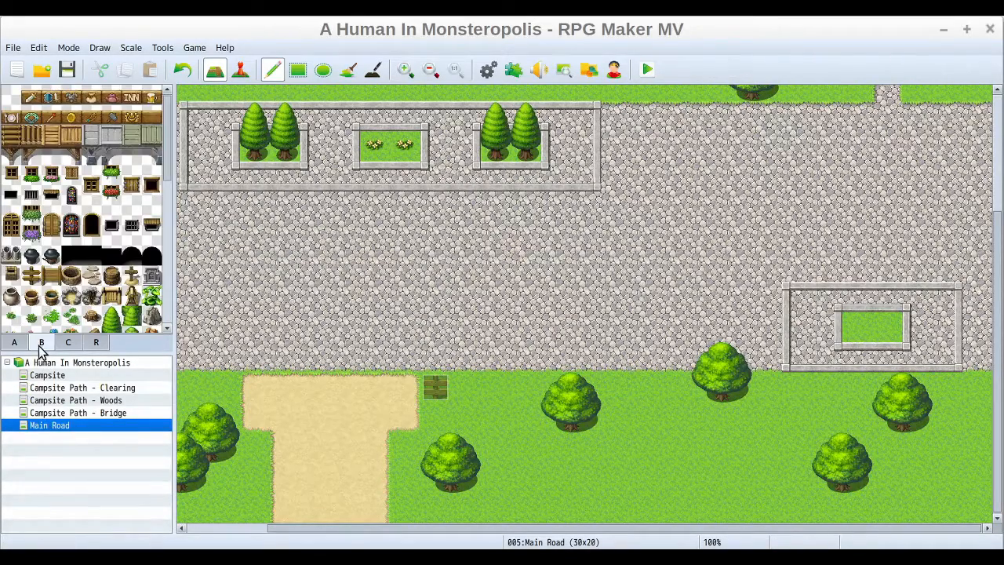
{"action": "scroll", "coordinate": [164, 150], "scroll_direction": "down", "scroll_amount": 5}
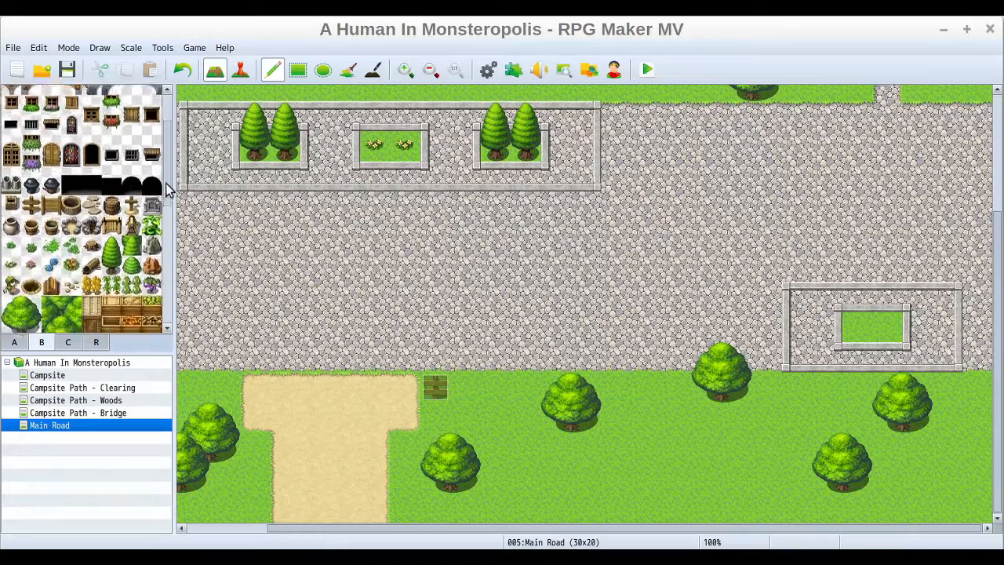
{"action": "left_click", "coordinate": [111, 166]}
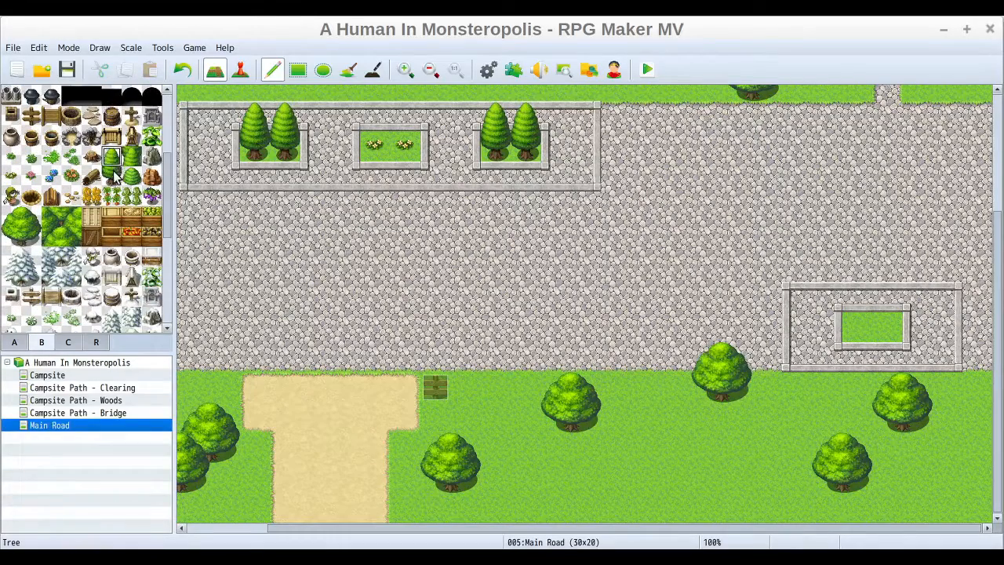
{"action": "left_click", "coordinate": [866, 304]}
{"action": "left_click", "coordinate": [889, 301]}
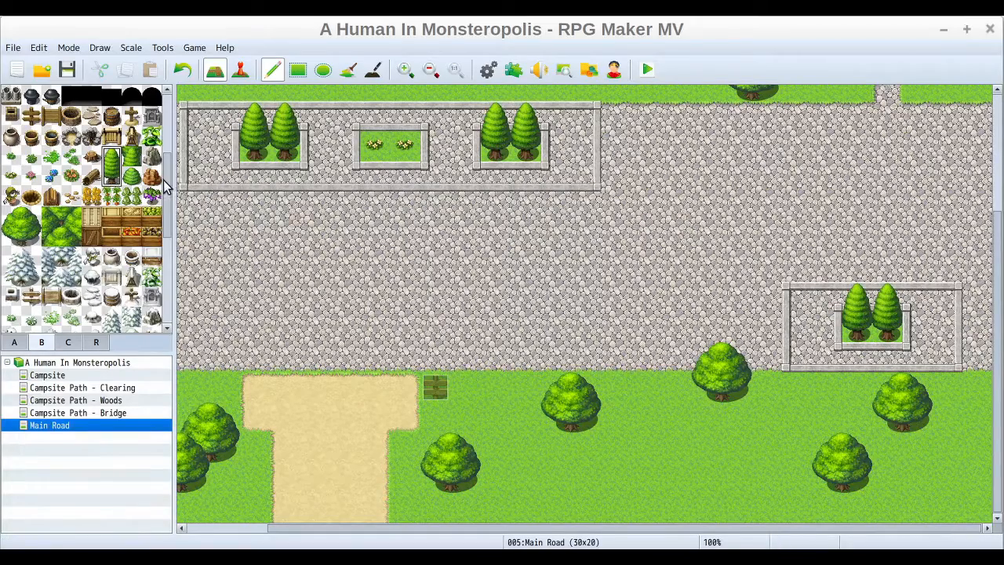
Step: Try paving a three-tile-wide strip of yellow cobblestone along the middle of the road, and undo it
{"action": "left_click_drag", "start_coordinate": [164, 180], "coordinate": [164, 80]}
{"action": "left_click", "coordinate": [14, 343]}
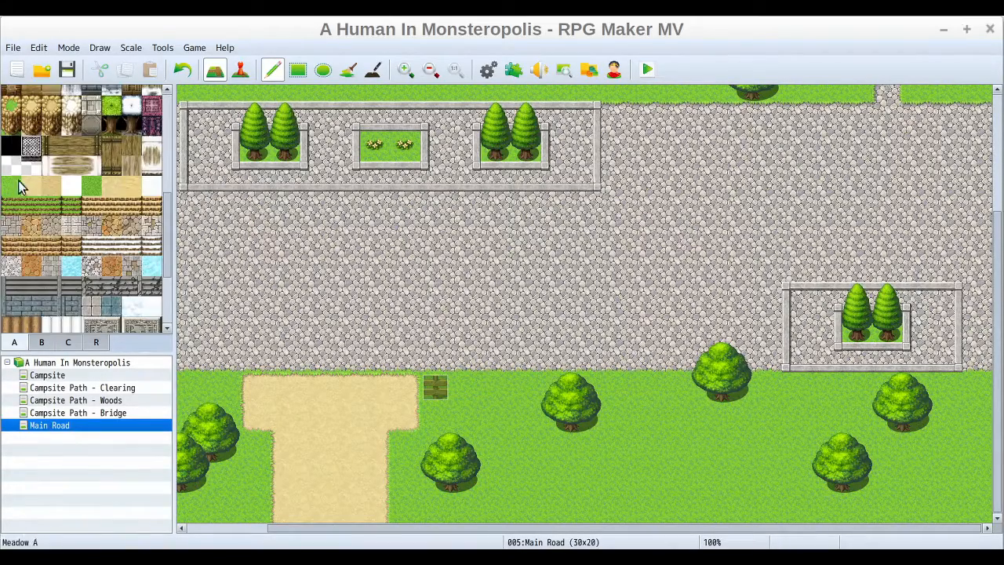
{"action": "left_click_drag", "start_coordinate": [168, 220], "coordinate": [168, 106]}
{"action": "left_click", "coordinate": [71, 173]}
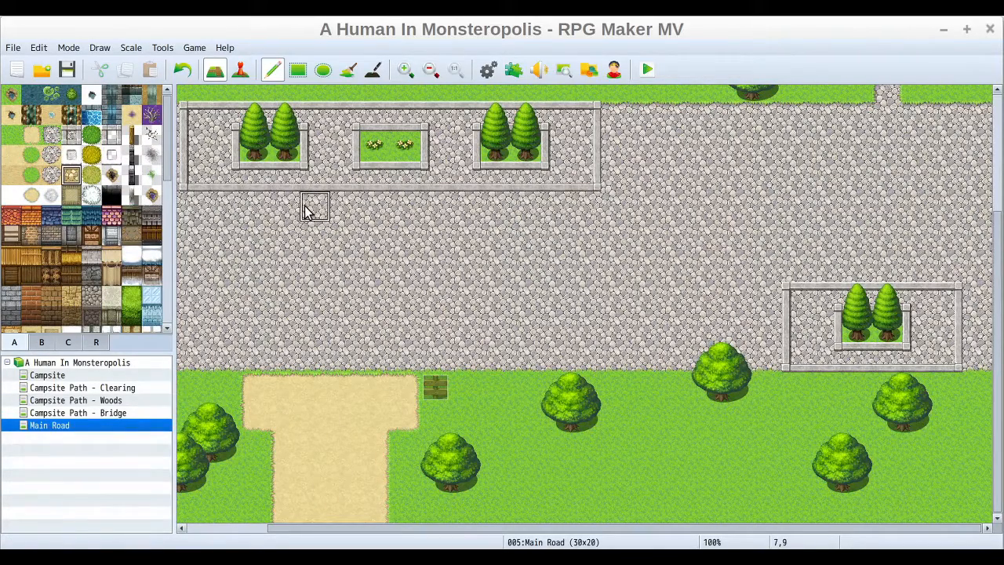
{"action": "mouse_move", "coordinate": [308, 210]}
{"action": "left_mouse_down"}
{"action": "mouse_move", "coordinate": [312, 267]}
{"action": "mouse_move", "coordinate": [972, 263]}
{"action": "mouse_move", "coordinate": [978, 206]}
{"action": "mouse_move", "coordinate": [874, 215]}
{"action": "mouse_move", "coordinate": [722, 204]}
{"action": "mouse_move", "coordinate": [368, 234]}
{"action": "mouse_move", "coordinate": [663, 249]}
{"action": "mouse_move", "coordinate": [995, 237]}
{"action": "left_mouse_up"}
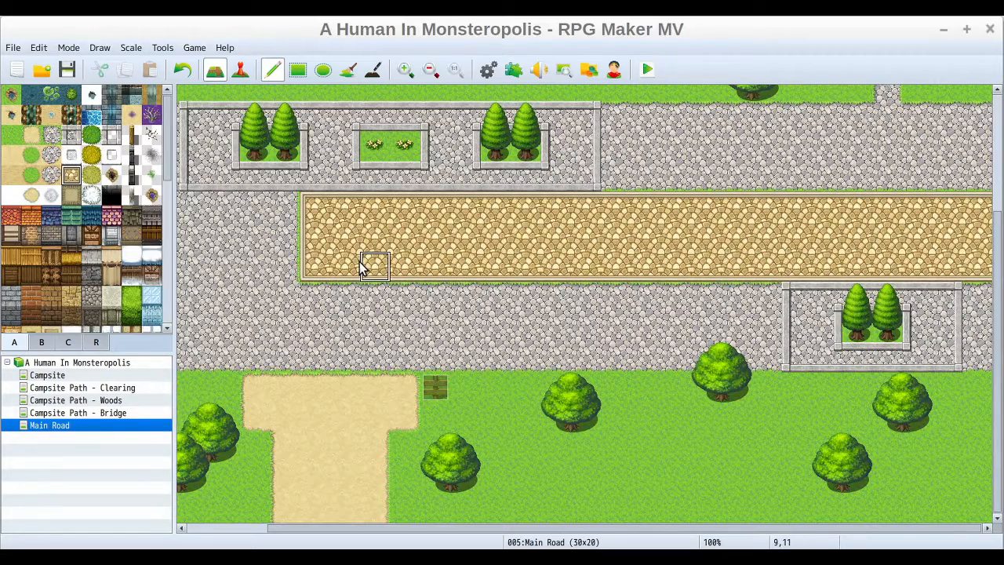
{"action": "left_click", "coordinate": [272, 70]}
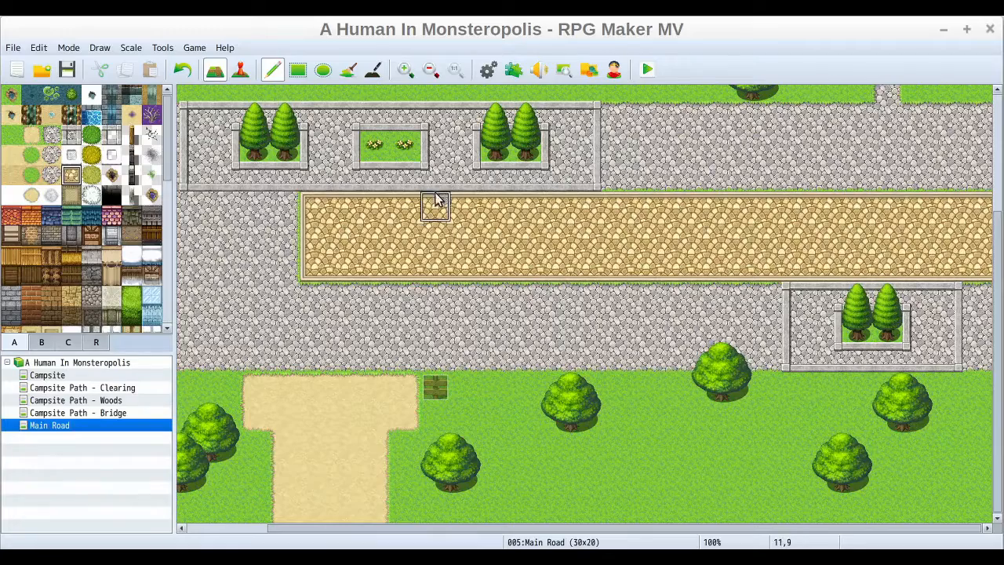
{"action": "left_click", "coordinate": [182, 69]}
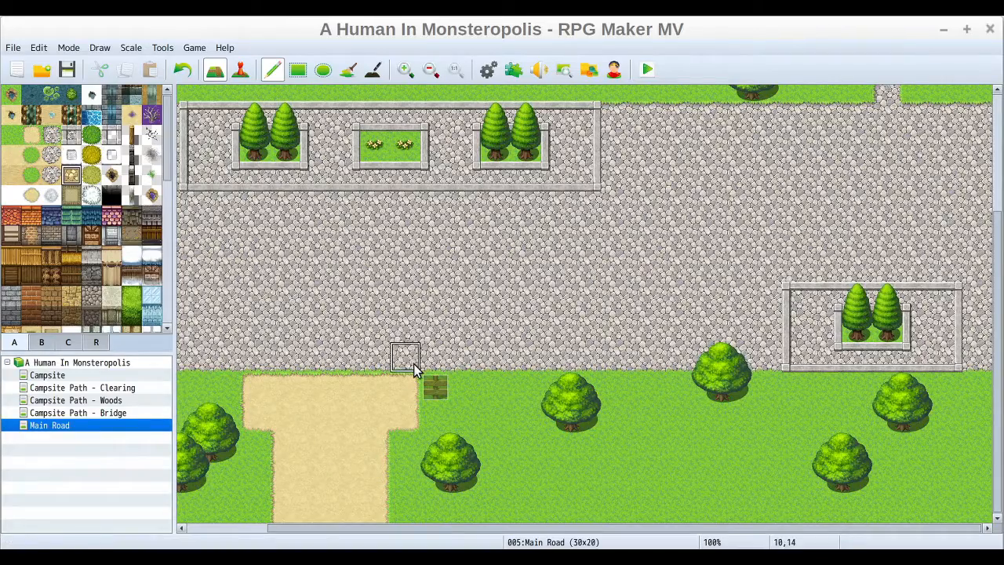
Step: Switch the Main Road map to event editing, with the road below the northern planted beds in view
{"action": "left_click_drag", "start_coordinate": [629, 527], "coordinate": [489, 532]}
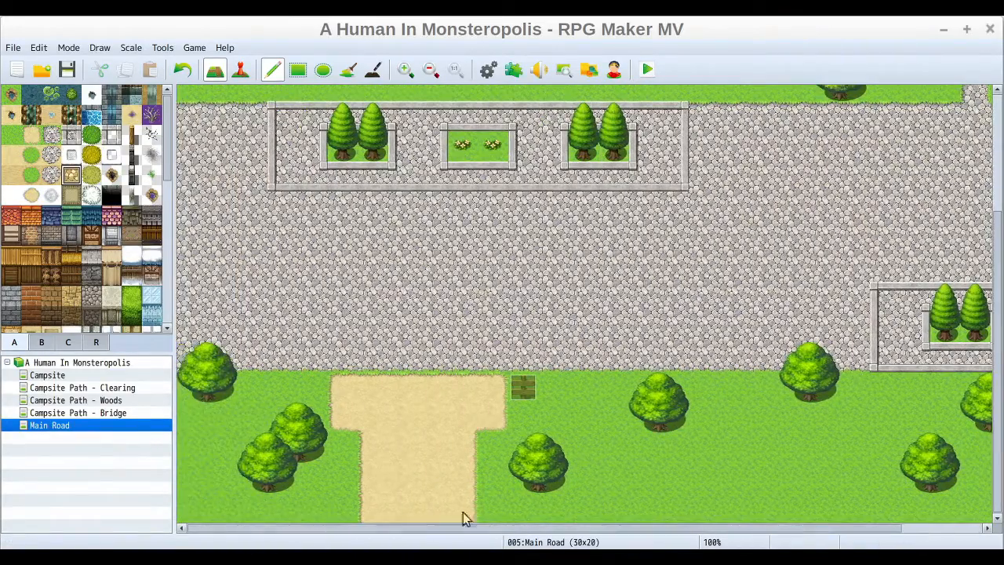
{"action": "left_click_drag", "start_coordinate": [999, 331], "coordinate": [999, 265]}
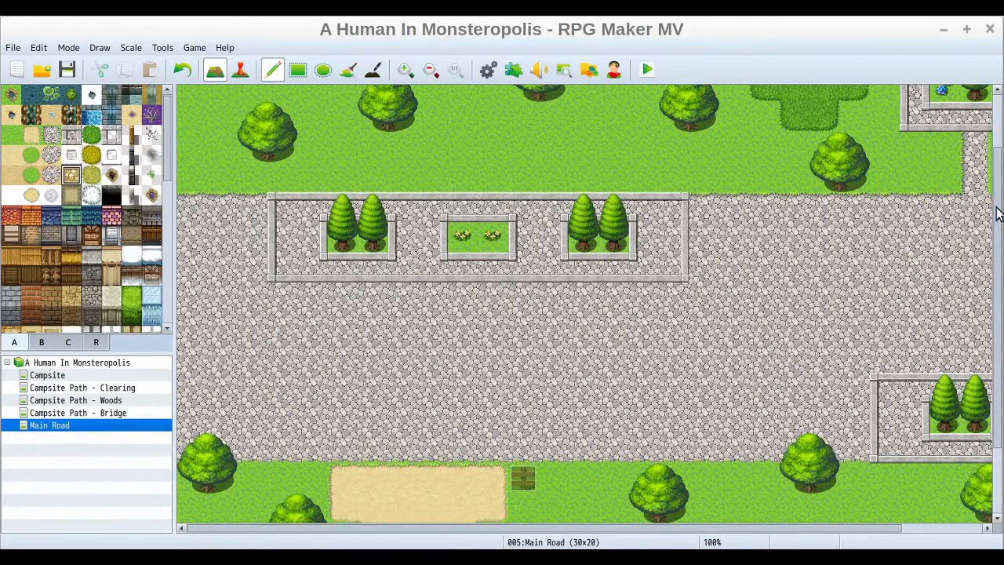
{"action": "left_click_drag", "start_coordinate": [997, 207], "coordinate": [1000, 180]}
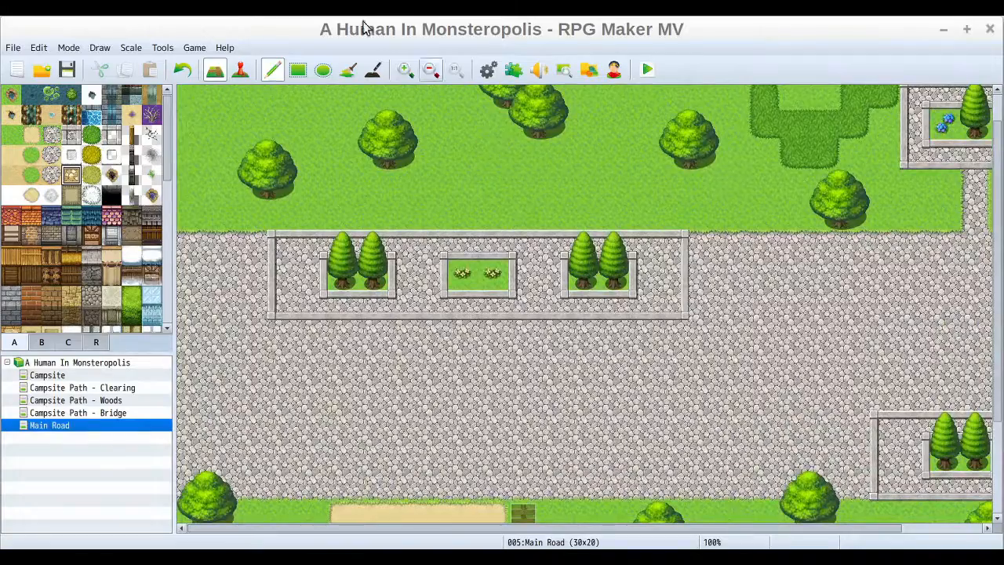
{"action": "left_click", "coordinate": [241, 69]}
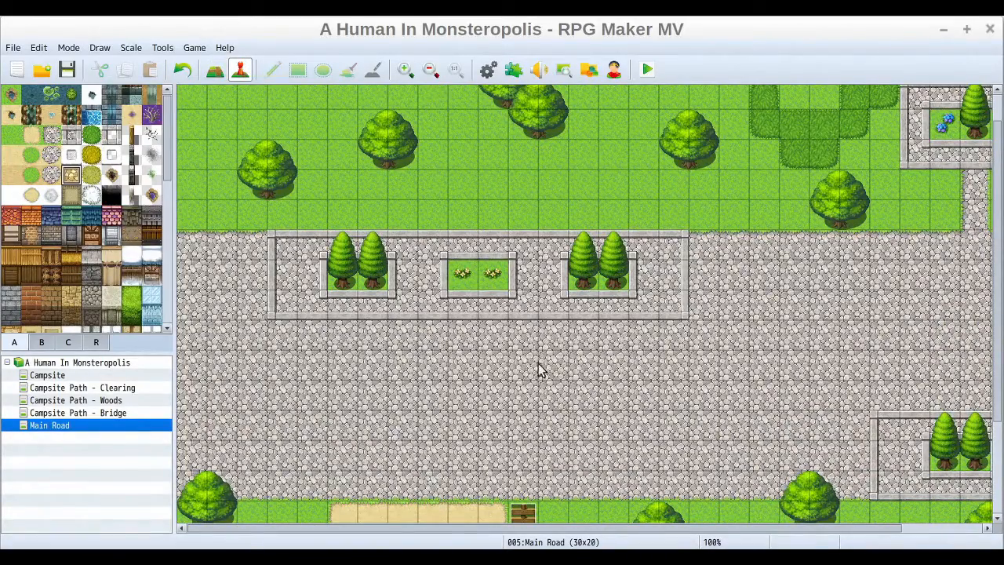
Step: Set the player's starting position at tile 9,10 on the road below the northern plaza's flower bed
{"action": "right_click", "coordinate": [449, 364]}
{"action": "mouse_move", "coordinate": [559, 538]}
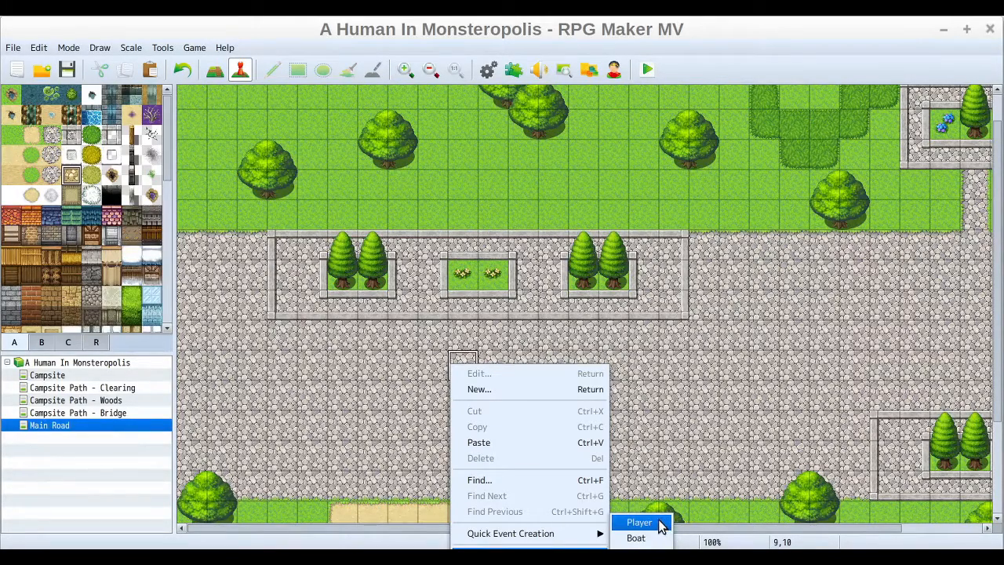
{"action": "left_click", "coordinate": [639, 523]}
Step: Save the changes and start a new game in a playtest of the Main Road map
{"action": "left_click", "coordinate": [647, 70]}
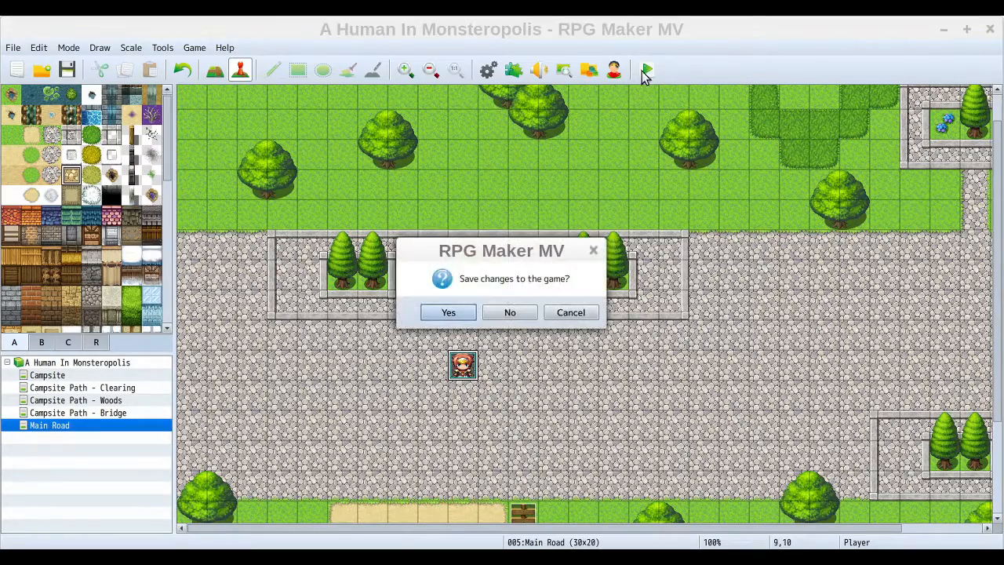
{"action": "left_click", "coordinate": [446, 315]}
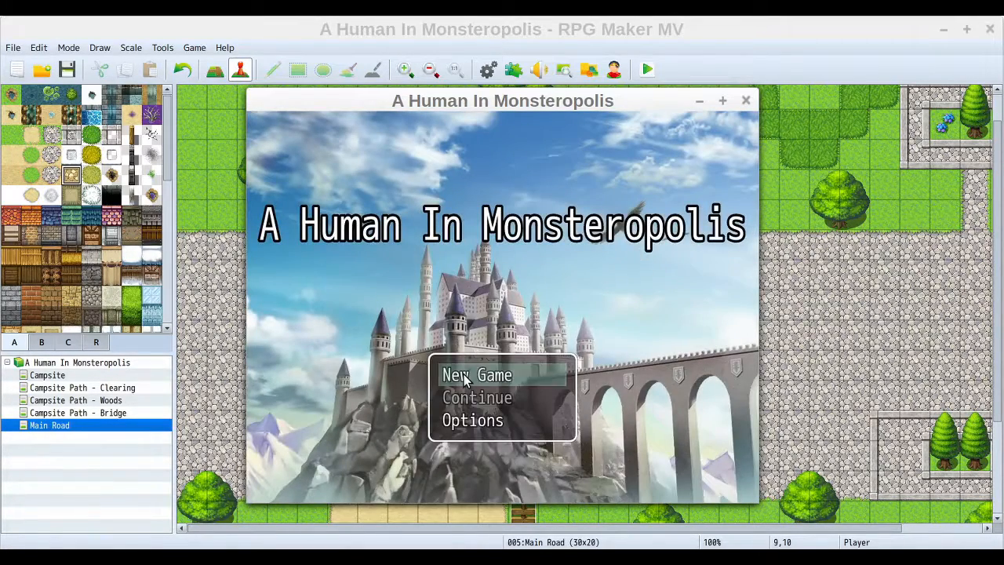
{"action": "left_click", "coordinate": [496, 373]}
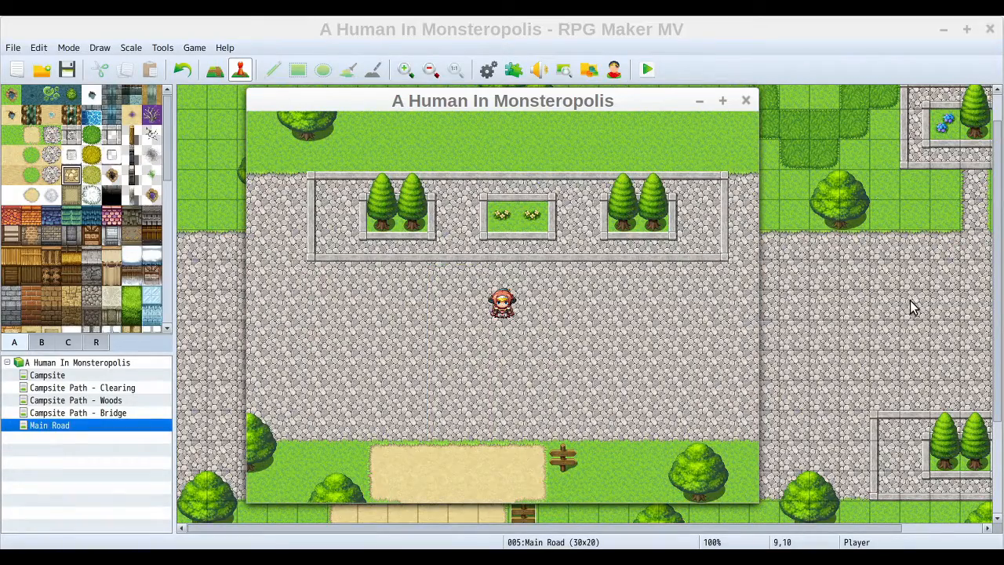
Step: Walk the party around the northern plaza's planted beds and across its stone borders to check which tiles block movement
{"action": "key", "text": "Up"}
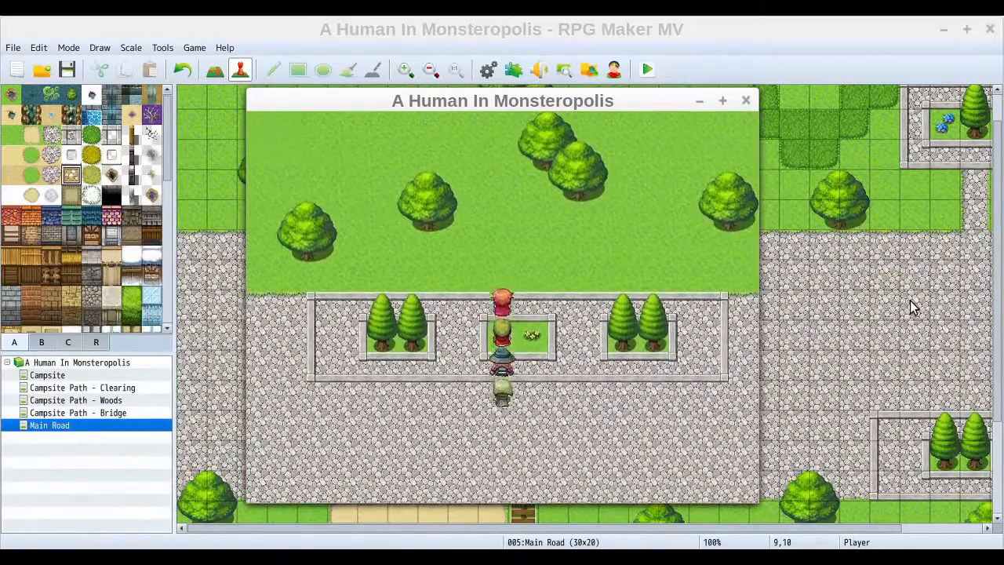
{"action": "key", "text": "Up"}
{"action": "key", "text": "Left"}
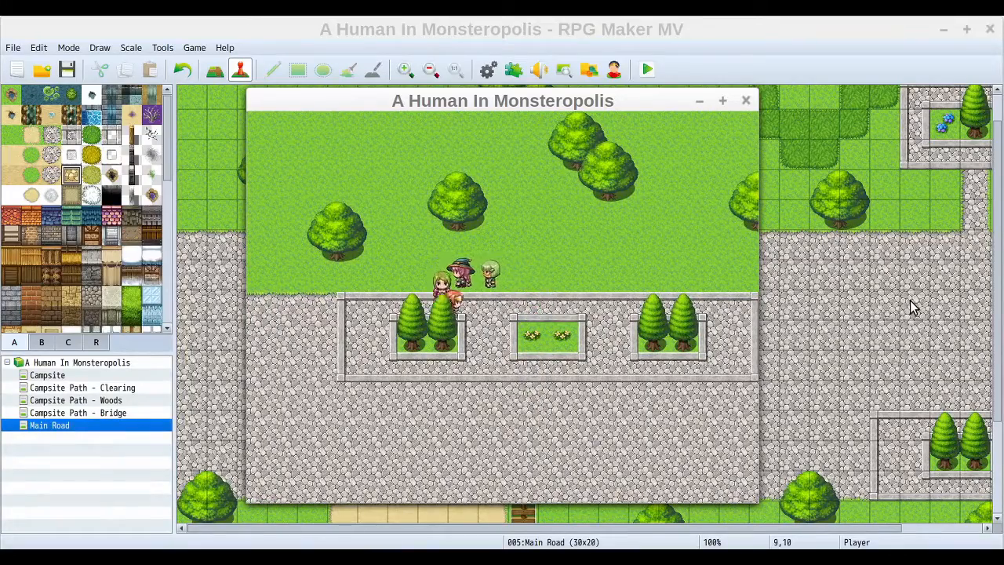
{"action": "key", "text": "Down"}
{"action": "key", "text": "Left"}
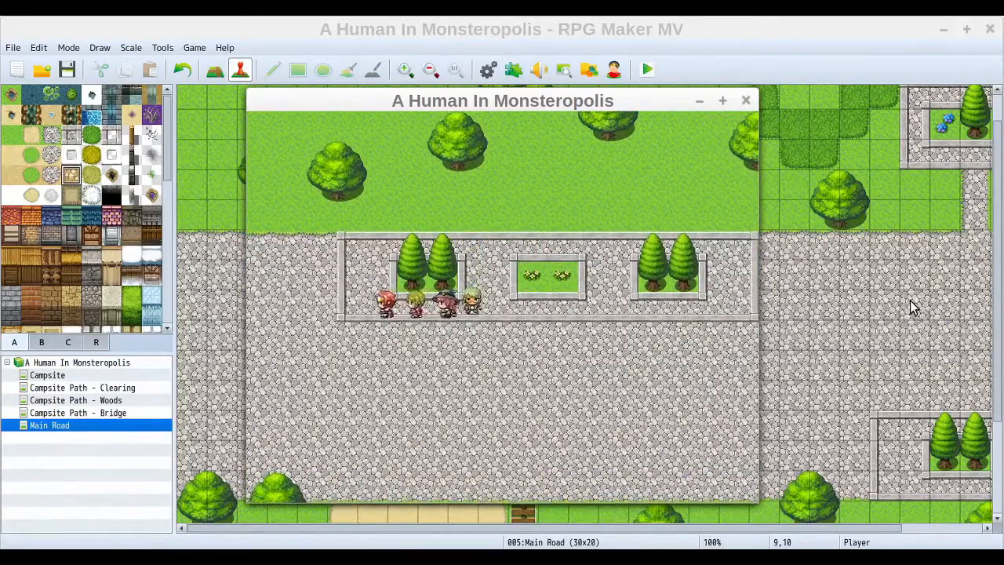
{"action": "key", "text": "Up"}
{"action": "key", "text": "Right"}
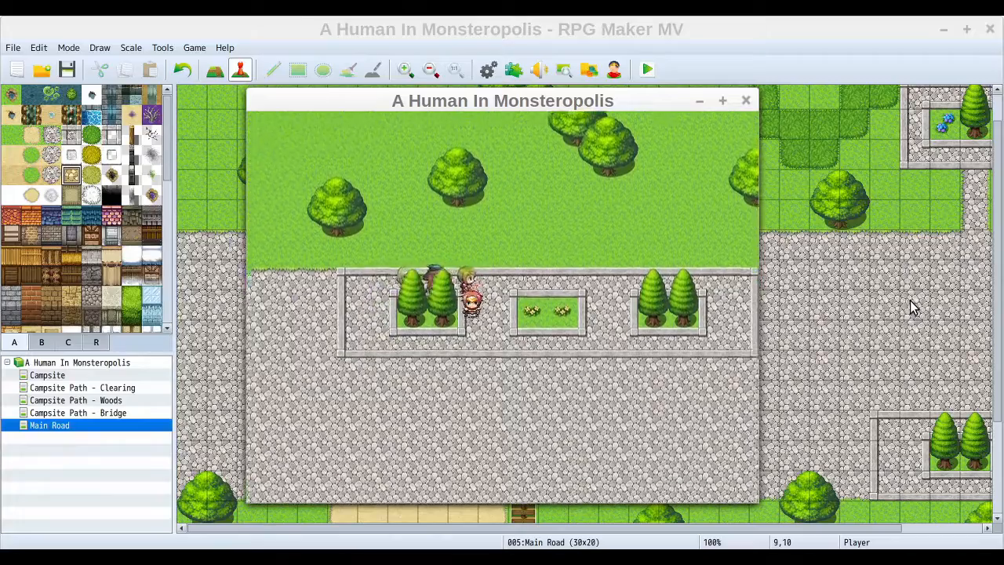
{"action": "key", "text": "Up"}
{"action": "key", "text": "Right"}
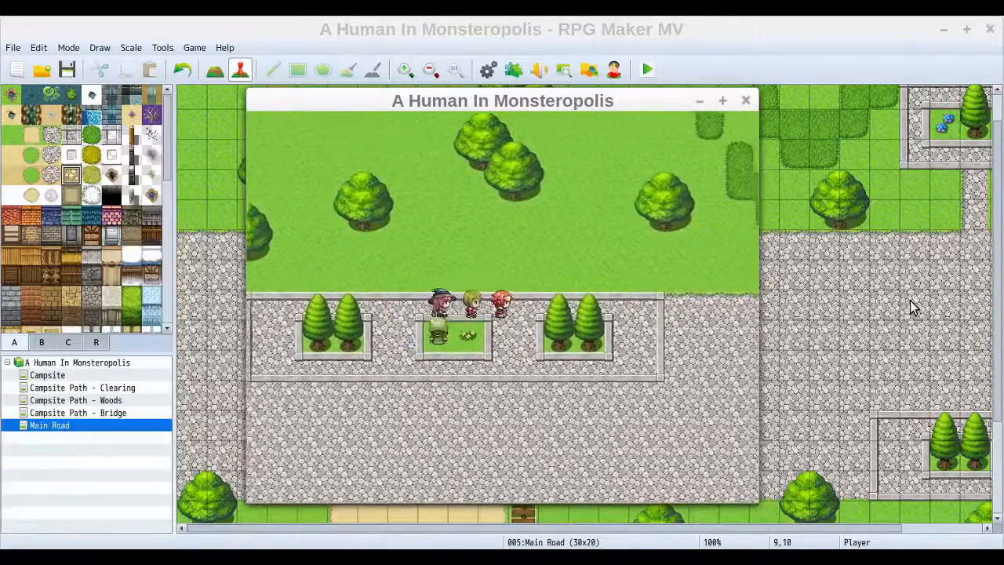
{"action": "key", "text": "Down"}
{"action": "key", "text": "Right"}
{"action": "key", "text": "Up"}
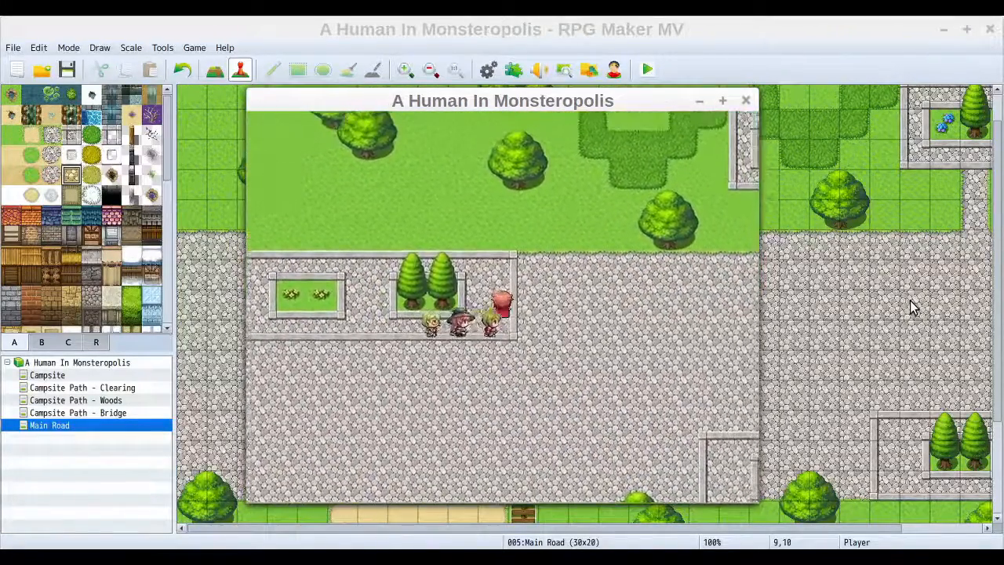
{"action": "key", "text": "Left"}
{"action": "key", "text": "Down"}
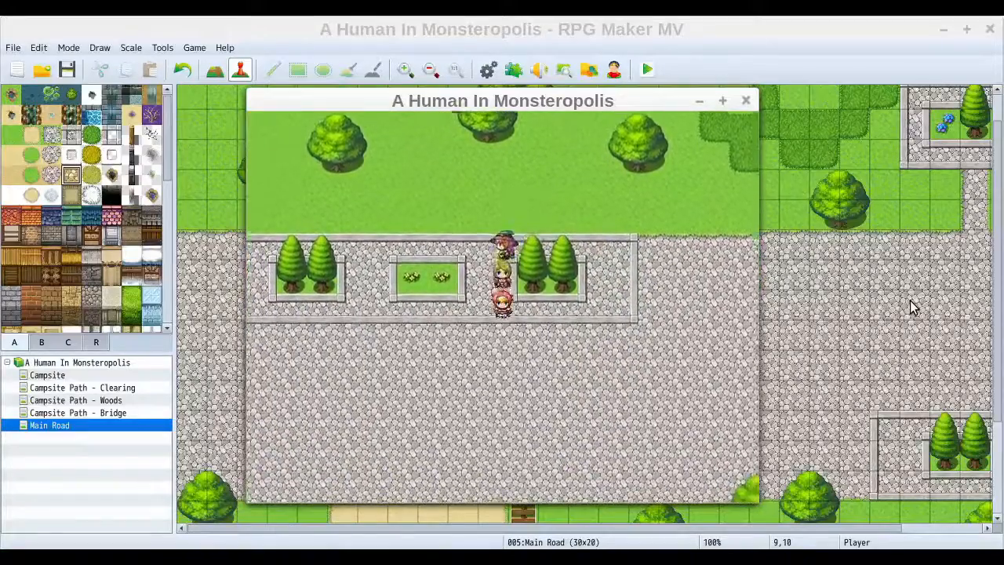
{"action": "key", "text": "Left"}
{"action": "key", "text": "Left"}
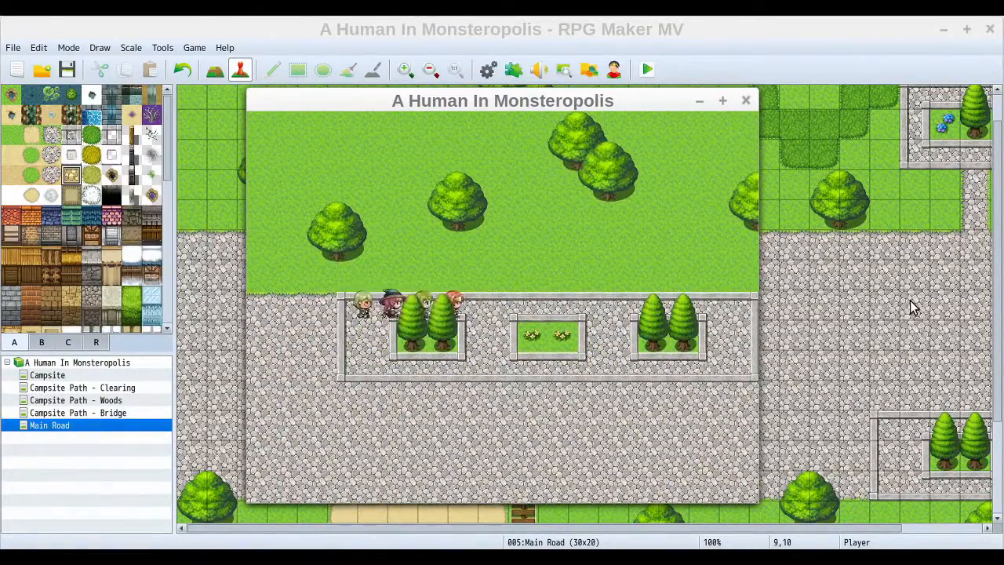
{"action": "key", "text": "Right"}
{"action": "key", "text": "Down"}
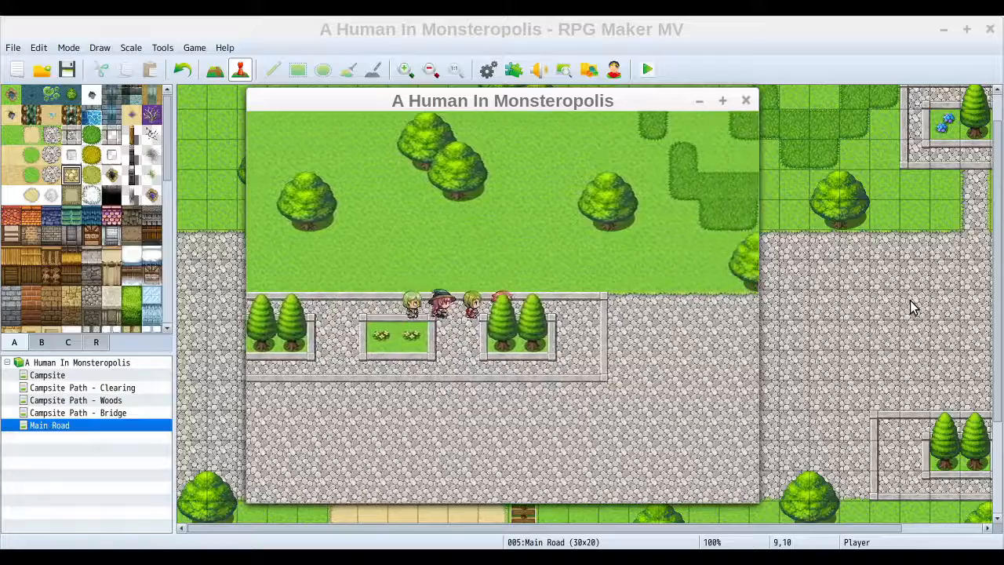
{"action": "key", "text": "Down"}
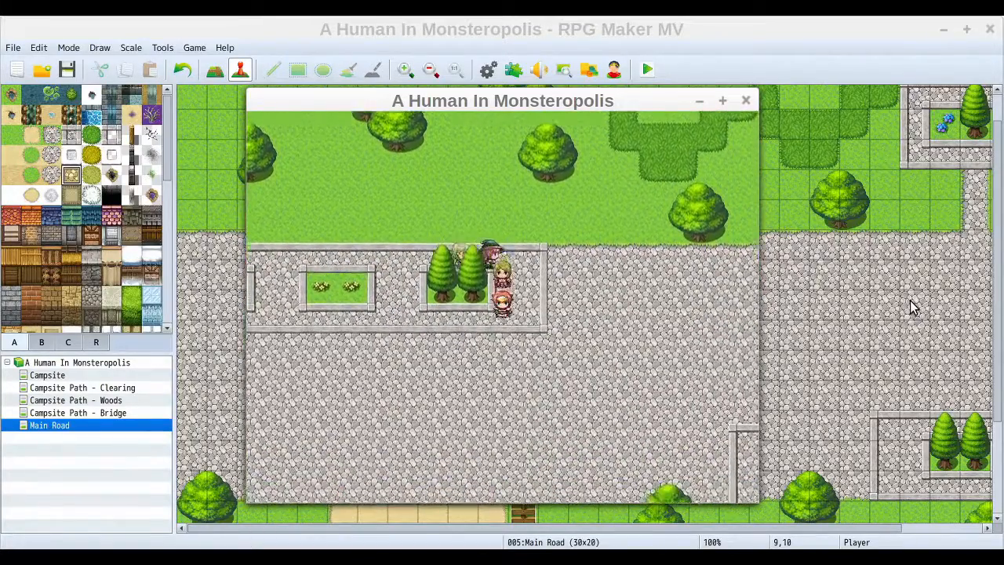
{"action": "key", "text": "Left"}
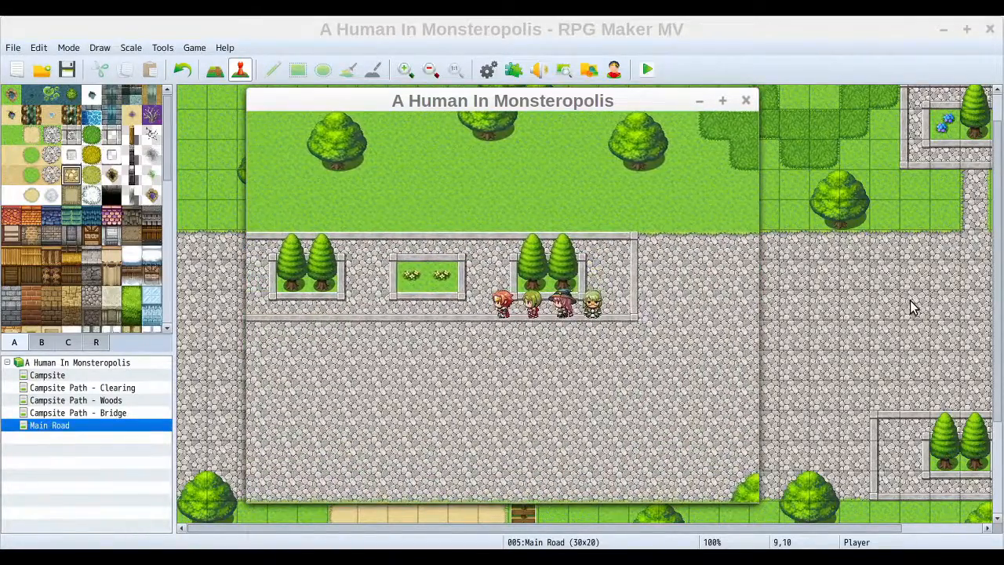
{"action": "key", "text": "Left"}
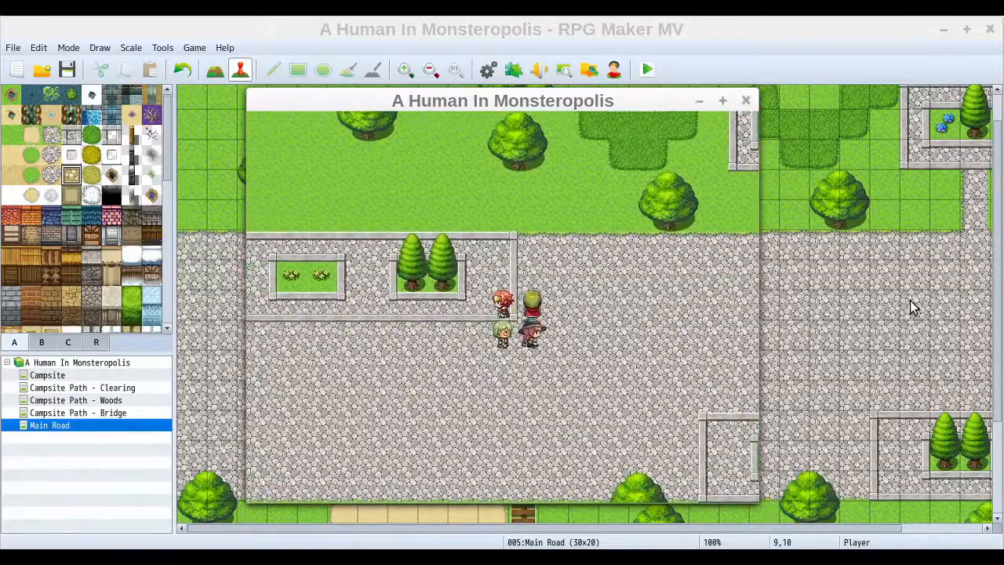
{"action": "key", "text": "Up"}
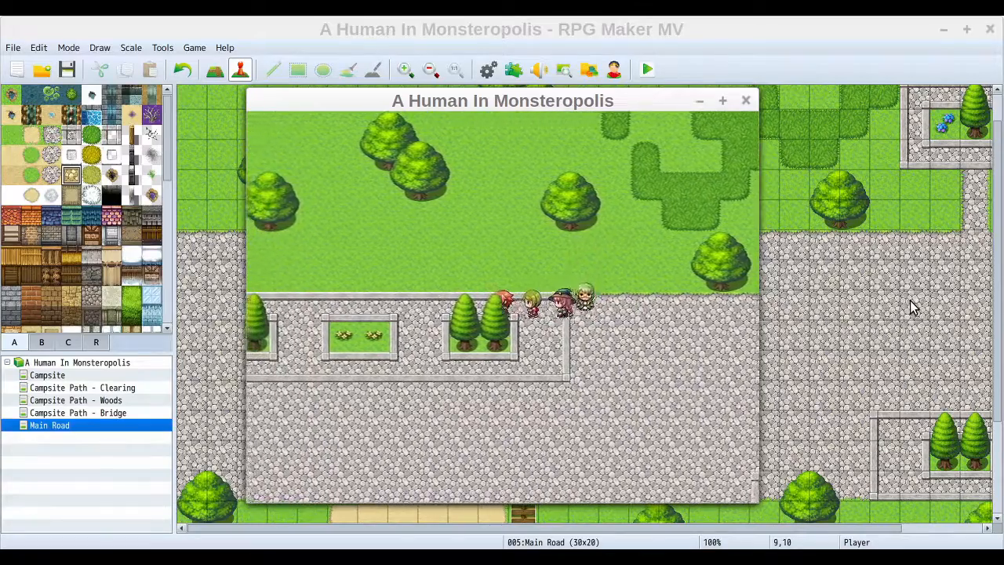
{"action": "key", "text": "Left"}
{"action": "key", "text": "Left"}
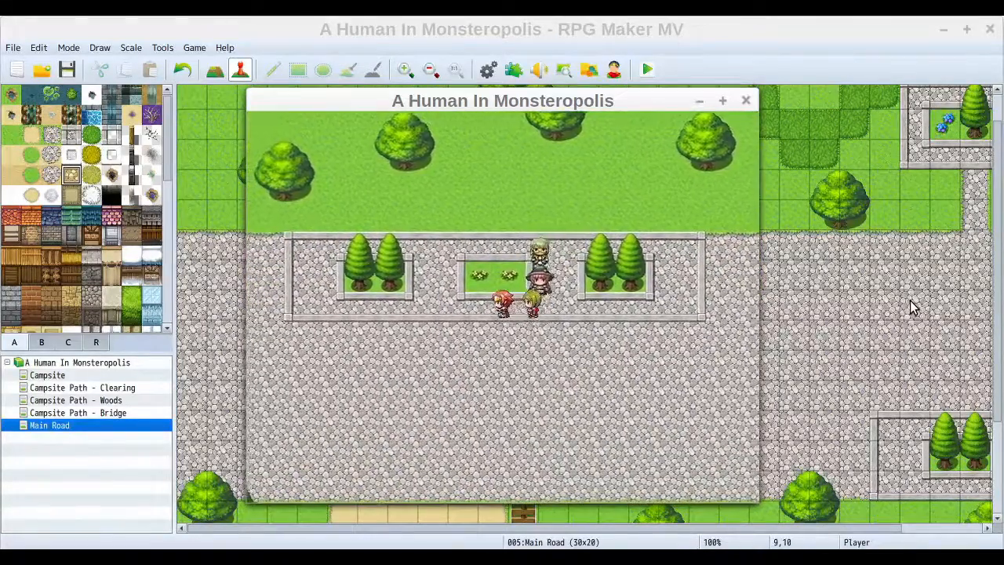
{"action": "key", "text": "Up"}
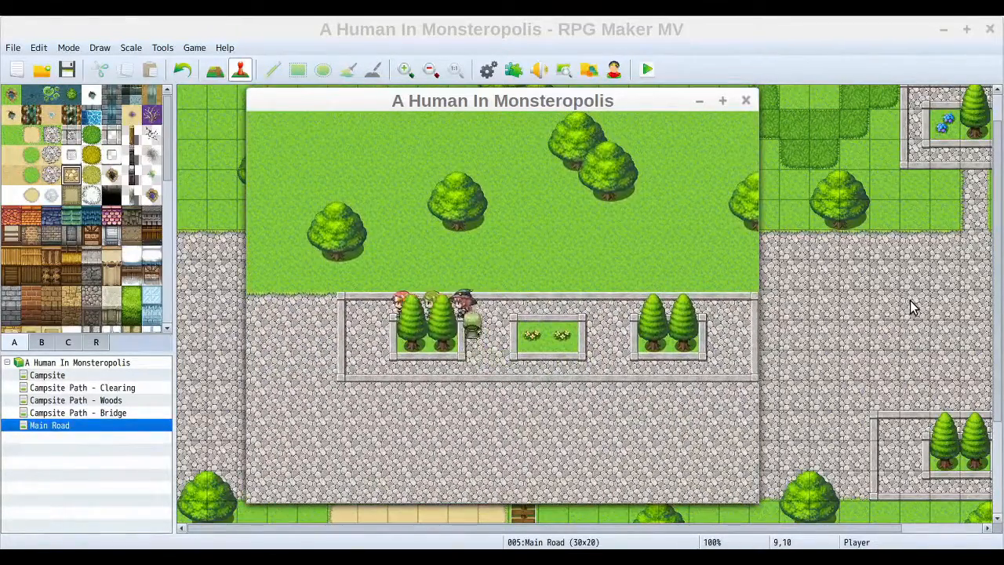
{"action": "key", "text": "Down"}
{"action": "key", "text": "Up"}
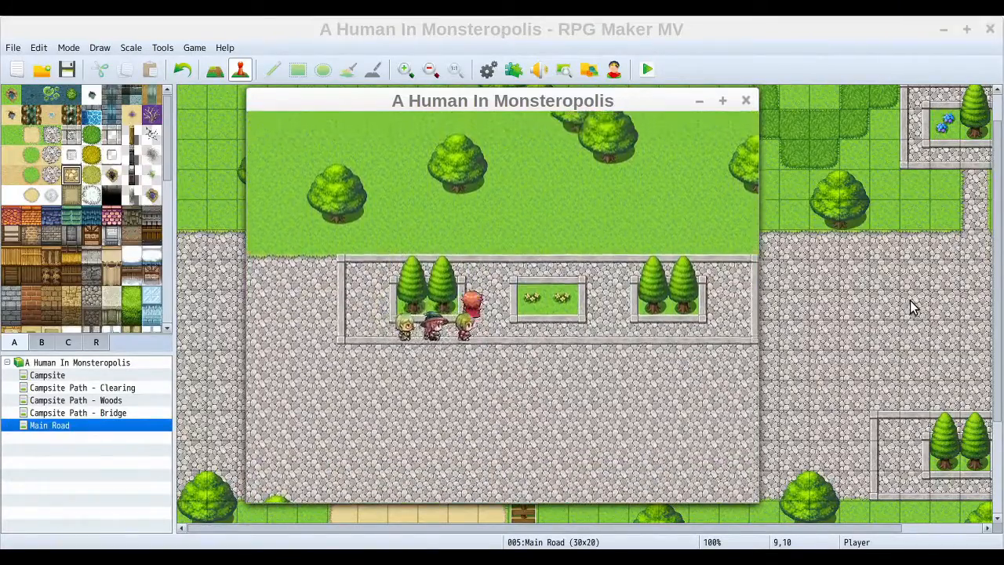
{"action": "key", "text": "Right"}
{"action": "key", "text": "Down"}
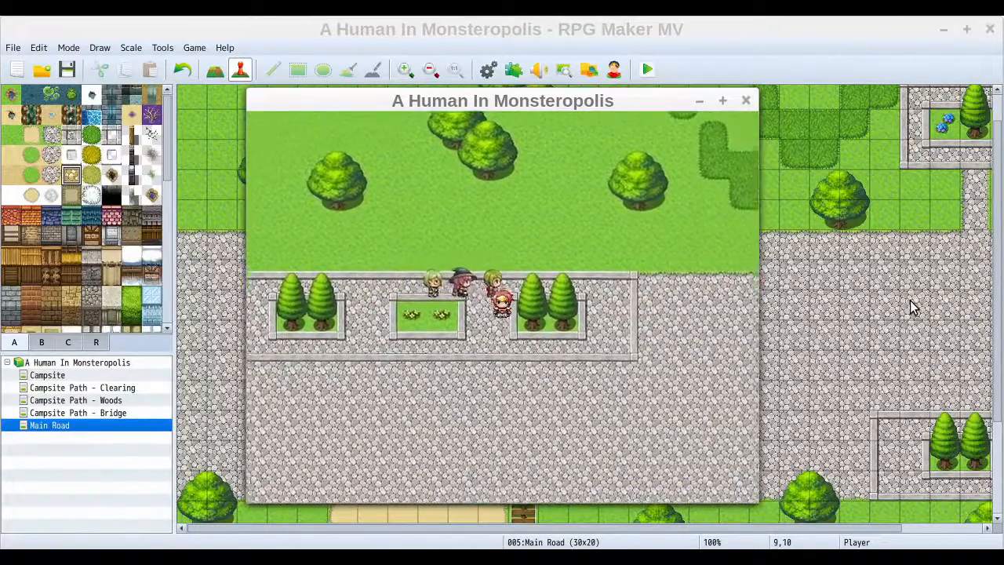
{"action": "key", "text": "Right"}
{"action": "key", "text": "Up"}
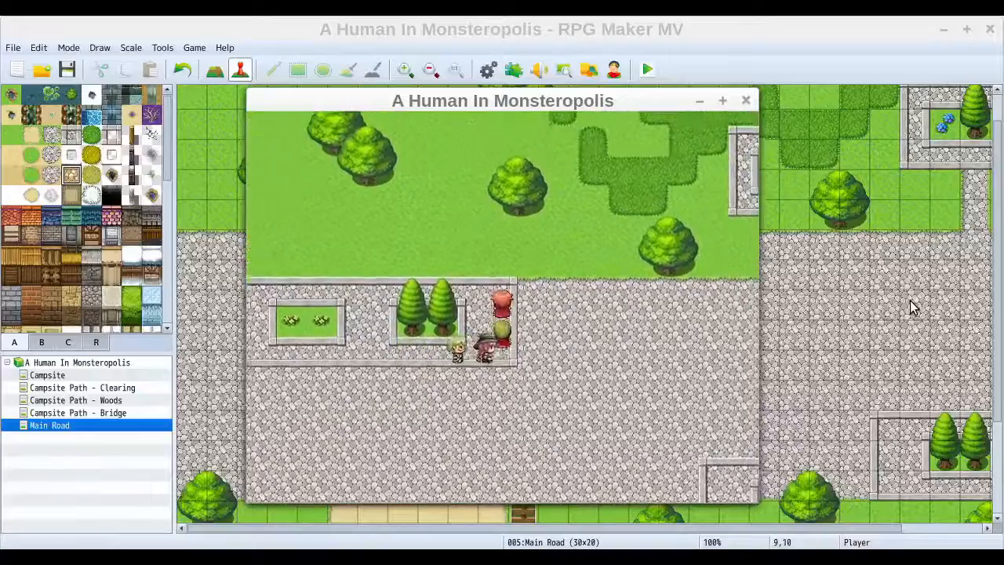
Step: Walk the party east out of the northern plaza and back along the road south of it, and end the playtest
{"action": "key", "text": "Right"}
{"action": "key", "text": "Down"}
{"action": "key", "text": "Right"}
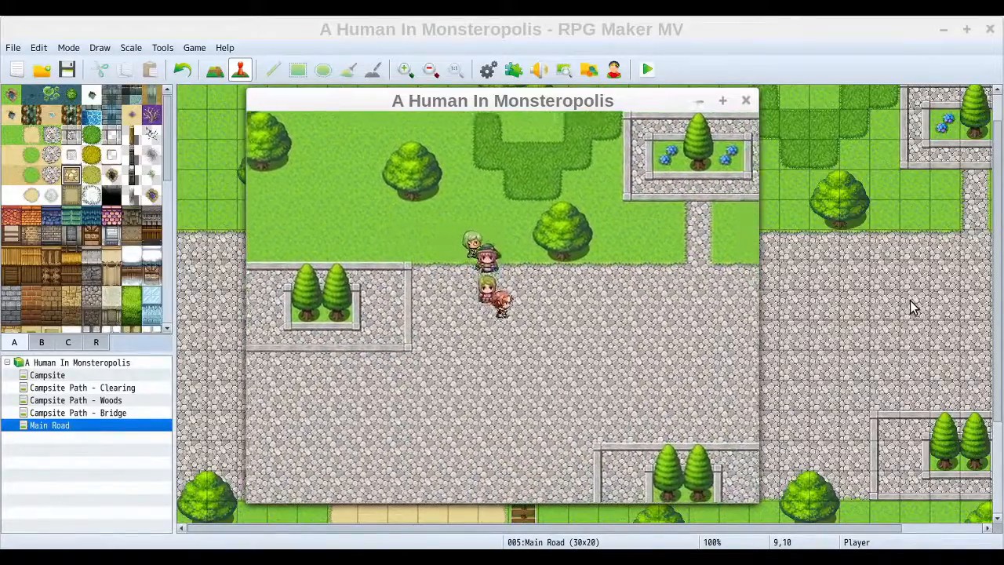
{"action": "key", "text": "Left"}
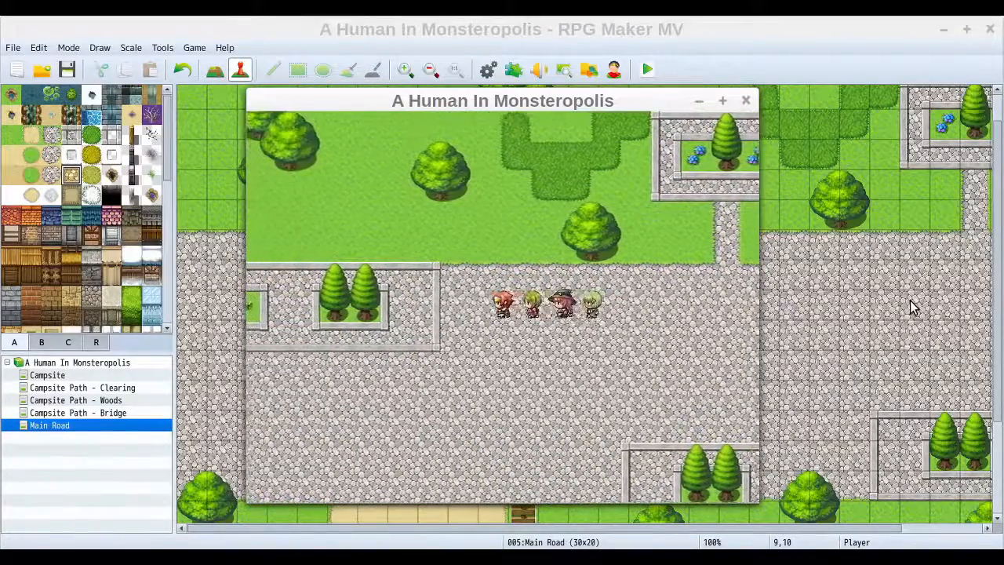
{"action": "key", "text": "Down"}
{"action": "key", "text": "Left"}
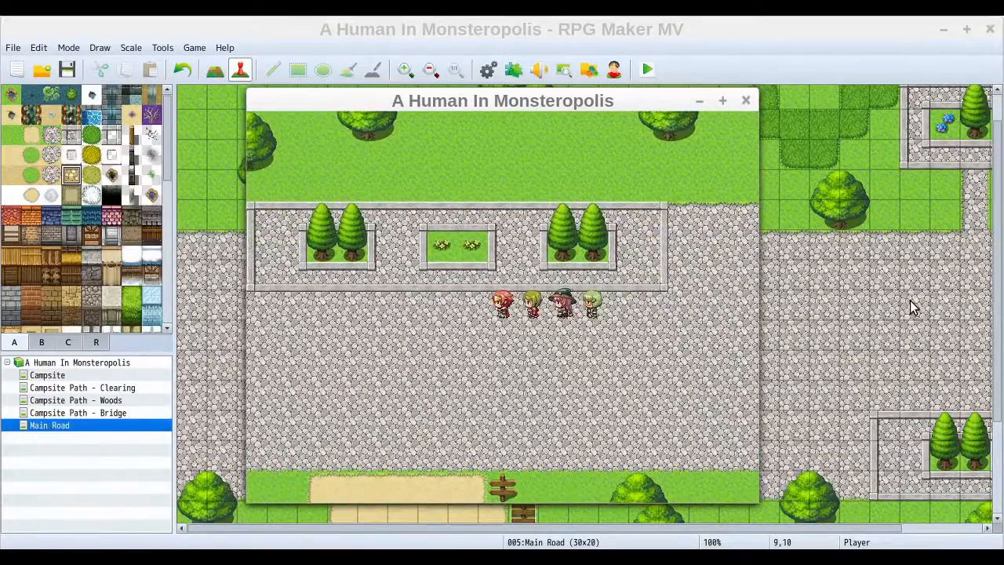
{"action": "left_click", "coordinate": [746, 100]}
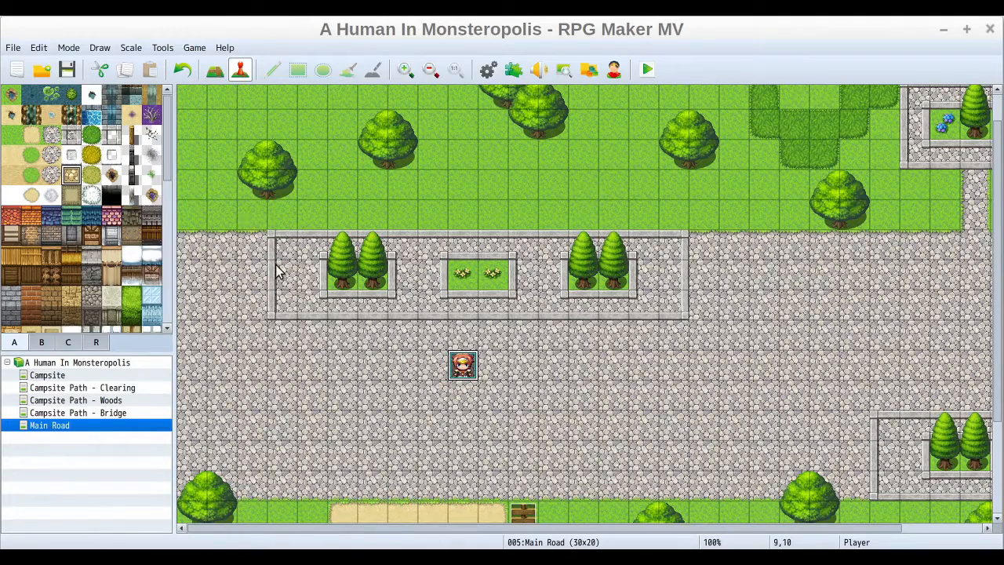
Step: Create an event without an image at tile 3,8, the plaza border's south-west corner, with its priority set to Same as characters
{"action": "left_click", "coordinate": [283, 306]}
{"action": "right_click", "coordinate": [282, 308]}
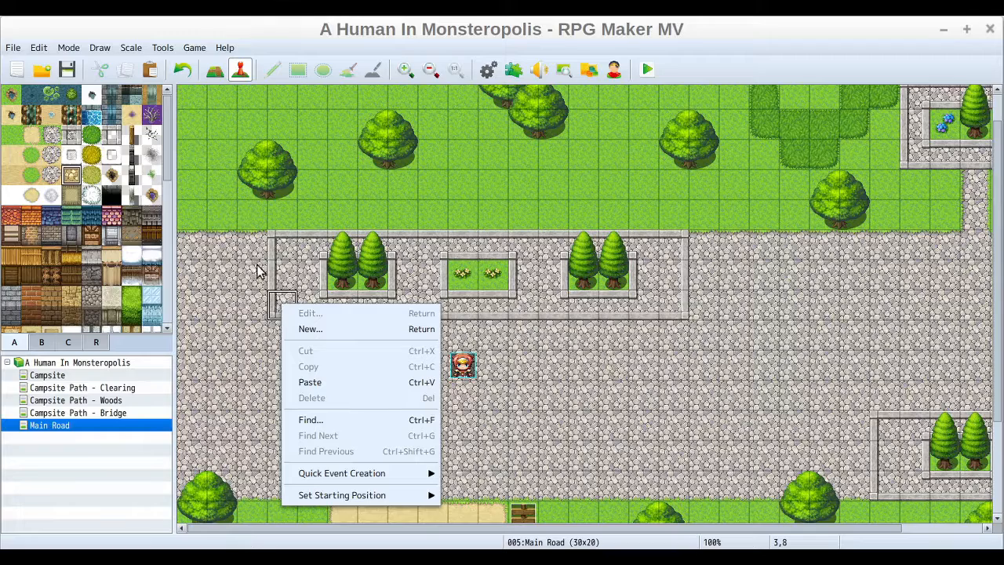
{"action": "left_click", "coordinate": [350, 330]}
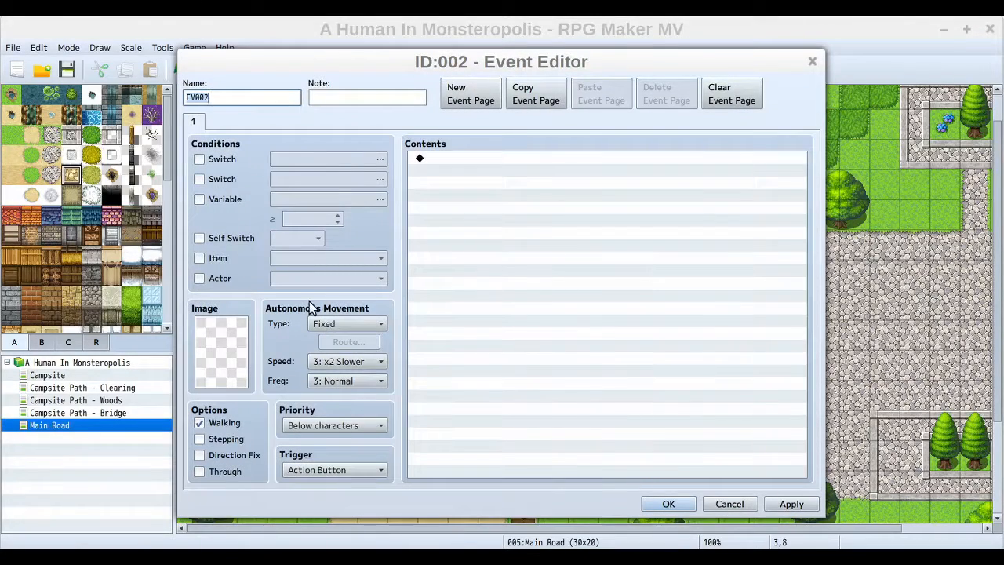
{"action": "left_click", "coordinate": [364, 427]}
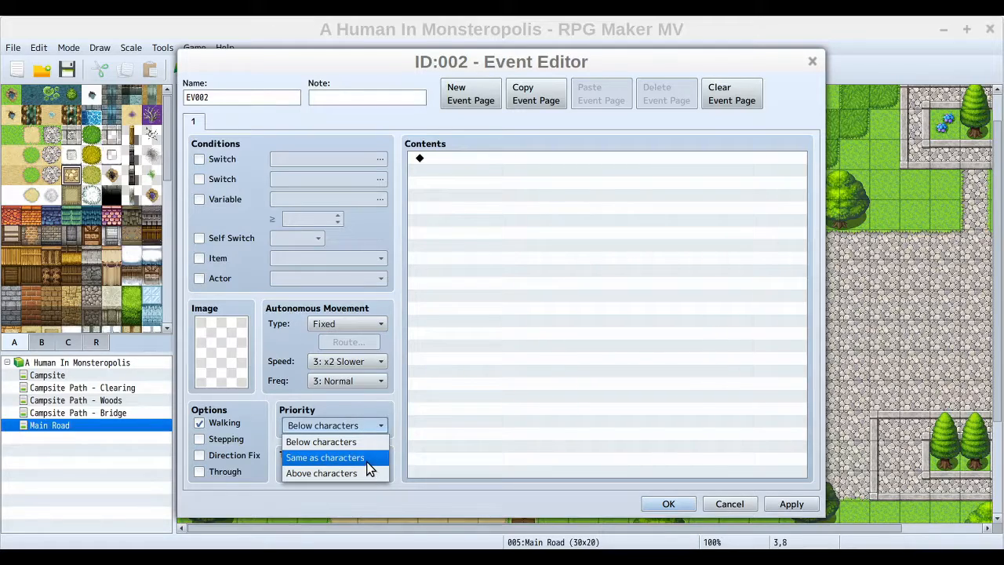
{"action": "left_click", "coordinate": [365, 459]}
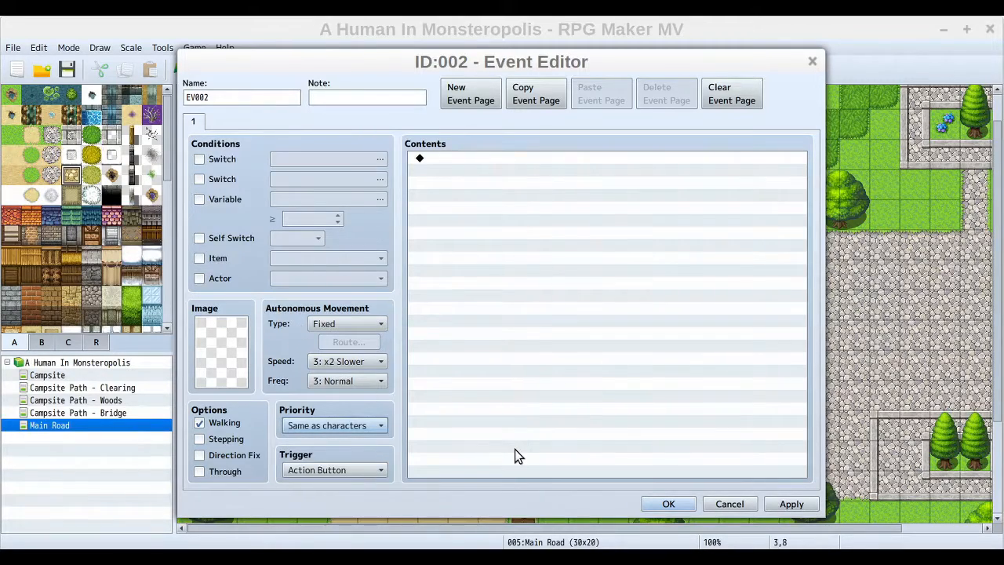
{"action": "left_click", "coordinate": [666, 506]}
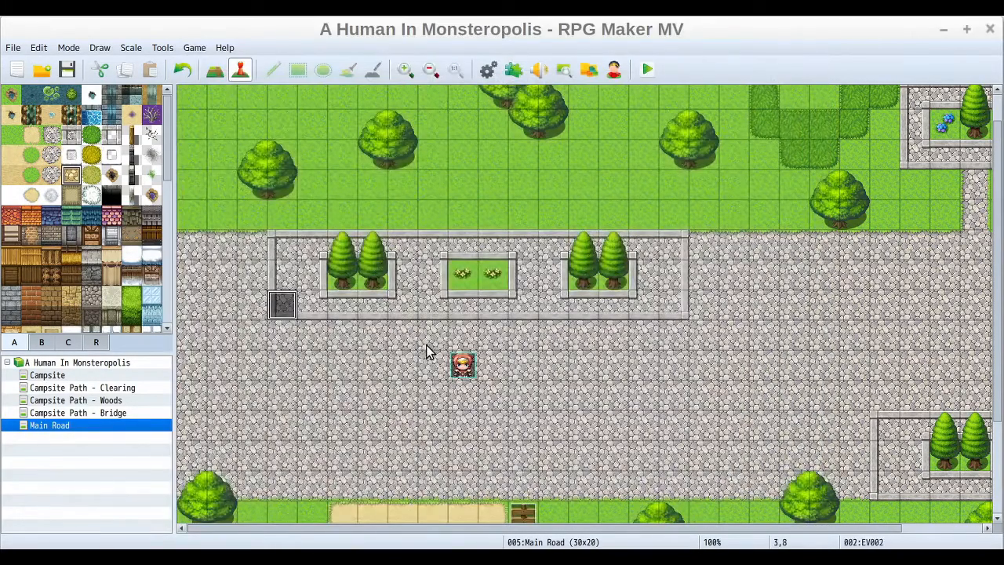
Step: Save and playtest a new game, walking the party to the plaza's south-west corner to check whether the new event blocks passage
{"action": "left_click", "coordinate": [647, 69]}
{"action": "left_click", "coordinate": [446, 311]}
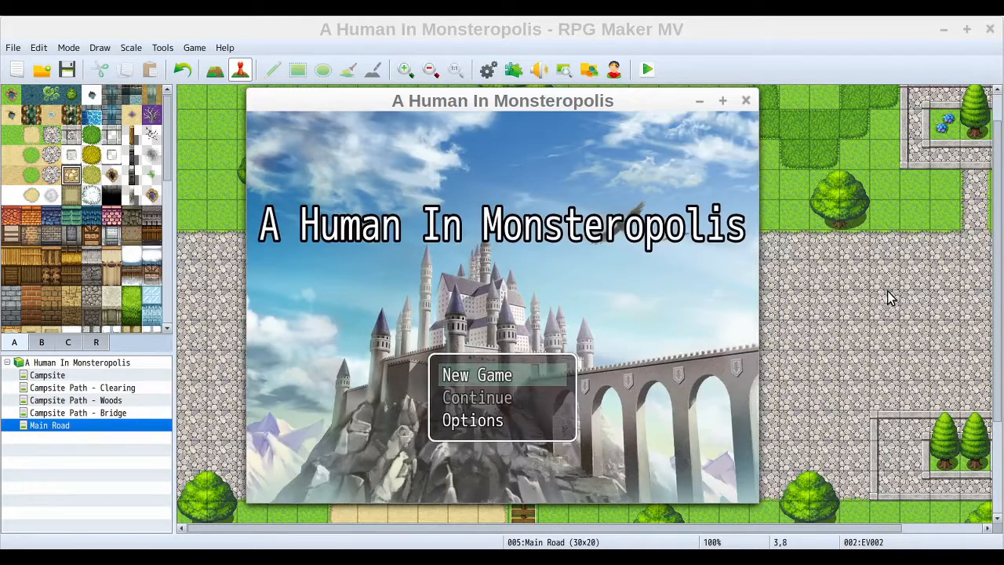
{"action": "key", "text": "Return"}
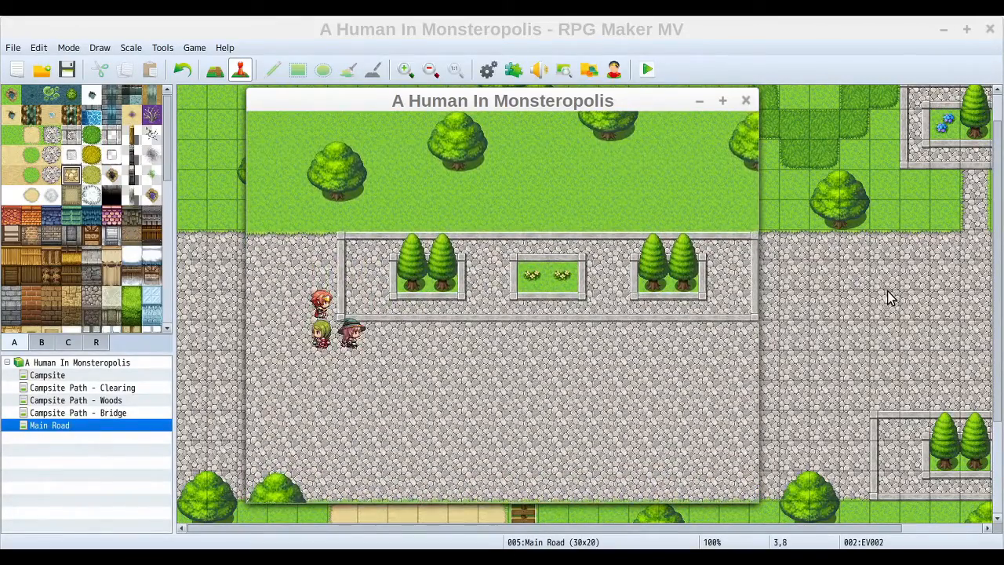
{"action": "left_click", "coordinate": [746, 101]}
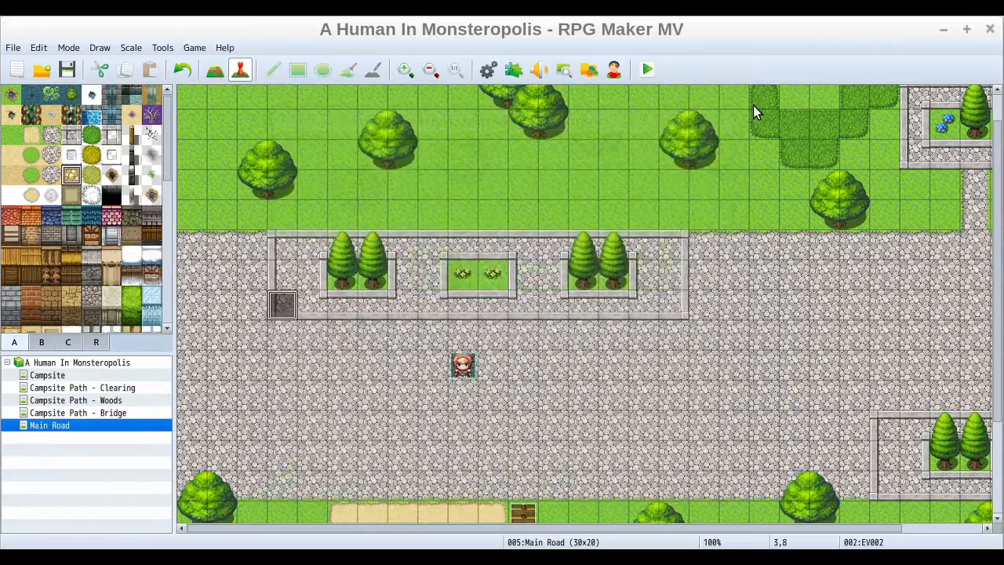
Step: Paste the copied blocking event onto tiles 3,7 and 3,6 to complete the western side of the plaza border
{"action": "left_click", "coordinate": [287, 285]}
{"action": "key", "text": "ctrl+v"}
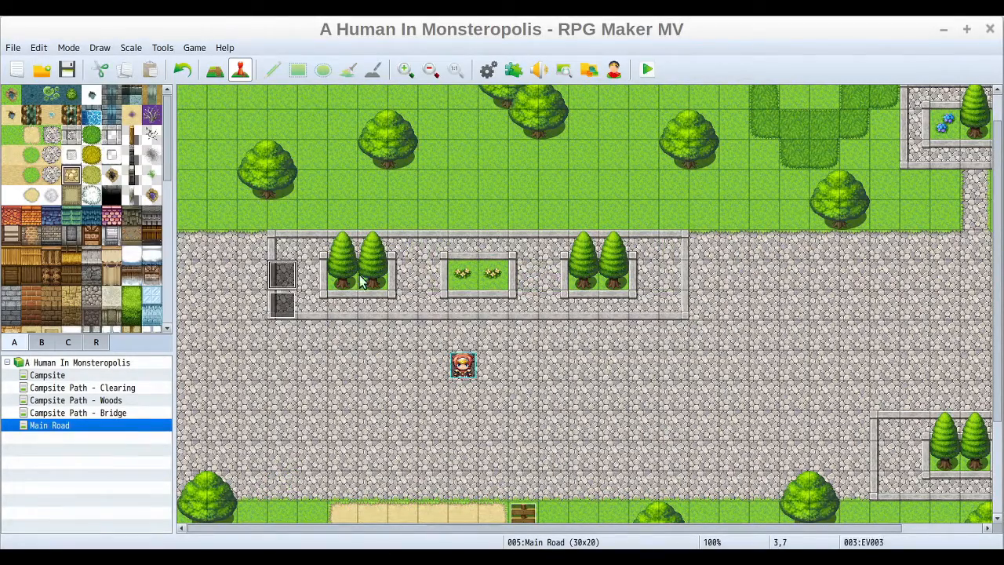
{"action": "left_click", "coordinate": [284, 248]}
{"action": "key", "text": "ctrl+v"}
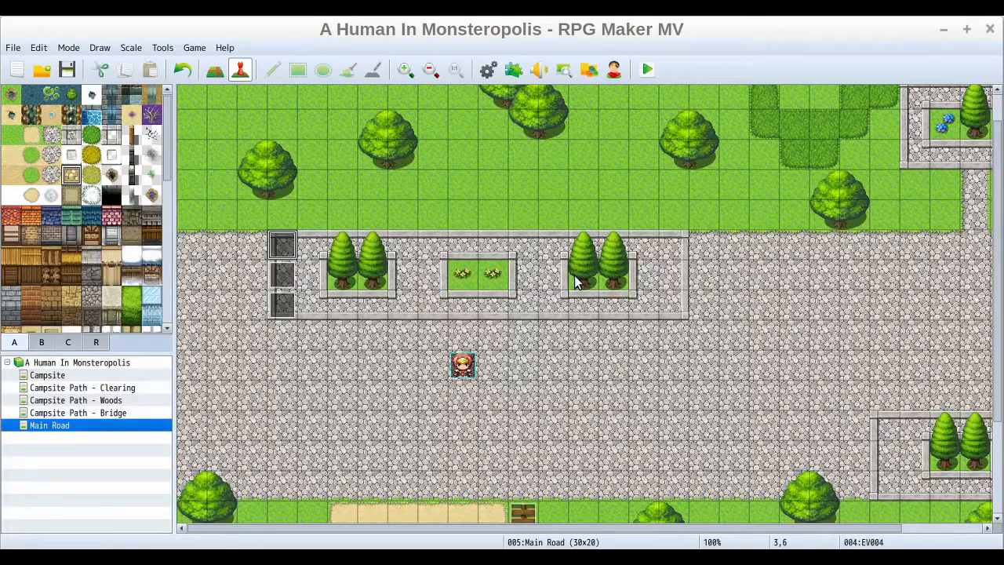
Step: Paste the blocking event onto every tile of the plaza's northern border, from 4,6 through the north-east corner at 16,6
{"action": "key", "text": "Right"}
{"action": "key", "text": "ctrl+v"}
{"action": "key", "text": "Right"}
{"action": "key", "text": "ctrl+v"}
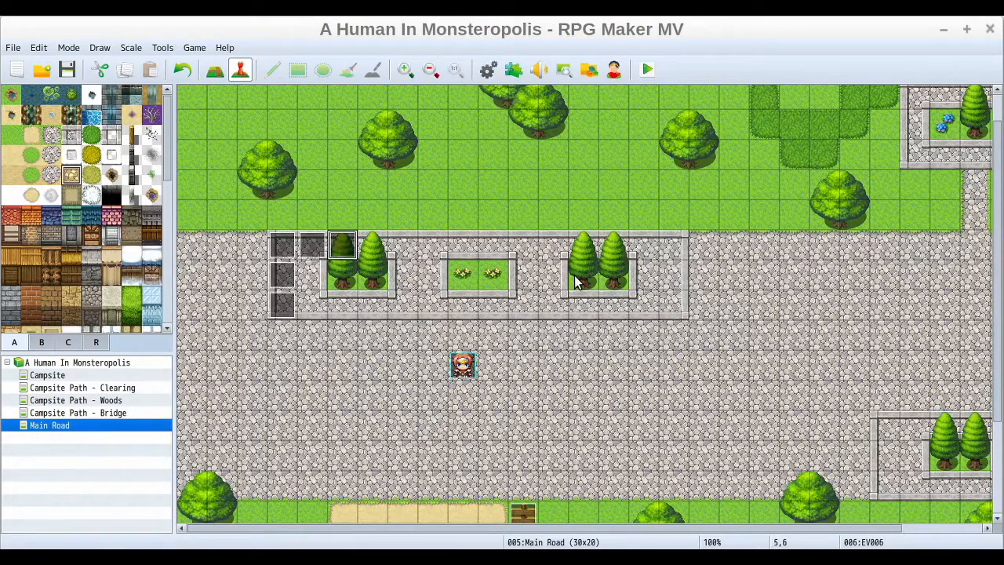
{"action": "key", "text": "Right"}
{"action": "key", "text": "ctrl+v"}
{"action": "key", "text": "Right"}
{"action": "key", "text": "ctrl+v"}
{"action": "key", "text": "Right"}
{"action": "key", "text": "ctrl+v"}
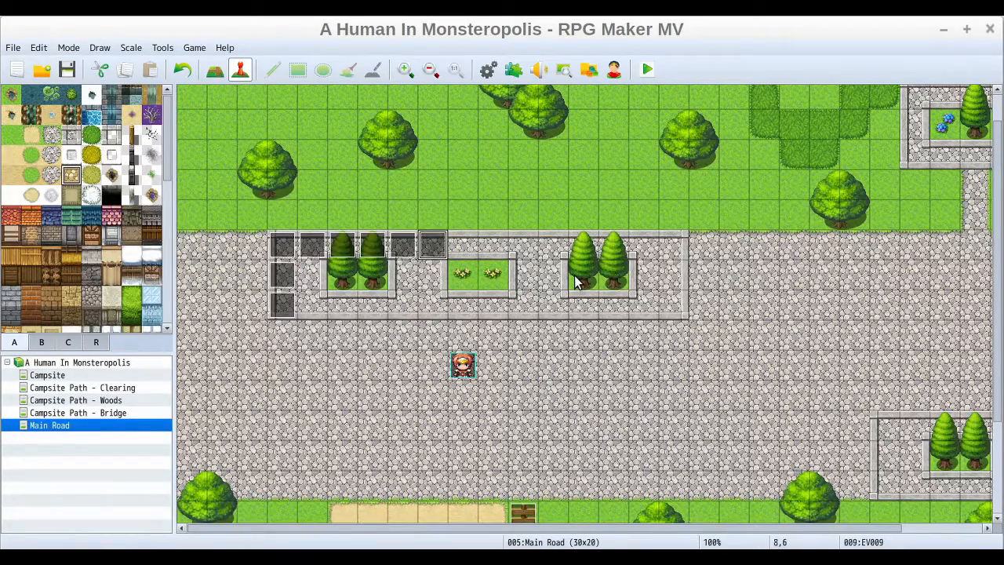
{"action": "key", "text": "Right"}
{"action": "key", "text": "ctrl+v"}
{"action": "key", "text": "Right"}
{"action": "key", "text": "ctrl+v"}
{"action": "key", "text": "Right"}
{"action": "key", "text": "ctrl+v"}
{"action": "key", "text": "Right"}
{"action": "key", "text": "ctrl+v"}
{"action": "key", "text": "Right"}
{"action": "key", "text": "ctrl+v"}
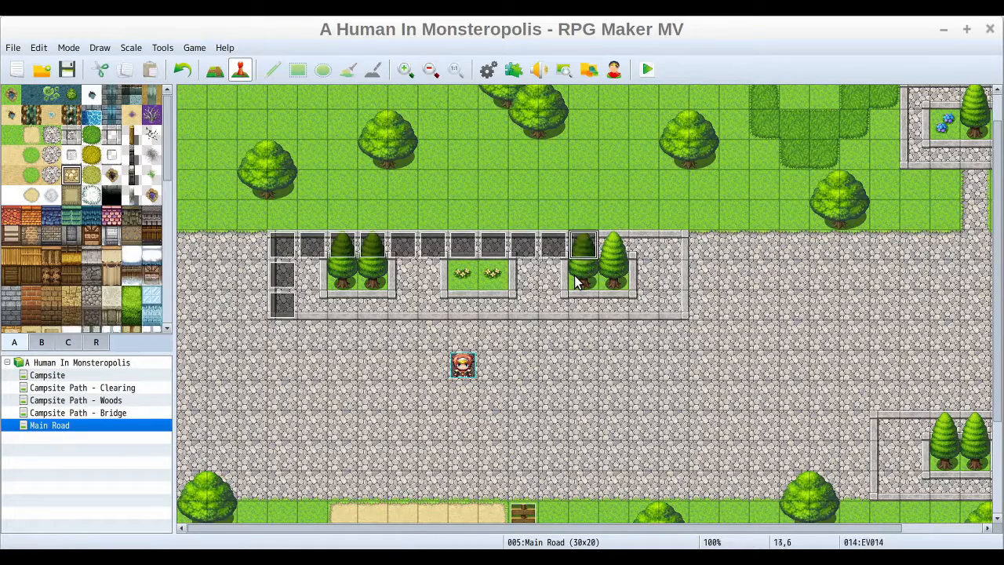
{"action": "key", "text": "Right"}
{"action": "key", "text": "ctrl+v"}
{"action": "key", "text": "Right"}
{"action": "key", "text": "ctrl+v"}
{"action": "key", "text": "Right"}
{"action": "key", "text": "ctrl+v"}
Step: Paste the blocking event onto tiles 16,7 and 16,8 along the plaza's eastern border
{"action": "key", "text": "Down"}
{"action": "key", "text": "ctrl+v"}
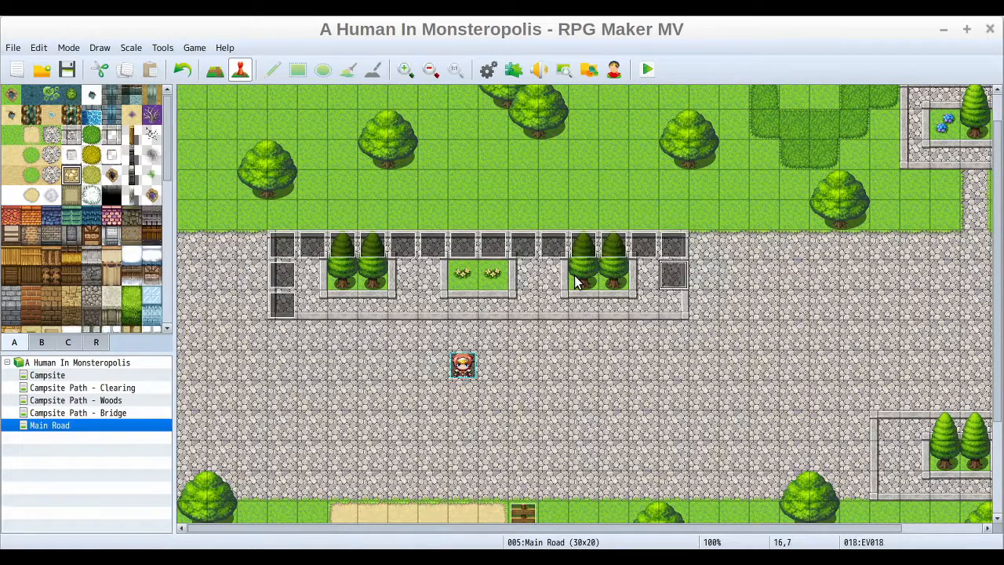
{"action": "key", "text": "Down"}
{"action": "key", "text": "ctrl+v"}
Step: Paste the blocking event onto every tile of the plaza's southern border, from 15,8 west to 4,8, closing the ring
{"action": "key", "text": "Left"}
{"action": "key", "text": "ctrl+v"}
{"action": "key", "text": "Left"}
{"action": "key", "text": "ctrl+v"}
{"action": "key", "text": "Left"}
{"action": "key", "text": "ctrl+v"}
{"action": "key", "text": "Left"}
{"action": "key", "text": "ctrl+v"}
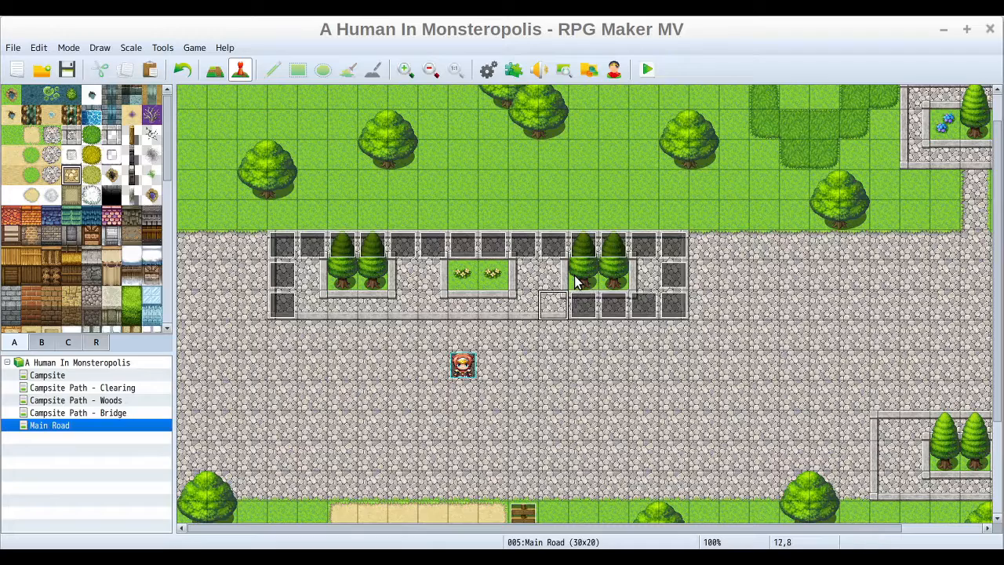
{"action": "key", "text": "Left"}
{"action": "key", "text": "ctrl+v"}
{"action": "key", "text": "Left"}
{"action": "key", "text": "ctrl+v"}
{"action": "key", "text": "Left"}
{"action": "key", "text": "ctrl+v"}
{"action": "key", "text": "Left"}
{"action": "key", "text": "ctrl+v"}
{"action": "key", "text": "Left"}
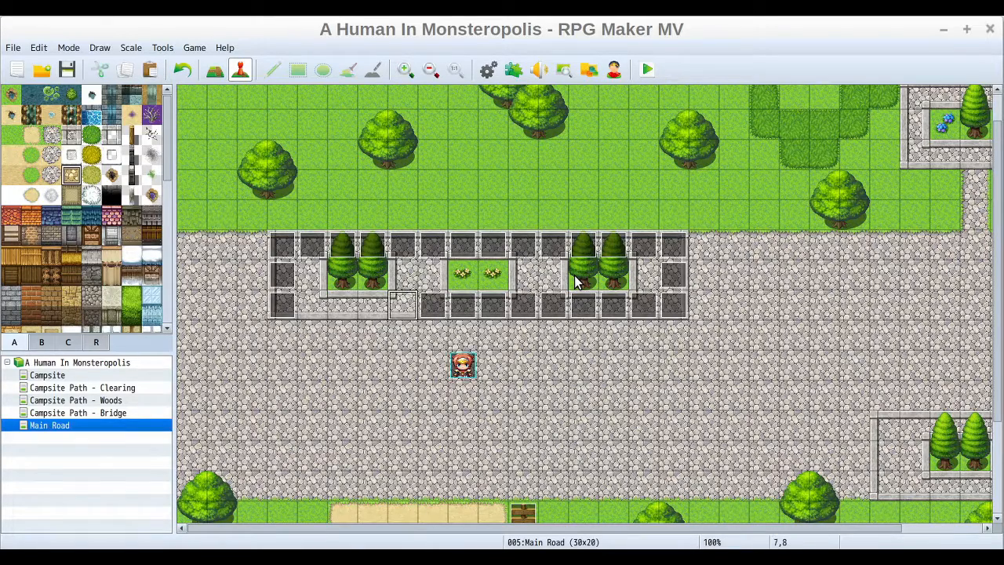
{"action": "key", "text": "ctrl+v"}
{"action": "key", "text": "Left"}
{"action": "key", "text": "ctrl+v"}
{"action": "key", "text": "Left"}
{"action": "key", "text": "ctrl+v"}
{"action": "key", "text": "Left"}
{"action": "key", "text": "ctrl+v"}
{"action": "key", "text": "Left"}
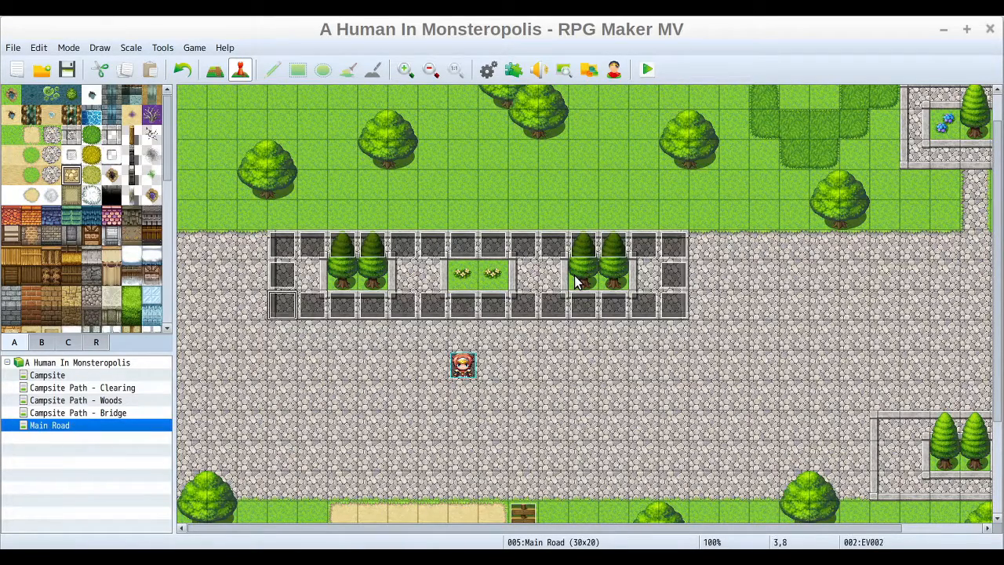
{"action": "key", "text": "ctrl+v"}
{"action": "key", "text": "Down"}
{"action": "key", "text": "Up"}
Step: Save and playtest a new game, walking the party around the outside of the plaza to test whether each border side blocks passage
{"action": "left_click", "coordinate": [649, 71]}
{"action": "left_click", "coordinate": [448, 313]}
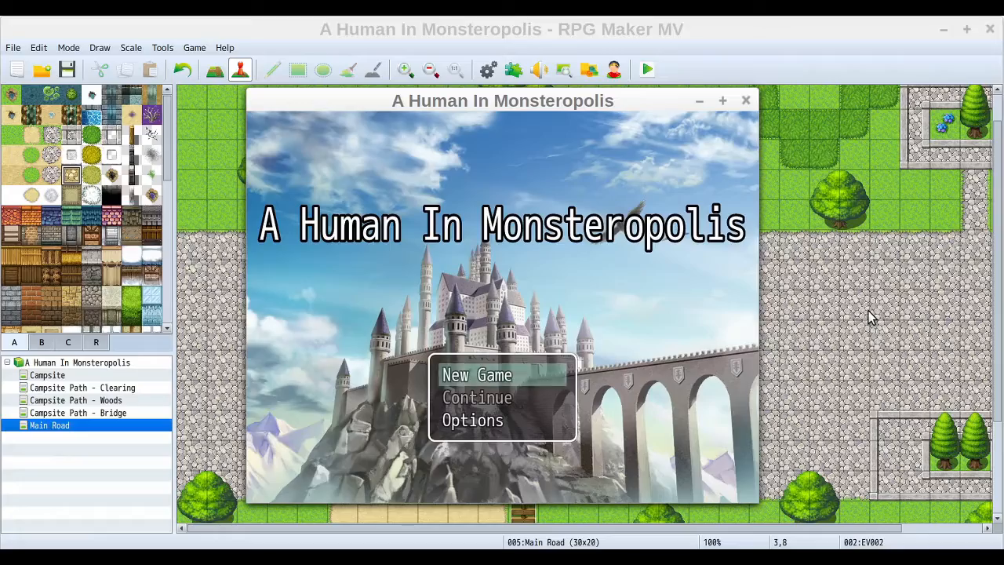
{"action": "key", "text": "Return"}
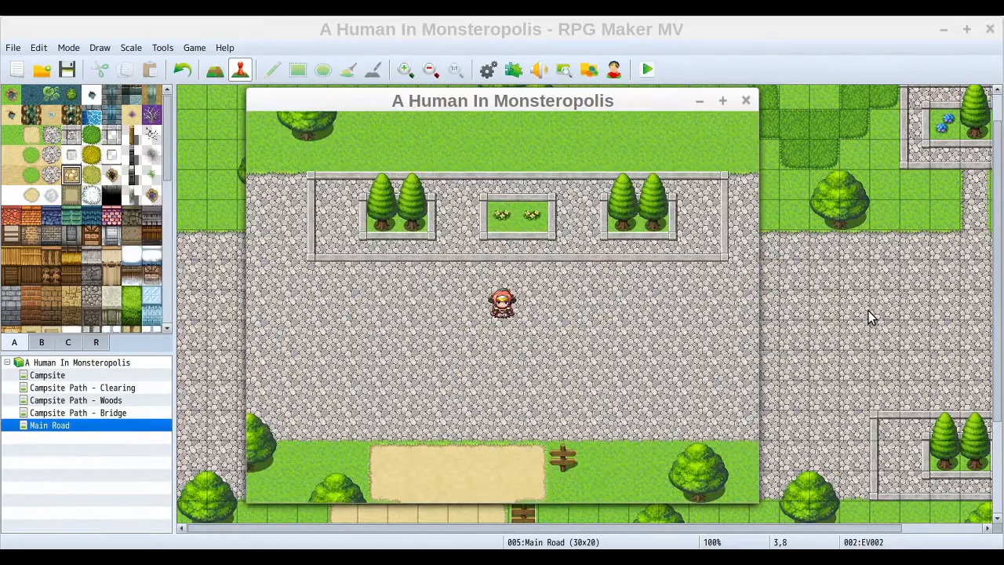
{"action": "key", "text": "Up"}
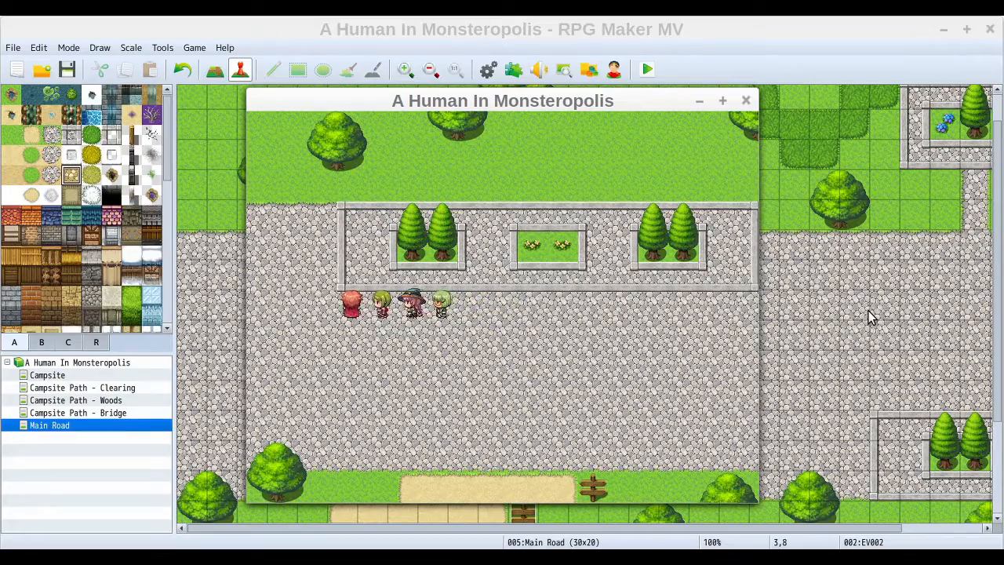
{"action": "key", "text": "Up"}
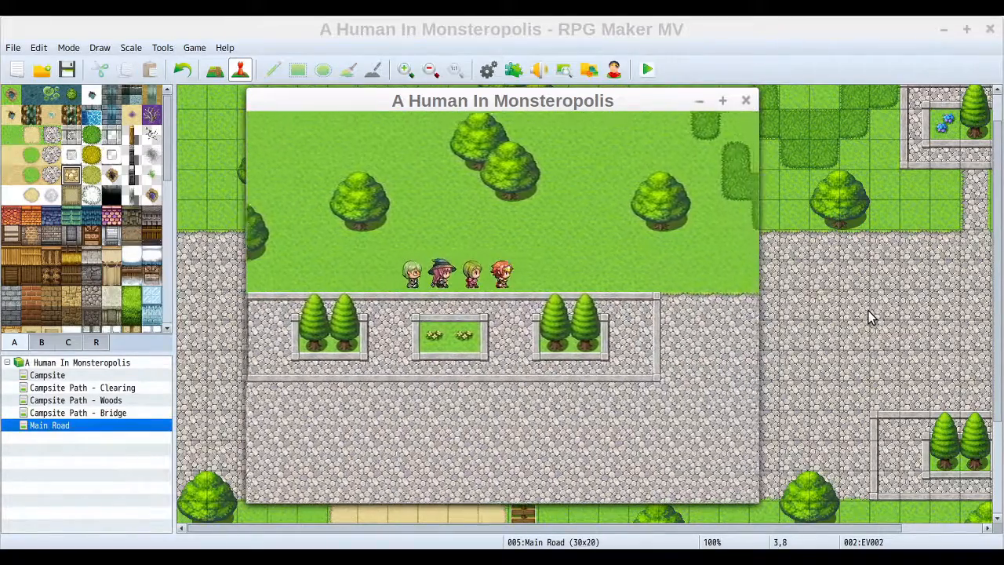
{"action": "key", "text": "Right"}
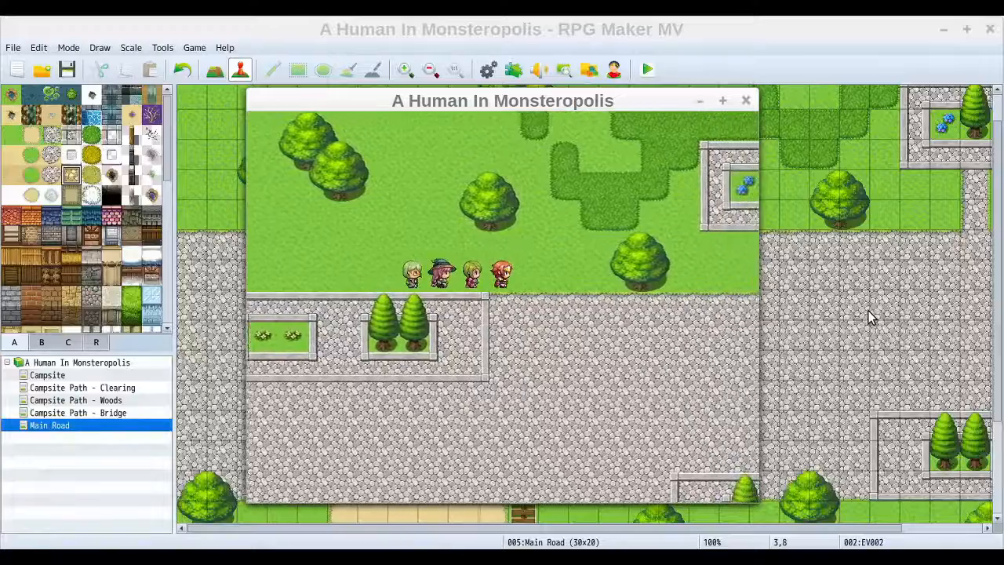
{"action": "key", "text": "Right"}
{"action": "key", "text": "Down"}
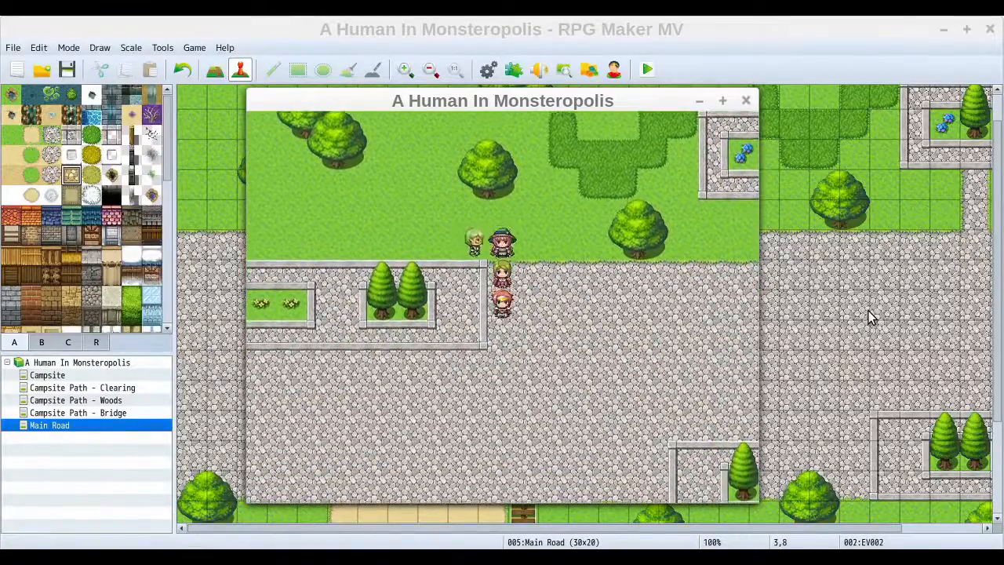
{"action": "key", "text": "Left"}
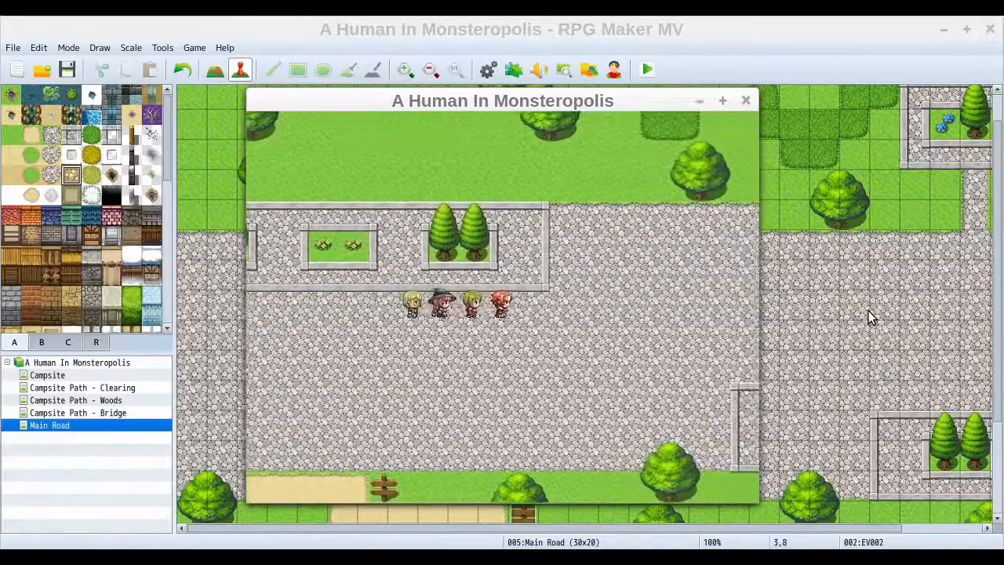
Step: Walk the party back and forth along the plaza's southern and eastern sides, trying to step onto the border
{"action": "key", "text": "Right"}
{"action": "key", "text": "Up"}
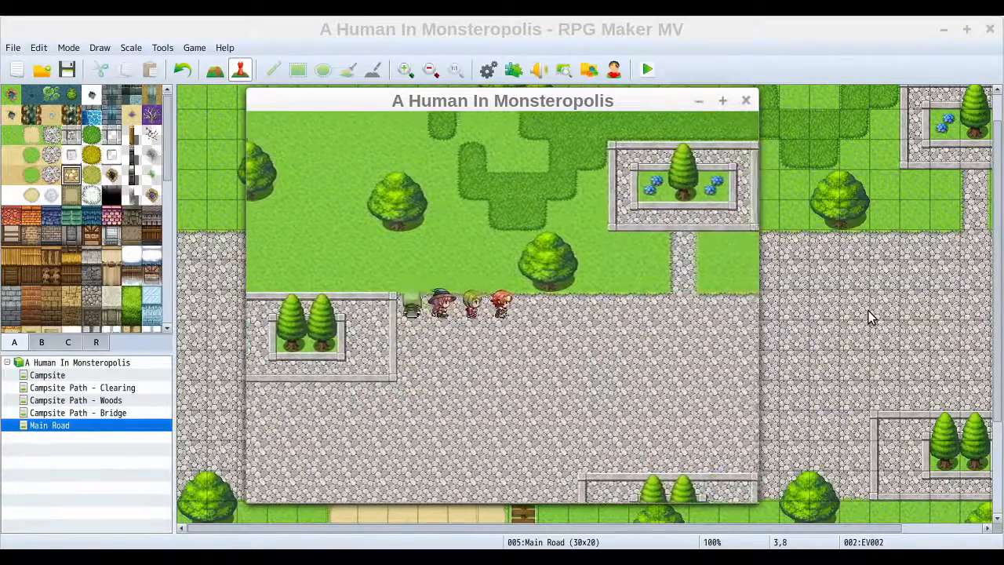
{"action": "key", "text": "Left"}
{"action": "key", "text": "Down"}
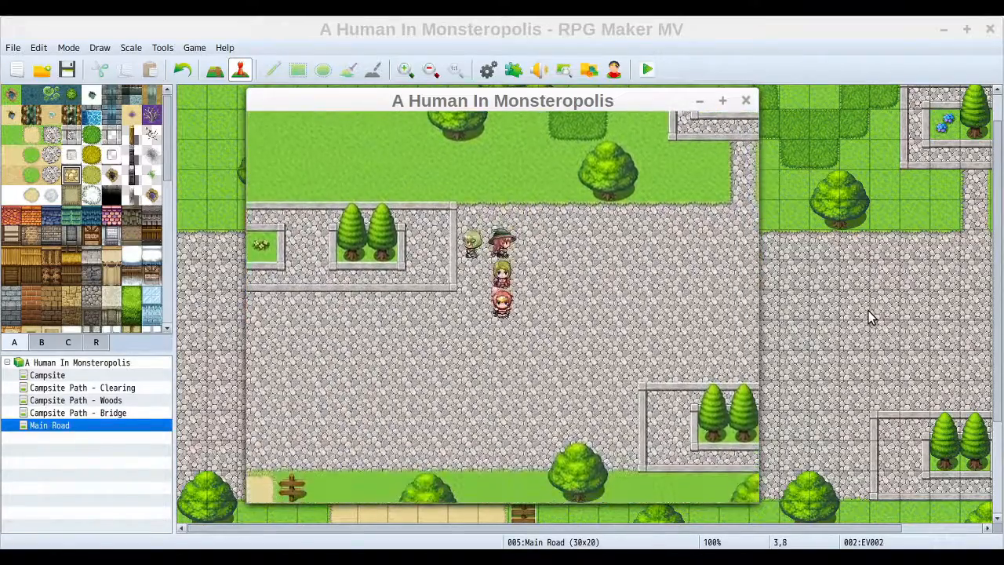
{"action": "key", "text": "Left"}
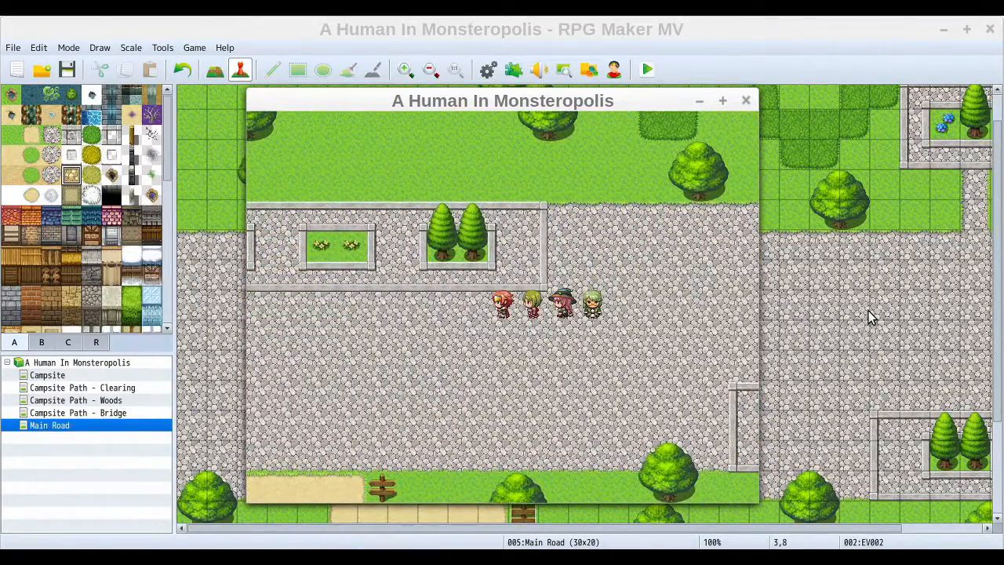
{"action": "key", "text": "Left"}
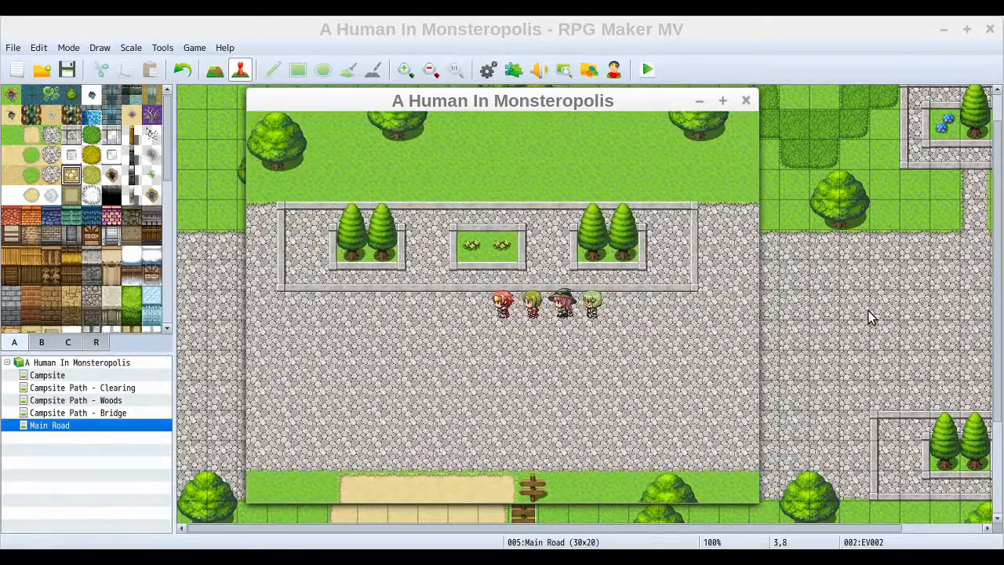
{"action": "key", "text": "Right"}
{"action": "key", "text": "Left"}
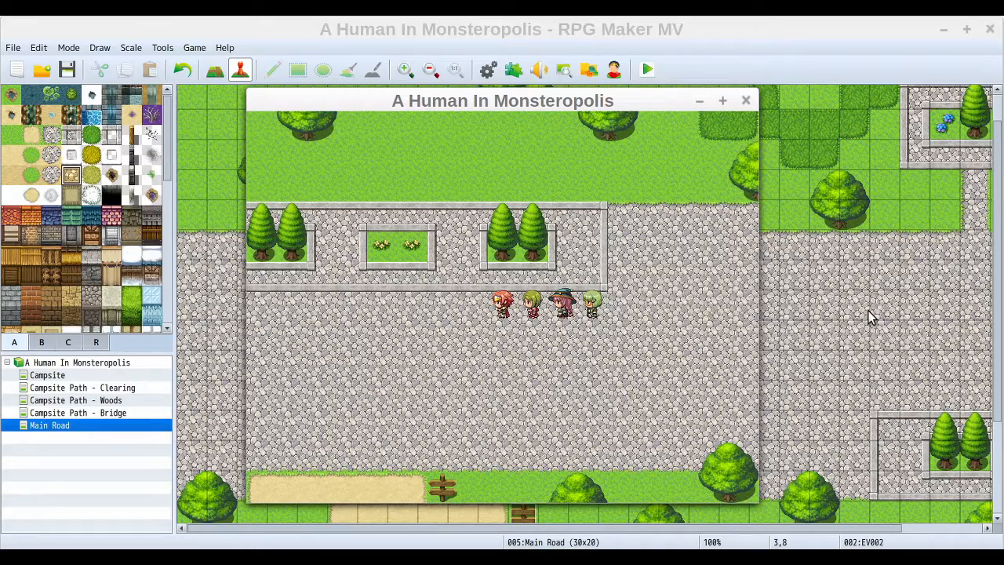
{"action": "key", "text": "Left"}
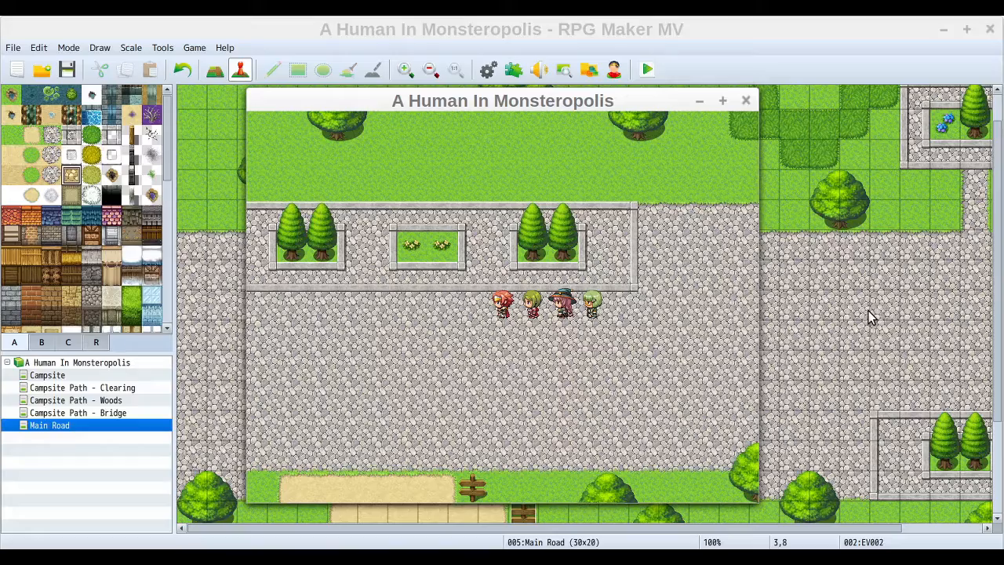
{"action": "key", "text": "Down"}
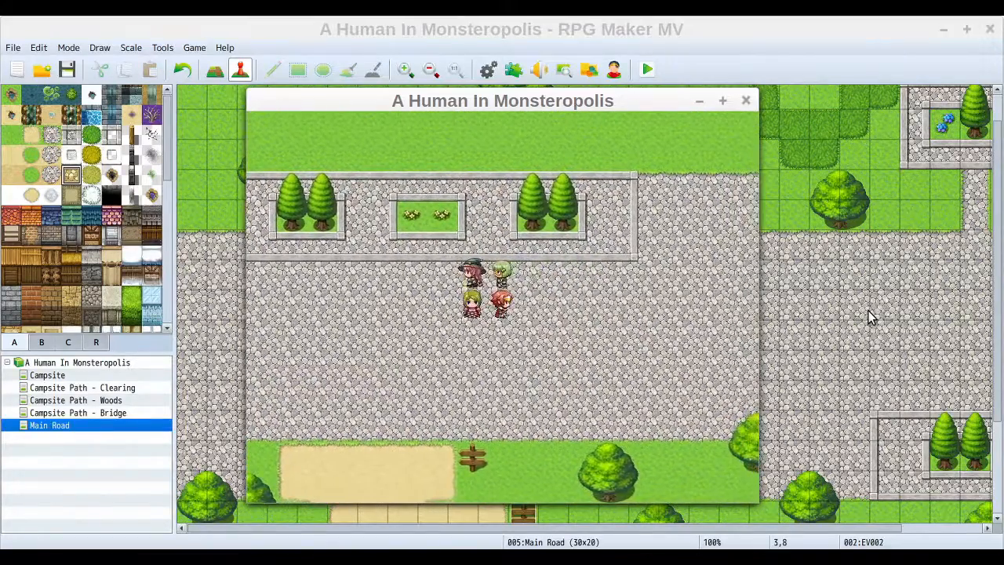
{"action": "key", "text": "Up"}
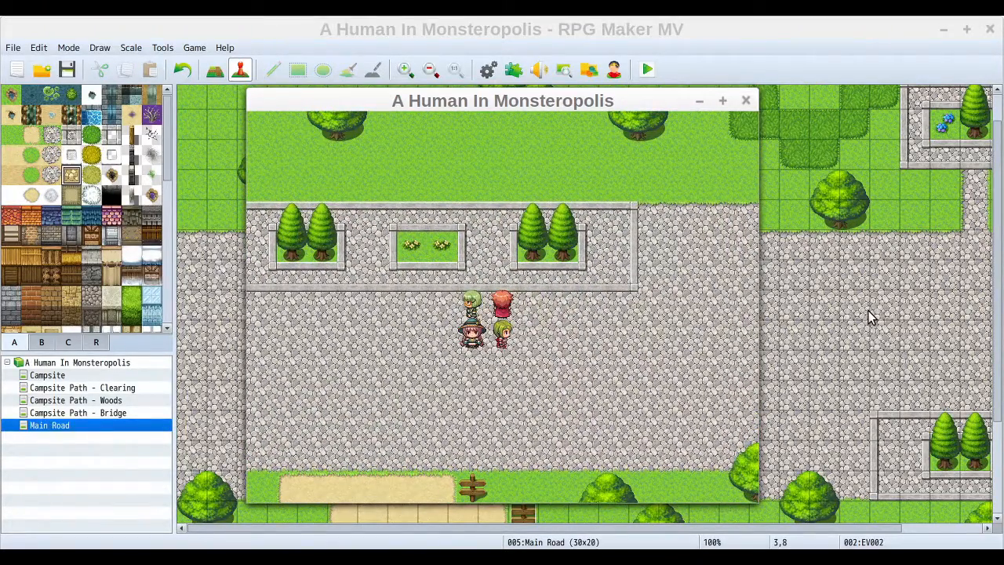
{"action": "key", "text": "Right"}
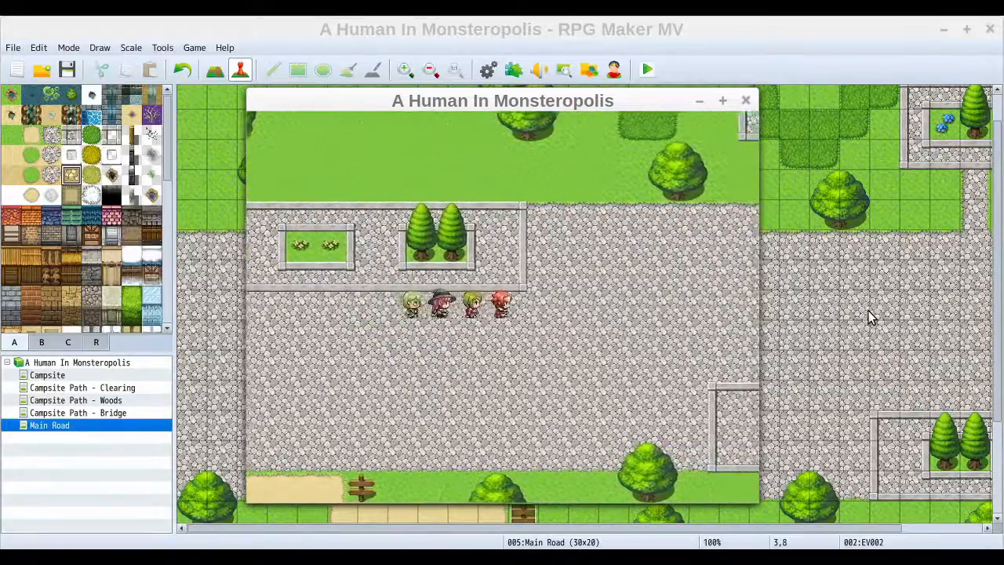
{"action": "key", "text": "Up"}
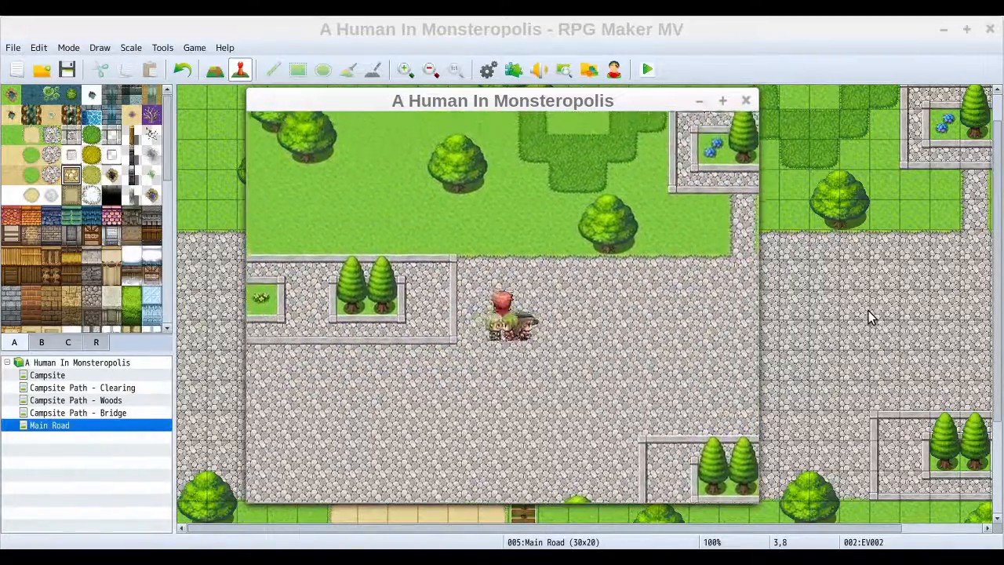
Step: Walk the party west through the plaza's eastern border and north through the eastern tree bed, bypassing the blocking events
{"action": "key", "text": "Left"}
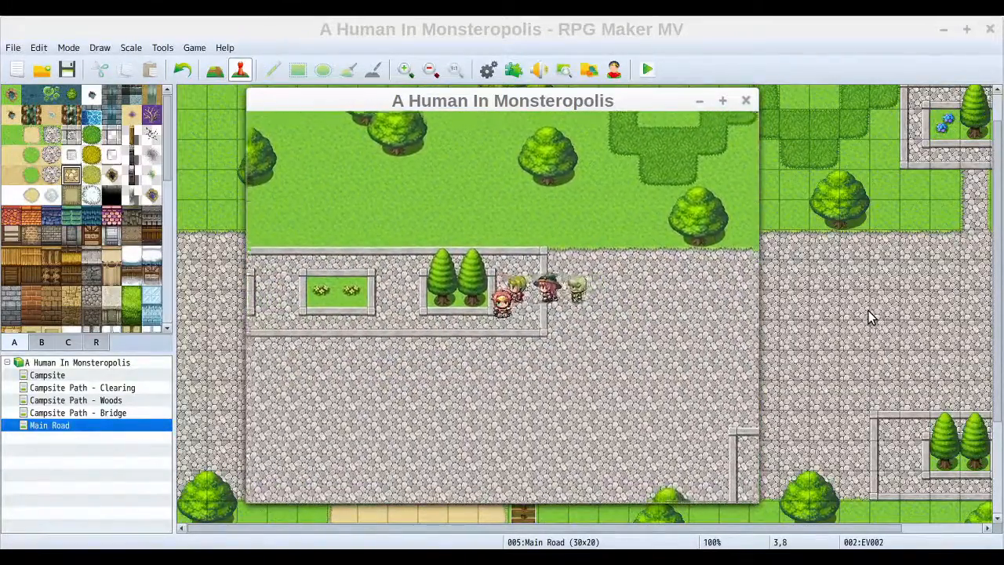
{"action": "key", "text": "Down"}
{"action": "key", "text": "Left"}
{"action": "key", "text": "Up"}
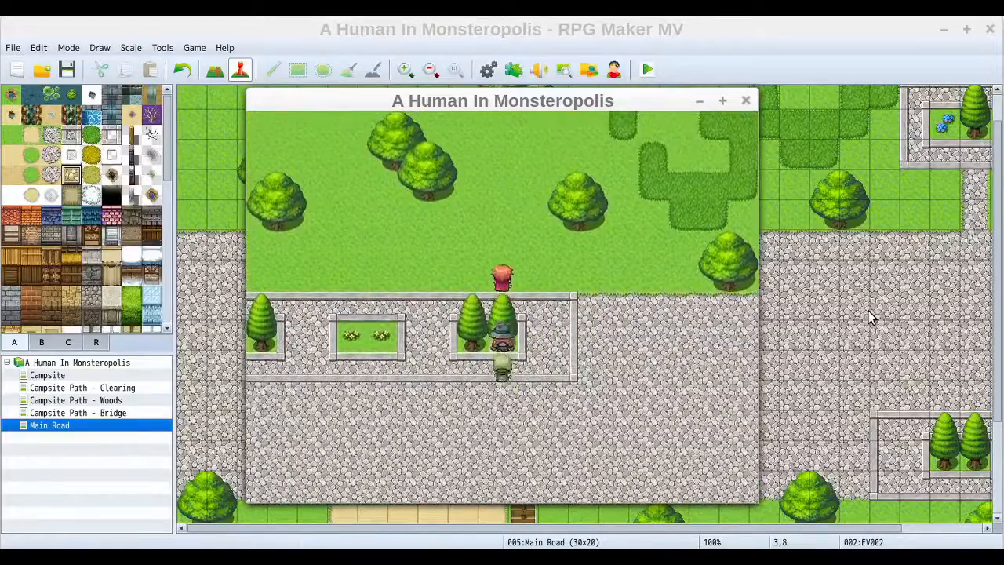
{"action": "key", "text": "Up"}
{"action": "key", "text": "Up"}
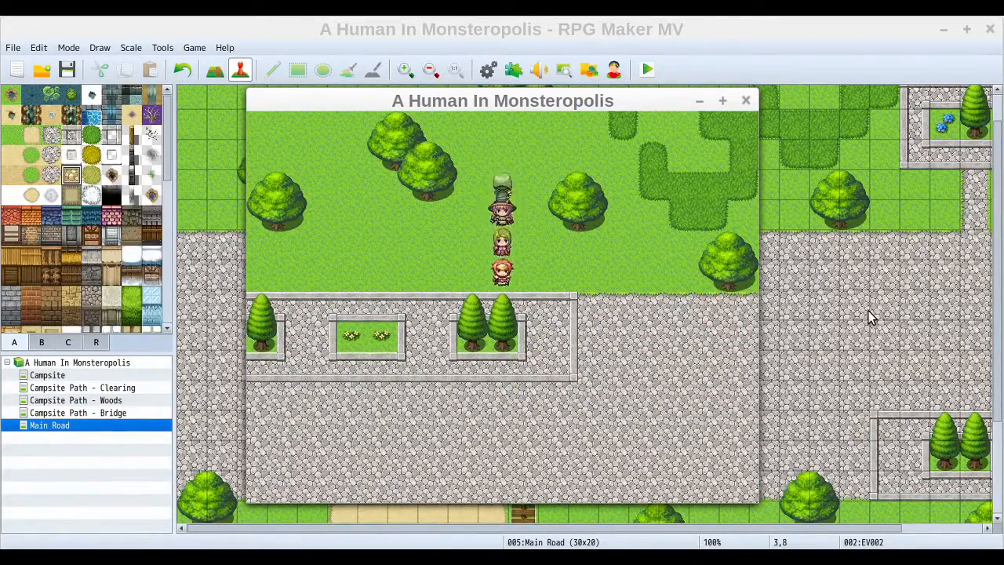
{"action": "key", "text": "Up"}
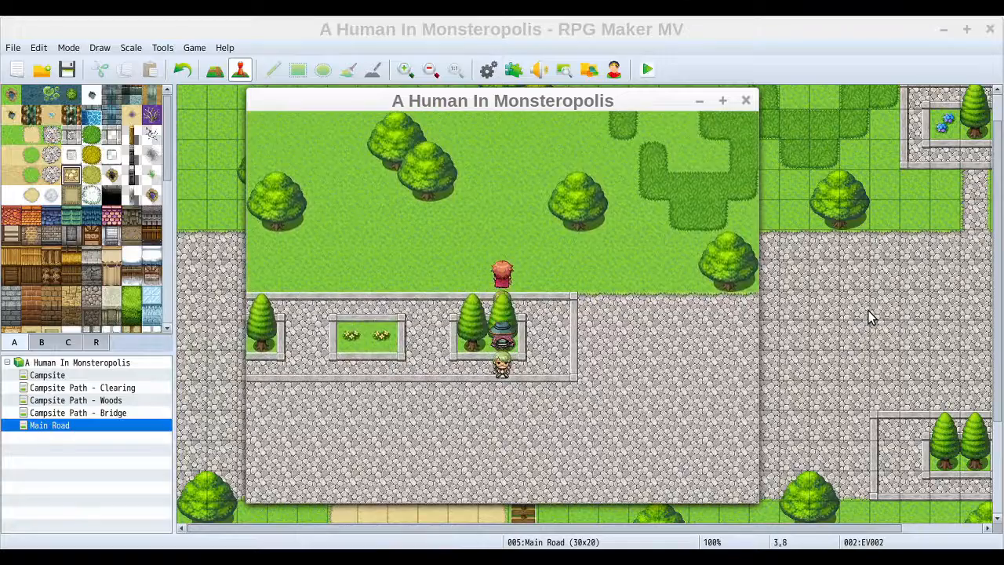
Step: Walk the party south through the border to the signpost, and back across the plaza's central flower bed, bypassing collisions
{"action": "key", "text": "Down"}
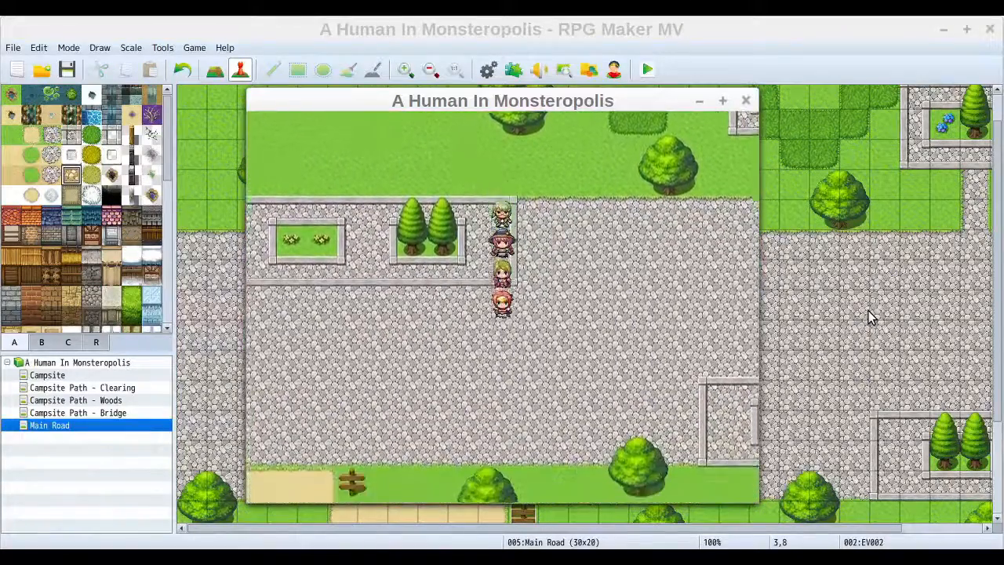
{"action": "key", "text": "Down"}
{"action": "key", "text": "Down"}
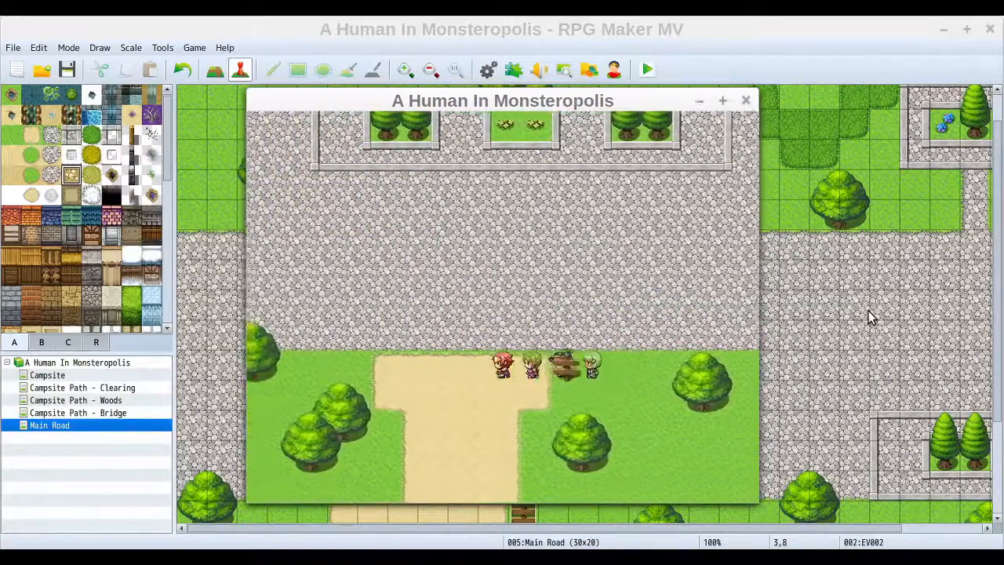
{"action": "key", "text": "Up"}
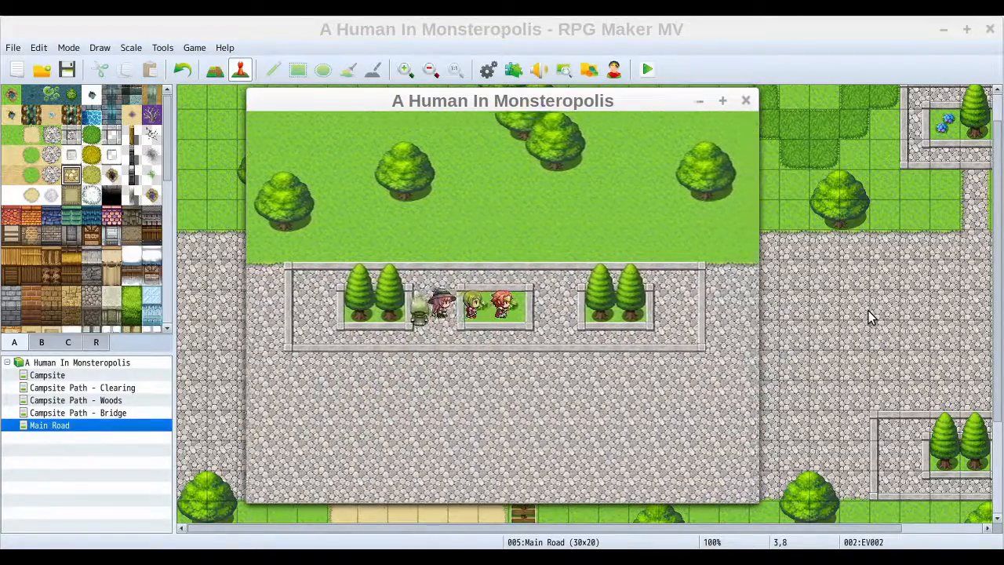
{"action": "key", "text": "Right"}
{"action": "key", "text": "Left"}
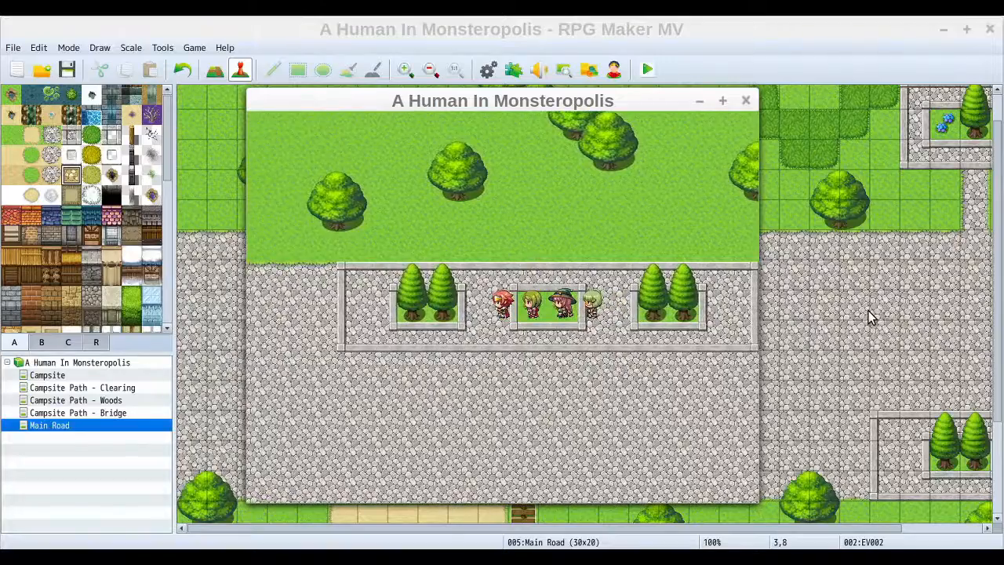
{"action": "key", "text": "Down"}
{"action": "key", "text": "Up"}
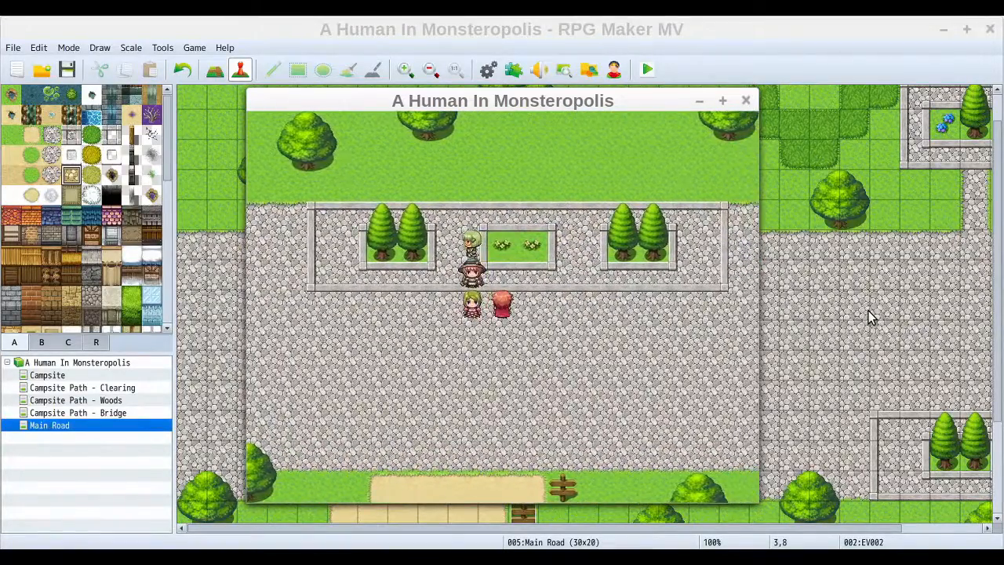
Step: Walk the party around the bordered plaza, the grass north of it and the eastern road, and end the playtest
{"action": "key", "text": "Right"}
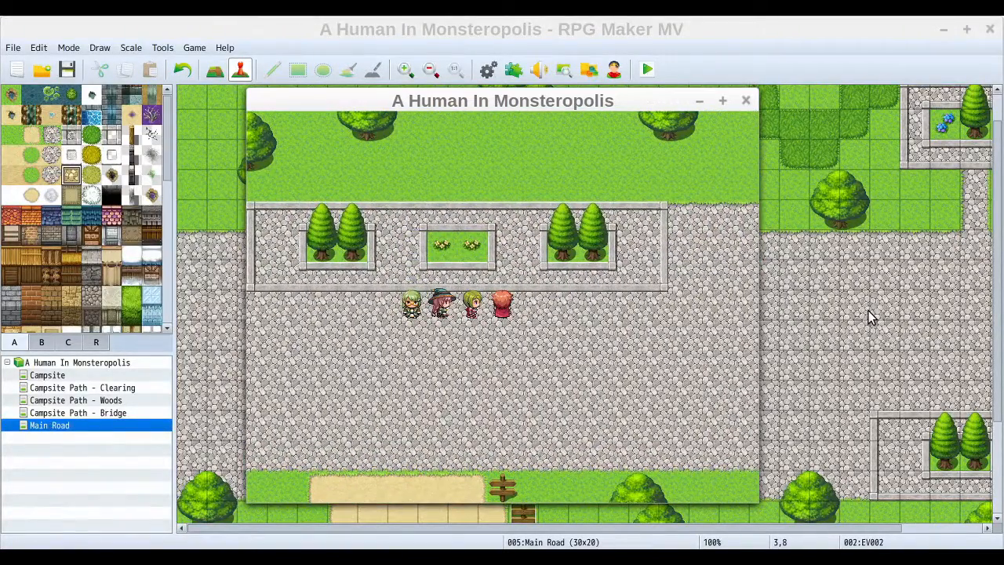
{"action": "key", "text": "Up"}
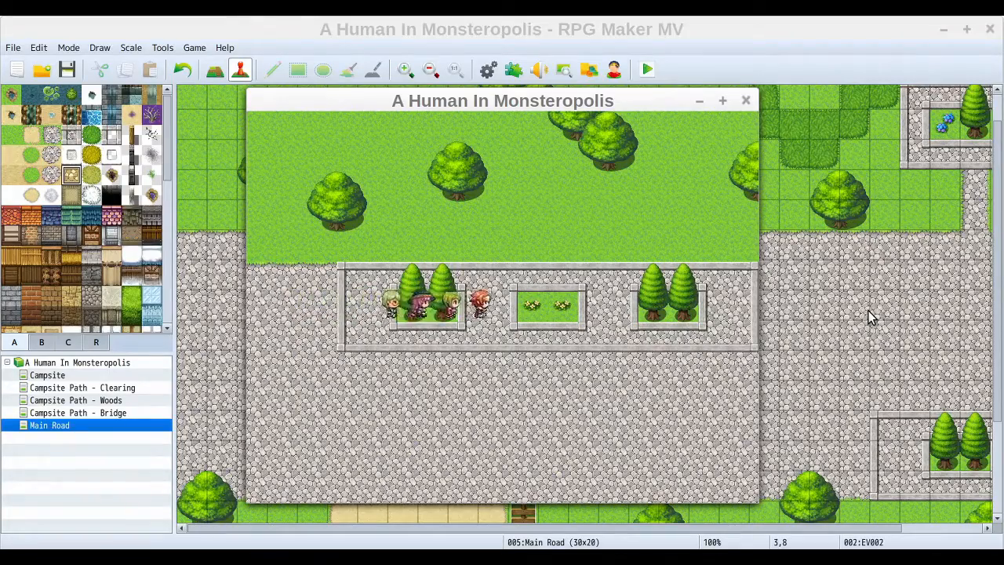
{"action": "key", "text": "Right"}
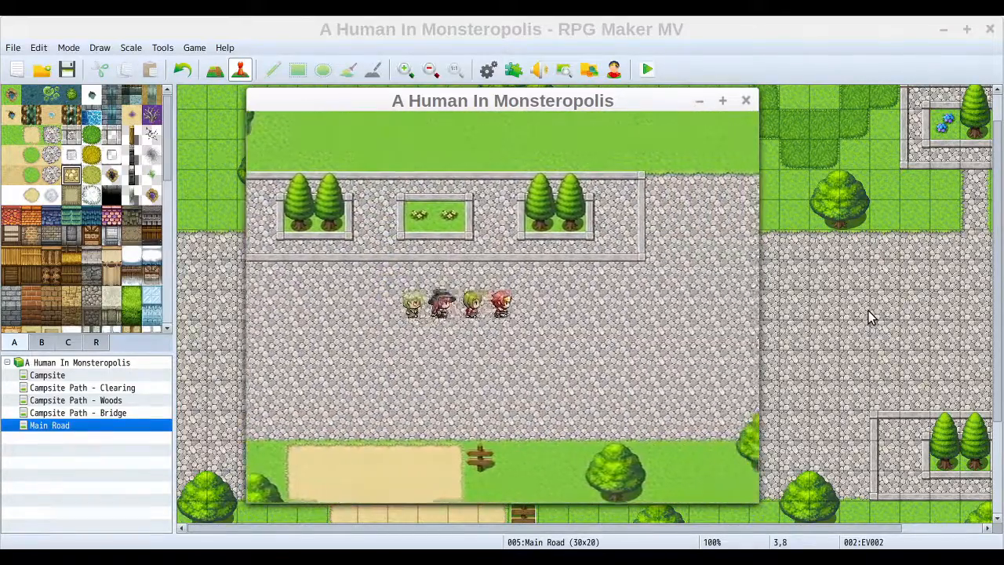
{"action": "key", "text": "Right"}
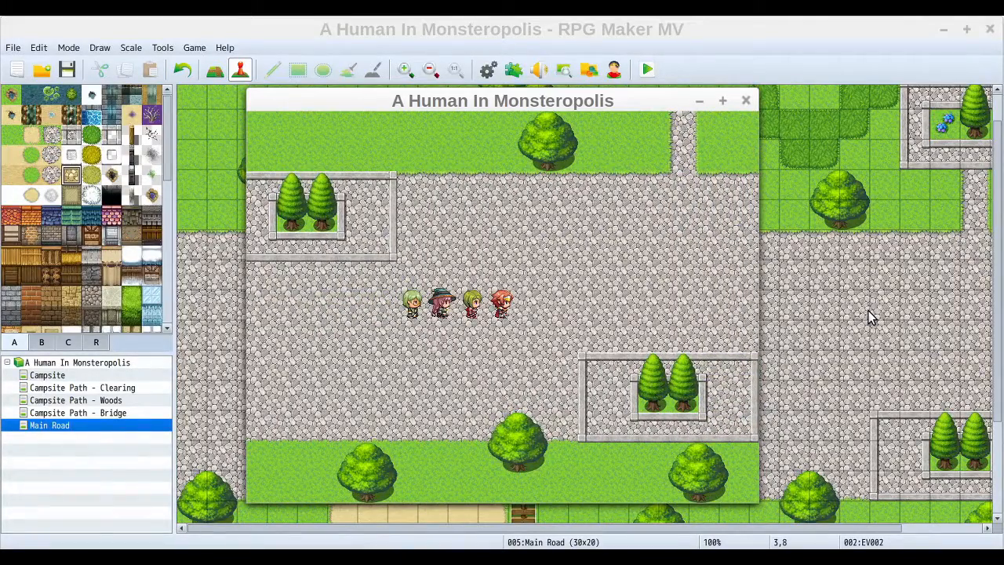
{"action": "key", "text": "Up"}
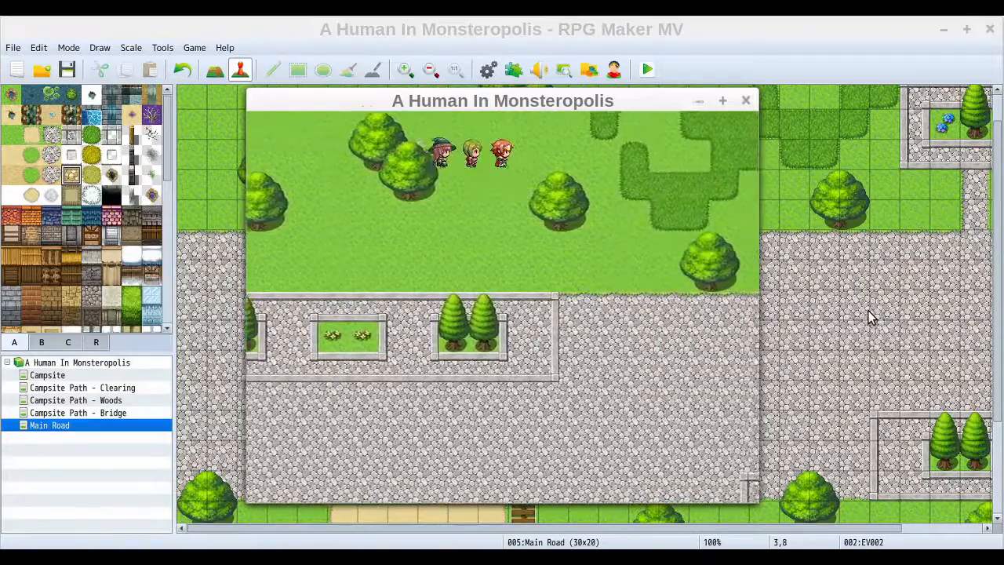
{"action": "key", "text": "Down"}
{"action": "key", "text": "Right"}
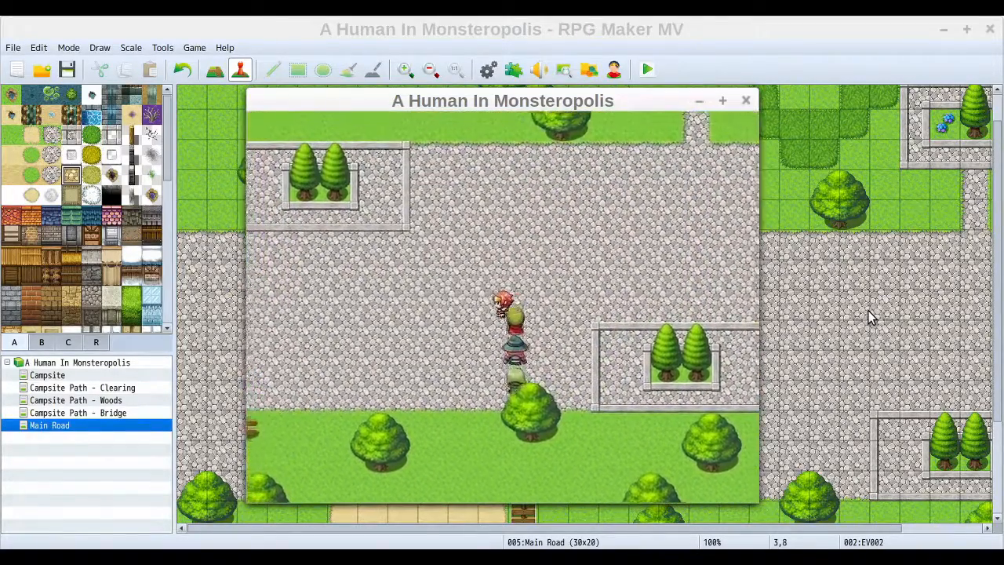
{"action": "left_click", "coordinate": [743, 100]}
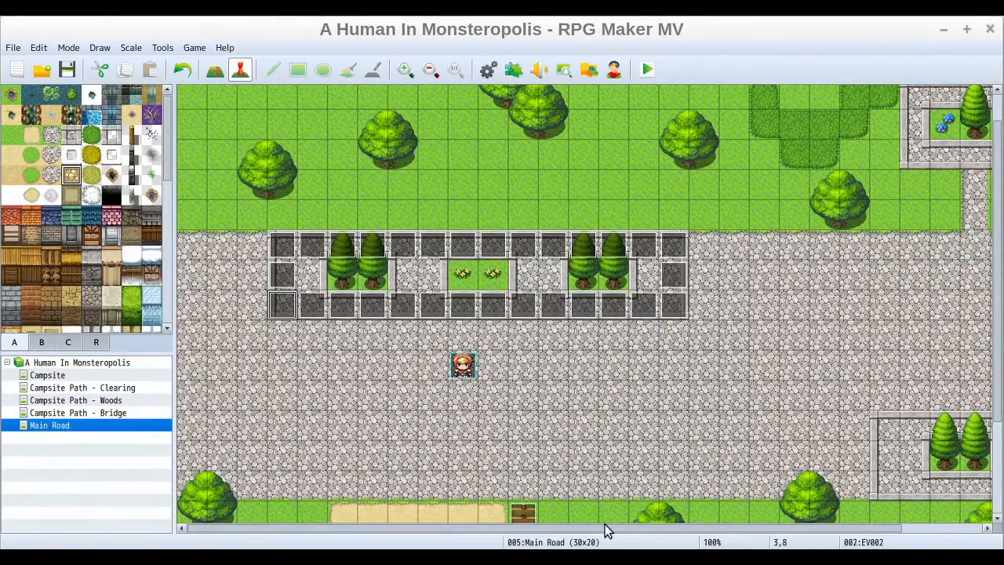
Step: Paste the blocking event onto the four westernmost tiles of the southeastern plaza's northern border, from 23,12 to 26,12
{"action": "left_click_drag", "start_coordinate": [573, 530], "coordinate": [789, 536]}
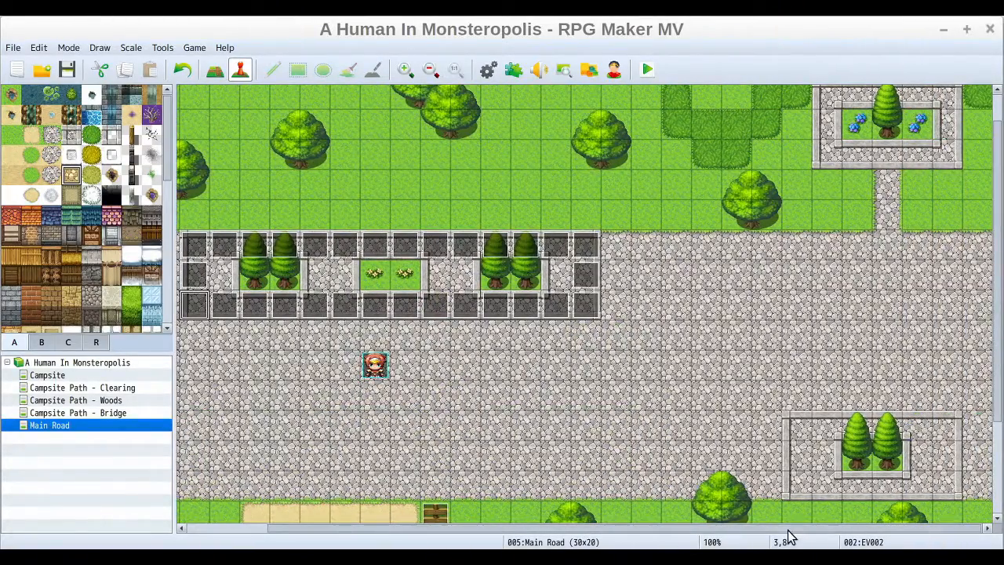
{"action": "left_click", "coordinate": [808, 437]}
{"action": "key", "text": "ctrl+v"}
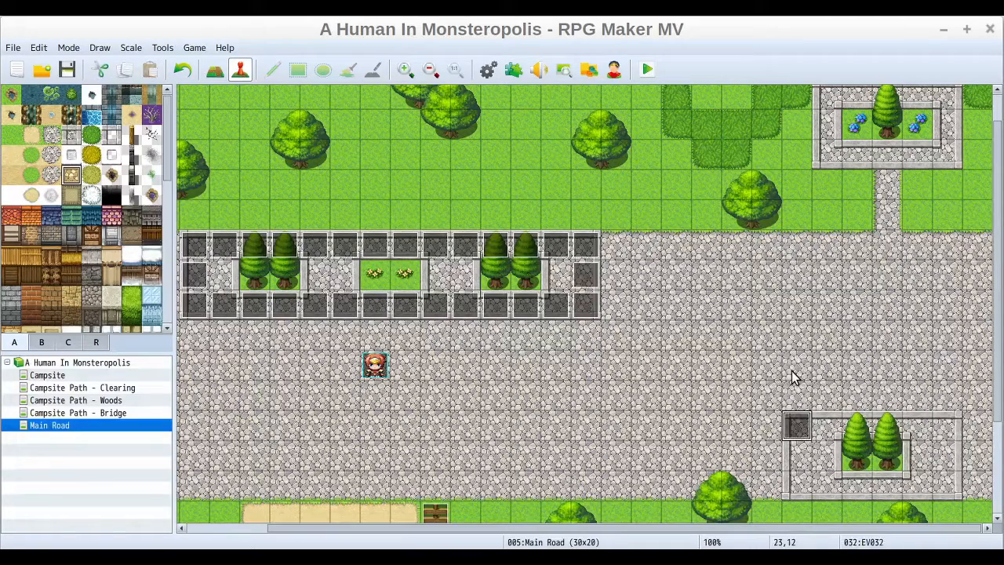
{"action": "key", "text": "Right"}
{"action": "key", "text": "ctrl+v"}
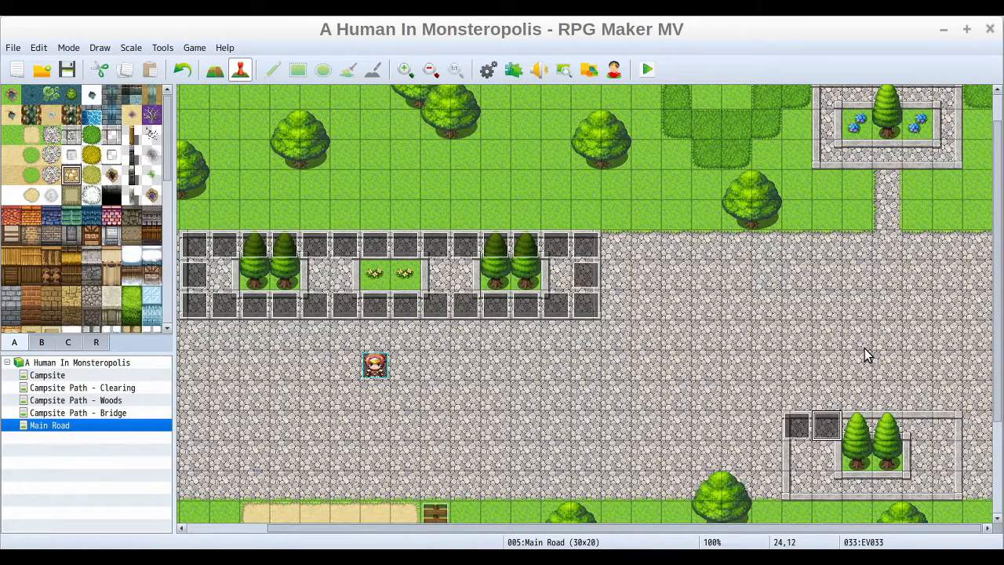
{"action": "key", "text": "Right"}
{"action": "key", "text": "ctrl+v"}
{"action": "key", "text": "Right"}
{"action": "key", "text": "ctrl+v"}
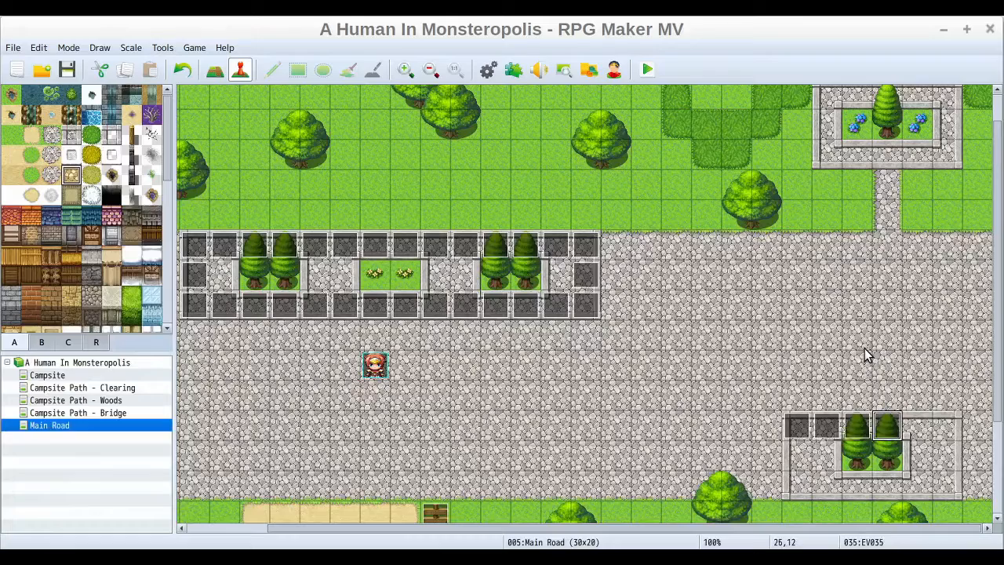
{"action": "key", "text": "Right"}
{"action": "key", "text": "Up"}
{"action": "key", "text": "Up"}
{"action": "key", "text": "Left"}
{"action": "key", "text": "Up"}
{"action": "key", "text": "Right"}
{"action": "key", "text": "Down"}
{"action": "key", "text": "Left"}
{"action": "key", "text": "Up"}
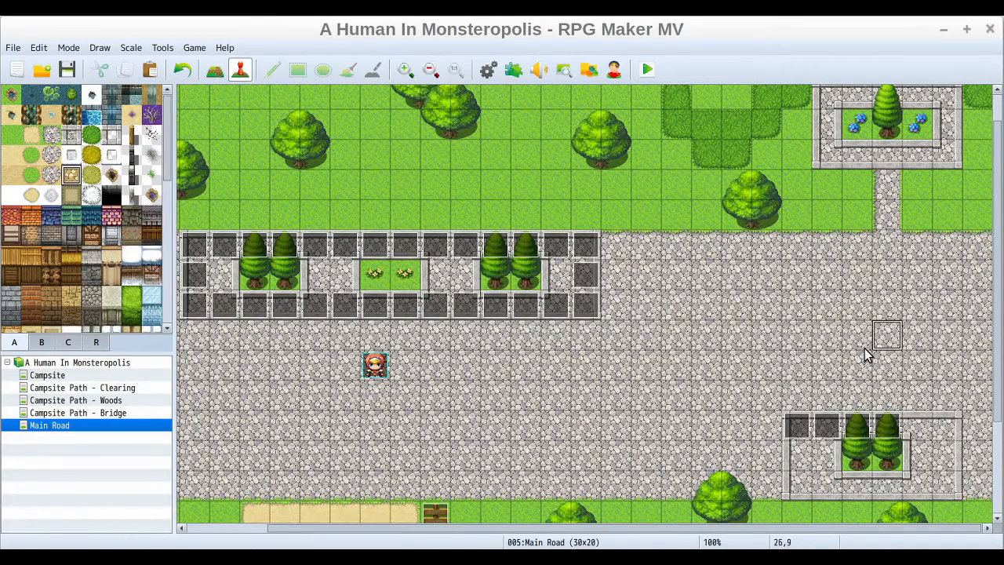
Step: Paste blocking events onto the last two tiles of the southeastern plaza's northern border and down its eastern side to 28,14
{"action": "key", "text": "Right"}
{"action": "key", "text": "Down"}
{"action": "key", "text": "Down"}
{"action": "key", "text": "Down"}
{"action": "key", "text": "Down"}
{"action": "key", "text": "Up"}
{"action": "key", "text": "ctrl+v"}
{"action": "key", "text": "Right"}
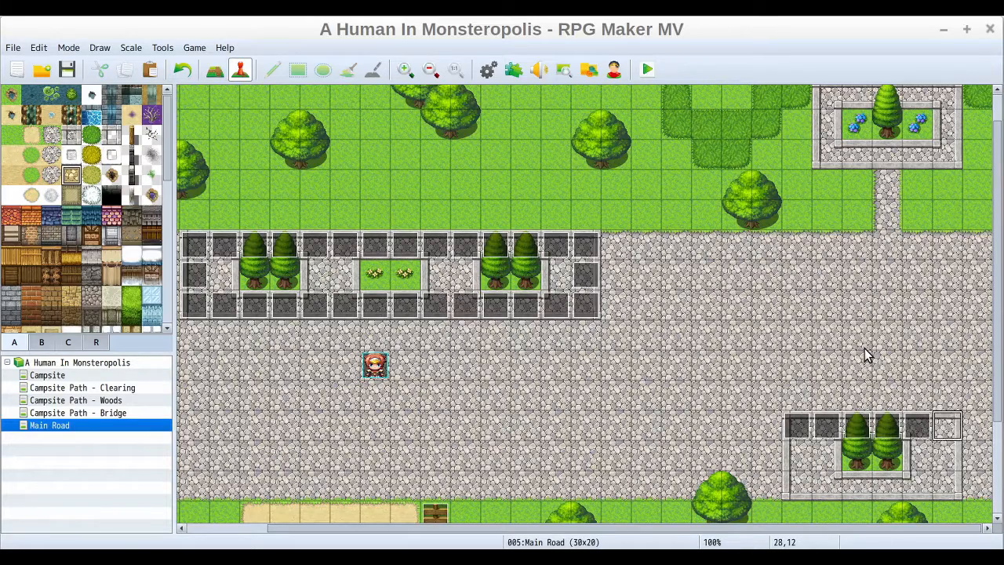
{"action": "key", "text": "ctrl+v"}
{"action": "key", "text": "Down"}
{"action": "key", "text": "ctrl+v"}
{"action": "key", "text": "Down"}
{"action": "key", "text": "ctrl+v"}
Step: Paste blocking events along the southeastern plaza's southern border to 23,14 and onto its western side at 23,13
{"action": "key", "text": "Left"}
{"action": "key", "text": "ctrl+v"}
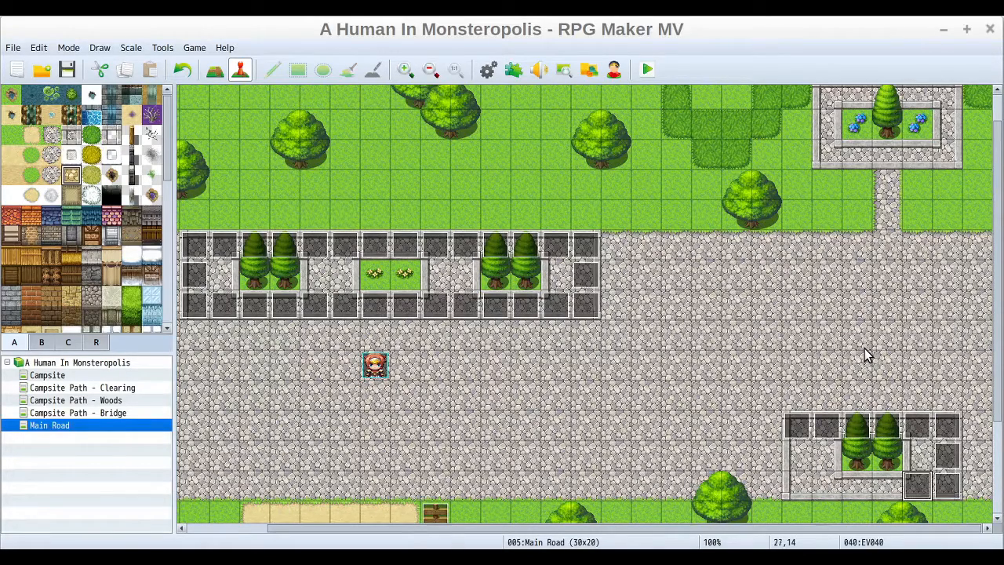
{"action": "key", "text": "Left"}
{"action": "key", "text": "ctrl+v"}
{"action": "key", "text": "Left"}
{"action": "key", "text": "ctrl+v"}
{"action": "key", "text": "Left"}
{"action": "key", "text": "ctrl+v"}
{"action": "key", "text": "Left"}
{"action": "key", "text": "ctrl+v"}
{"action": "key", "text": "Up"}
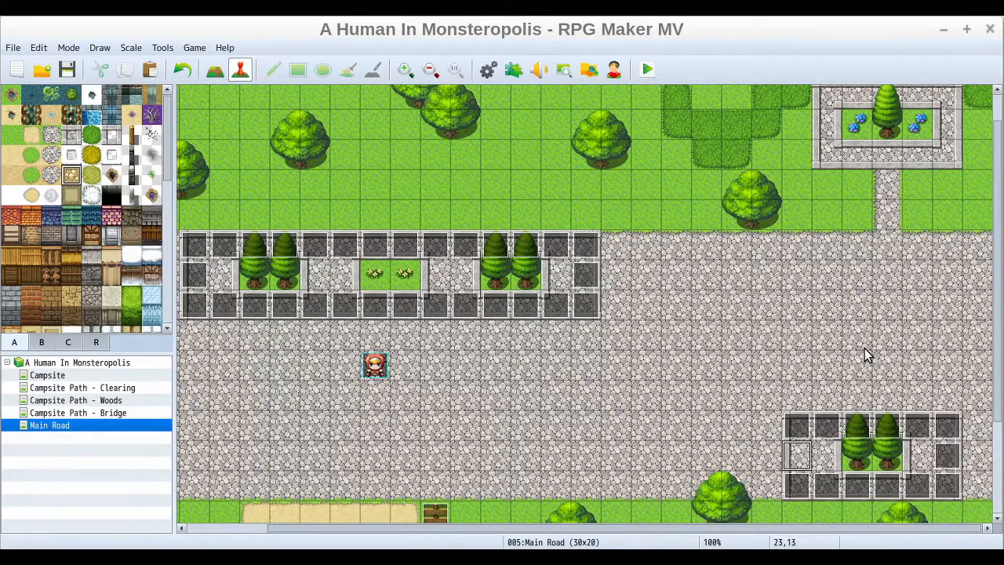
{"action": "key", "text": "ctrl+v"}
Step: Paste blocking events along the northern border of the northeastern blue-flower plaza, from 24,1 to 28,1
{"action": "key", "text": "Up"}
{"action": "key", "text": "Up"}
{"action": "key", "text": "Up"}
{"action": "key", "text": "Up"}
{"action": "key", "text": "Up"}
{"action": "key", "text": "Up"}
{"action": "key", "text": "Up"}
{"action": "key", "text": "Up"}
{"action": "key", "text": "Up"}
{"action": "key", "text": "Up"}
{"action": "key", "text": "Up"}
{"action": "key", "text": "Up"}
{"action": "key", "text": "Up"}
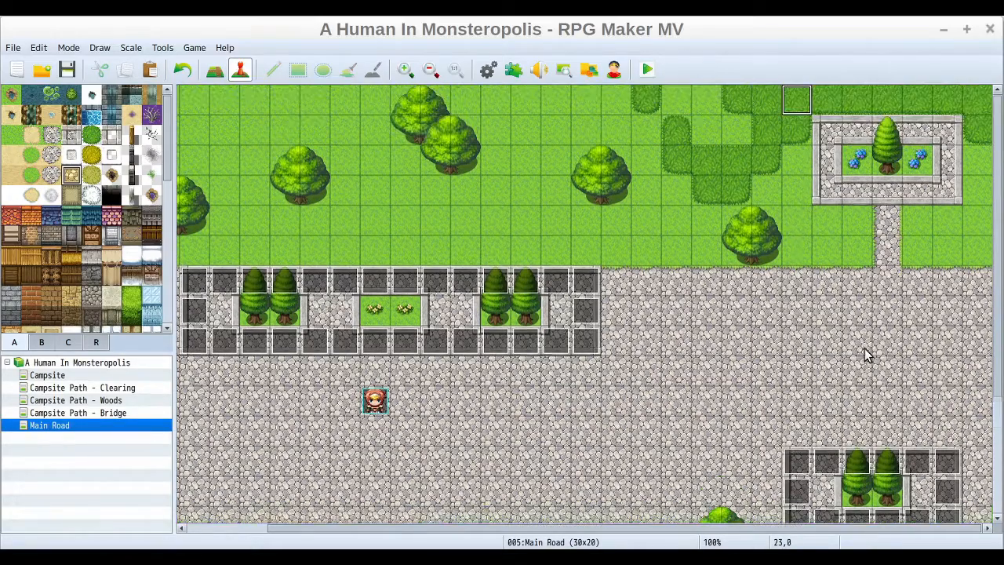
{"action": "key", "text": "Down"}
{"action": "key", "text": "Right"}
{"action": "key", "text": "ctrl+v"}
{"action": "key", "text": "Right"}
{"action": "key", "text": "ctrl+v"}
{"action": "key", "text": "Right"}
{"action": "key", "text": "ctrl+v"}
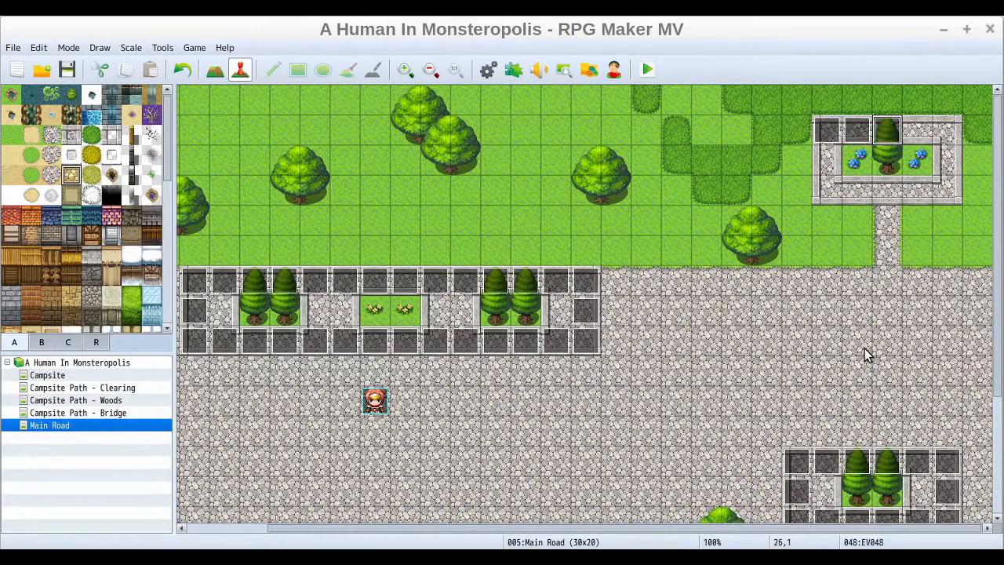
{"action": "key", "text": "Right"}
{"action": "key", "text": "ctrl+v"}
{"action": "key", "text": "Right"}
{"action": "key", "text": "ctrl+v"}
Step: Paste blocking events along the eastern, southern and western borders of the northeastern plaza, enclosing its flower bed
{"action": "key", "text": "Down"}
{"action": "key", "text": "ctrl+v"}
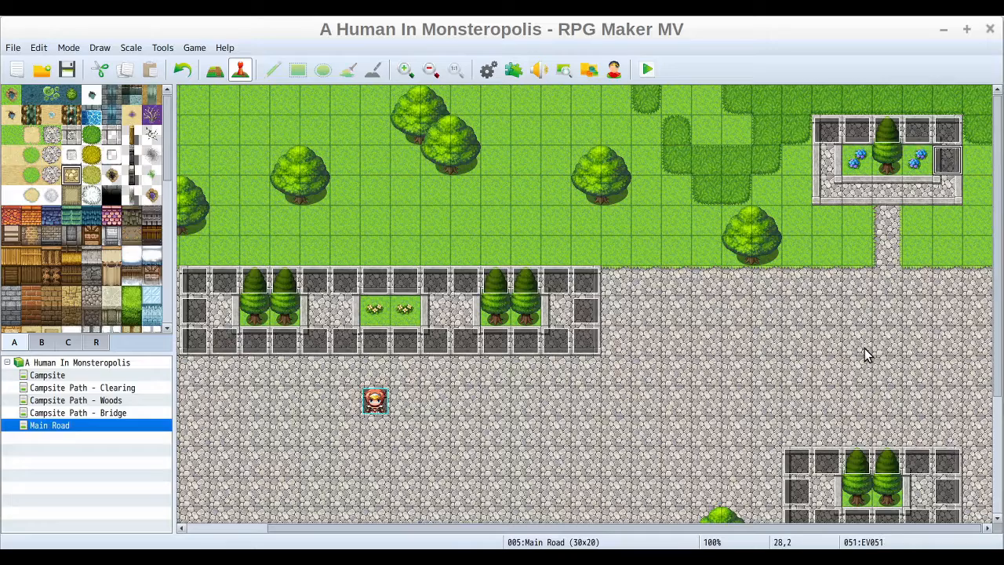
{"action": "key", "text": "Down"}
{"action": "key", "text": "ctrl+v"}
{"action": "key", "text": "Left"}
{"action": "key", "text": "ctrl+v"}
{"action": "key", "text": "Left"}
{"action": "key", "text": "ctrl+v"}
{"action": "key", "text": "Left"}
{"action": "key", "text": "ctrl+v"}
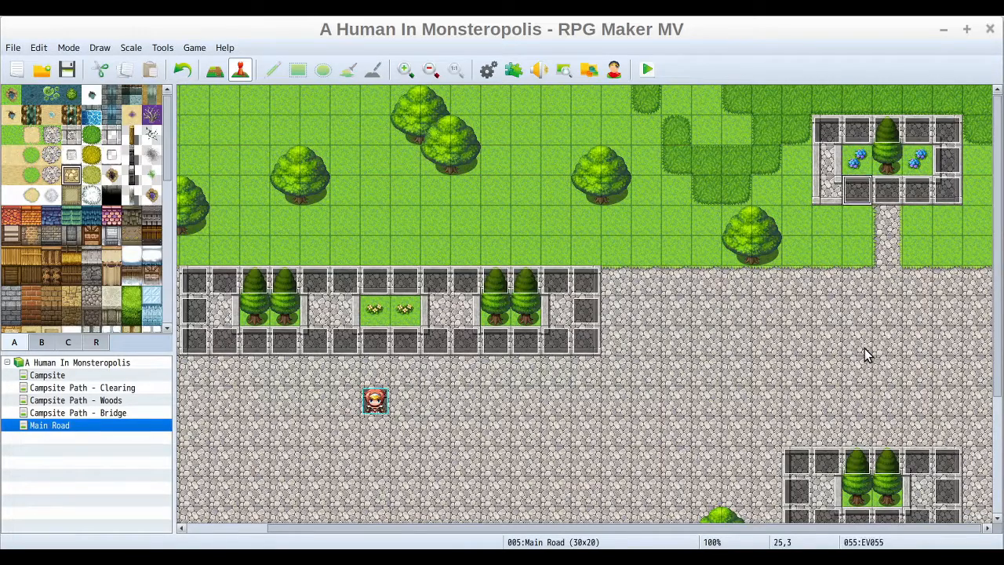
{"action": "key", "text": "Left"}
{"action": "key", "text": "ctrl+v"}
{"action": "key", "text": "Up"}
{"action": "key", "text": "ctrl+v"}
{"action": "key", "text": "Up"}
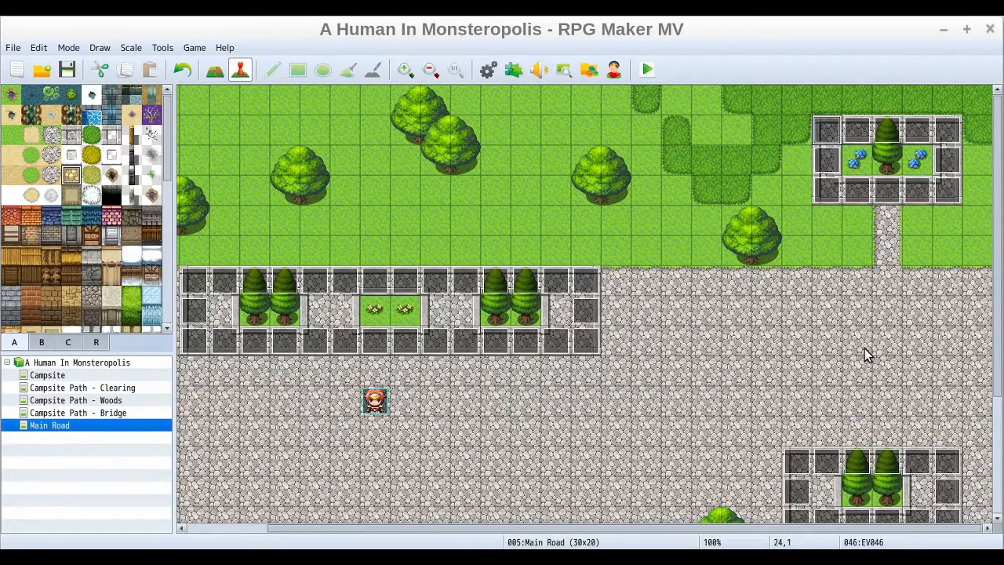
{"action": "key", "text": "Down"}
{"action": "key", "text": "Down"}
{"action": "key", "text": "Right"}
{"action": "key", "text": "Right"}
{"action": "key", "text": "Right"}
{"action": "key", "text": "Right"}
{"action": "key", "text": "Right"}
{"action": "key", "text": "Down"}
{"action": "key", "text": "Down"}
{"action": "key", "text": "Down"}
{"action": "key", "text": "Down"}
{"action": "key", "text": "Down"}
{"action": "key", "text": "Down"}
{"action": "key", "text": "Down"}
{"action": "key", "text": "Down"}
{"action": "key", "text": "Down"}
{"action": "key", "text": "Down"}
{"action": "key", "text": "Down"}
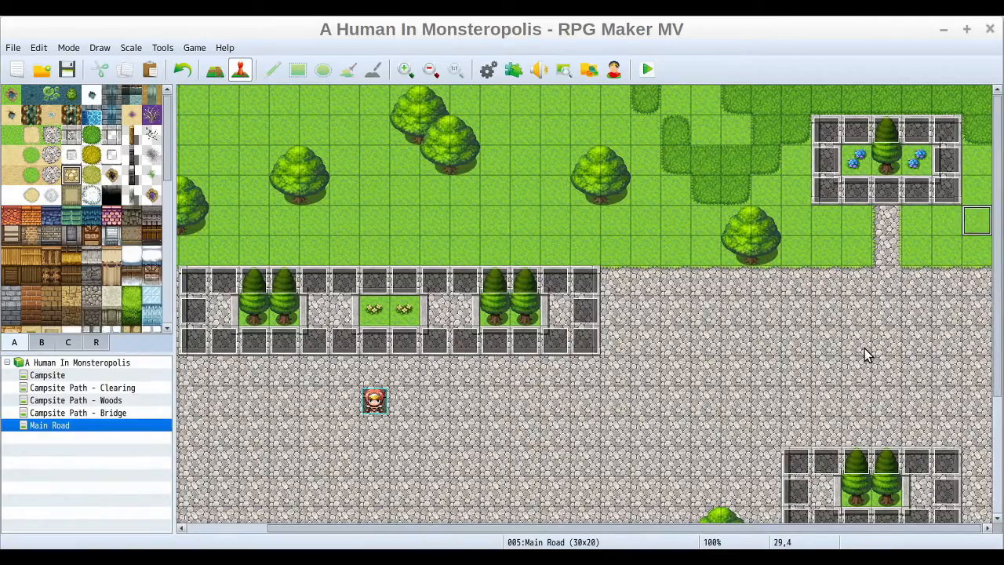
{"action": "key", "text": "Left"}
{"action": "key", "text": "Left"}
{"action": "key", "text": "Left"}
{"action": "key", "text": "Left"}
{"action": "key", "text": "Left"}
{"action": "key", "text": "Left"}
{"action": "key", "text": "Left"}
{"action": "key", "text": "Left"}
{"action": "key", "text": "Left"}
{"action": "key", "text": "Left"}
{"action": "key", "text": "Left"}
{"action": "key", "text": "Left"}
{"action": "key", "text": "Left"}
{"action": "key", "text": "Left"}
{"action": "key", "text": "Left"}
{"action": "key", "text": "Left"}
{"action": "key", "text": "Left"}
{"action": "key", "text": "Left"}
{"action": "key", "text": "Left"}
{"action": "key", "text": "Left"}
{"action": "key", "text": "Left"}
{"action": "key", "text": "Left"}
{"action": "key", "text": "Left"}
{"action": "key", "text": "Left"}
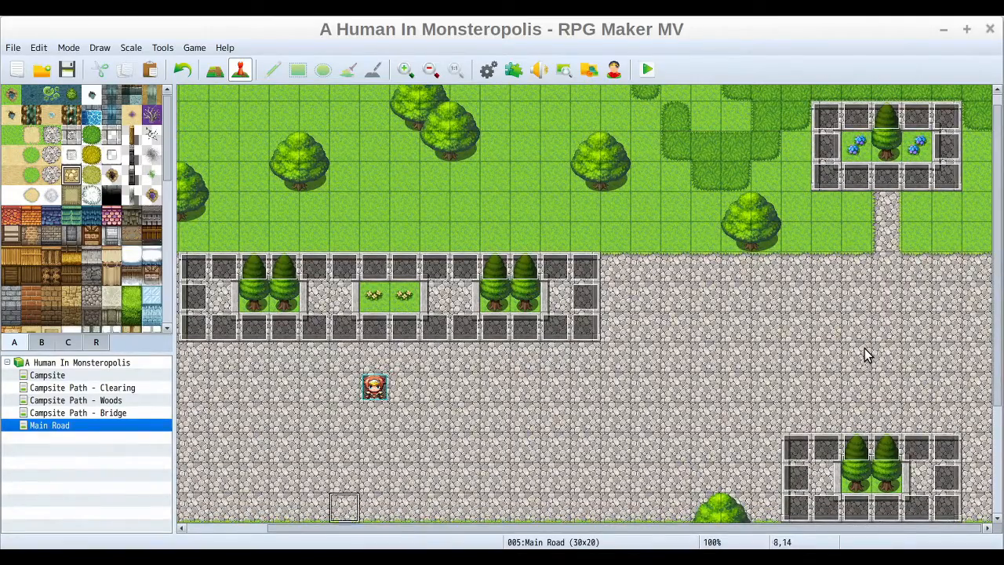
{"action": "key", "text": "Up"}
{"action": "key", "text": "Up"}
{"action": "key", "text": "Up"}
{"action": "key", "text": "Up"}
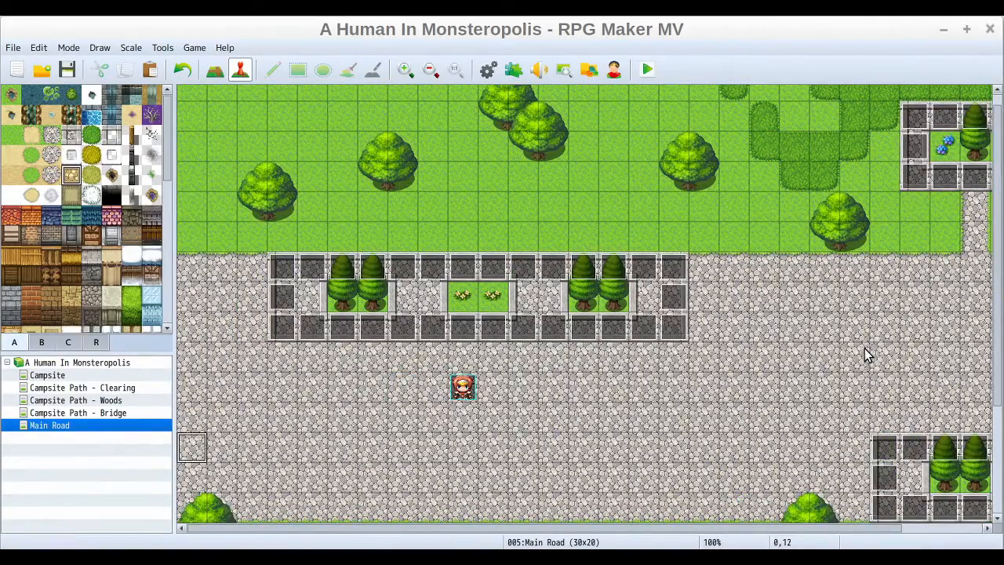
{"action": "key", "text": "Right"}
{"action": "key", "text": "Right"}
{"action": "key", "text": "Right"}
{"action": "key", "text": "Right"}
{"action": "key", "text": "Right"}
{"action": "key", "text": "Right"}
{"action": "key", "text": "Right"}
{"action": "key", "text": "Right"}
{"action": "key", "text": "Right"}
{"action": "key", "text": "Right"}
{"action": "key", "text": "Right"}
{"action": "key", "text": "Right"}
{"action": "key", "text": "Right"}
{"action": "key", "text": "Right"}
{"action": "key", "text": "Right"}
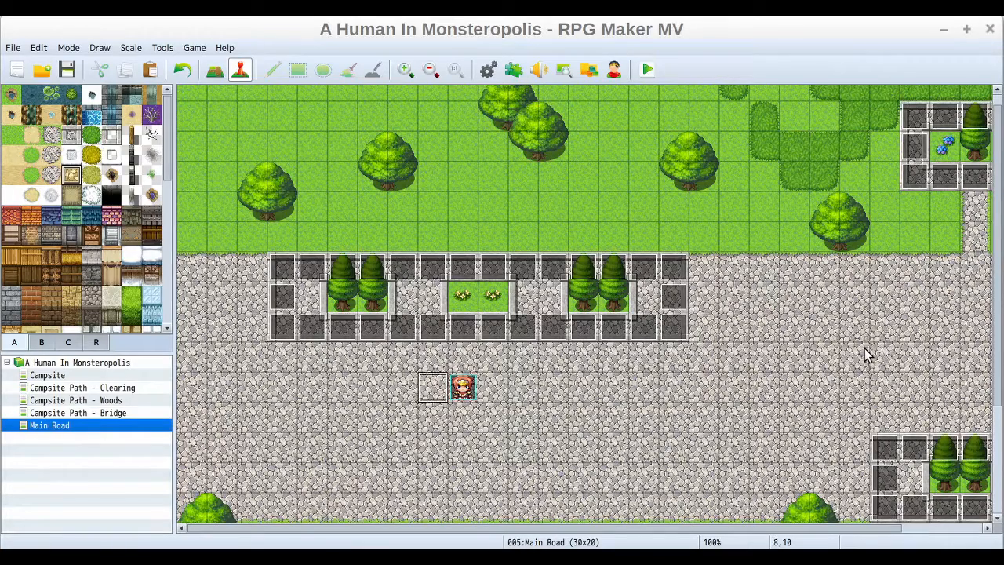
{"action": "key", "text": "Up"}
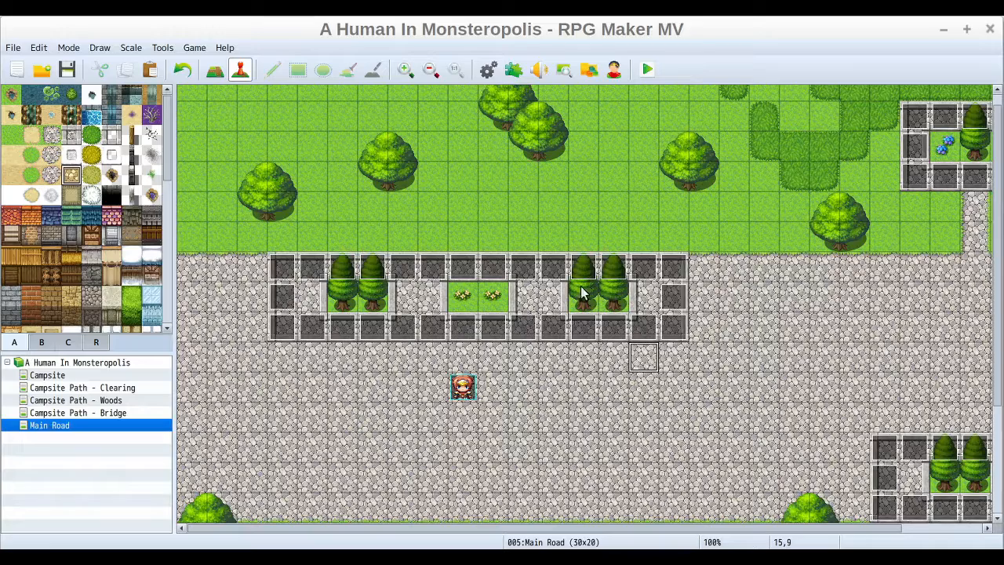
Step: Select each of the two flower tiles in the large plaza's central bed, at 9,7 and 10,7
{"action": "left_click", "coordinate": [462, 298]}
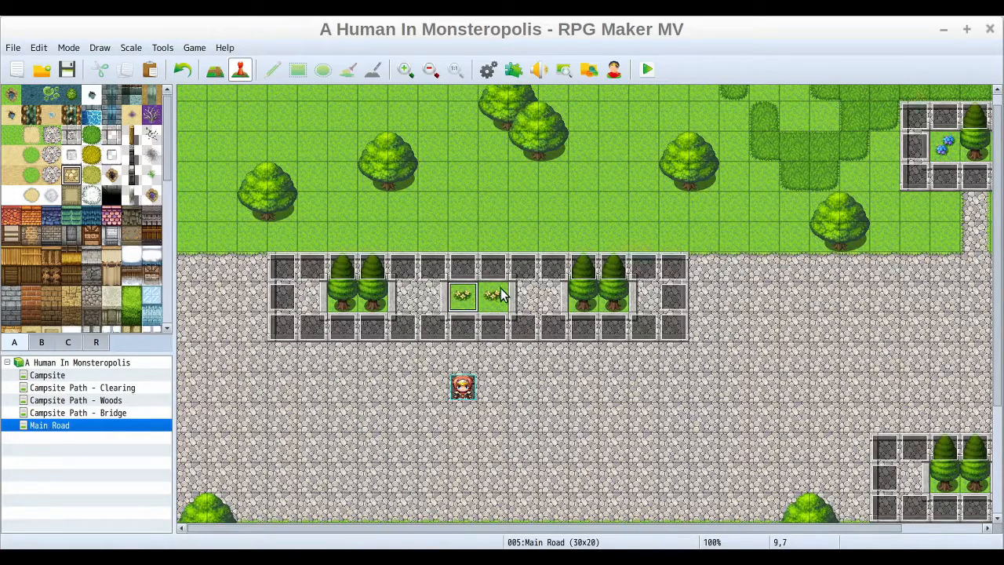
{"action": "left_click", "coordinate": [496, 297]}
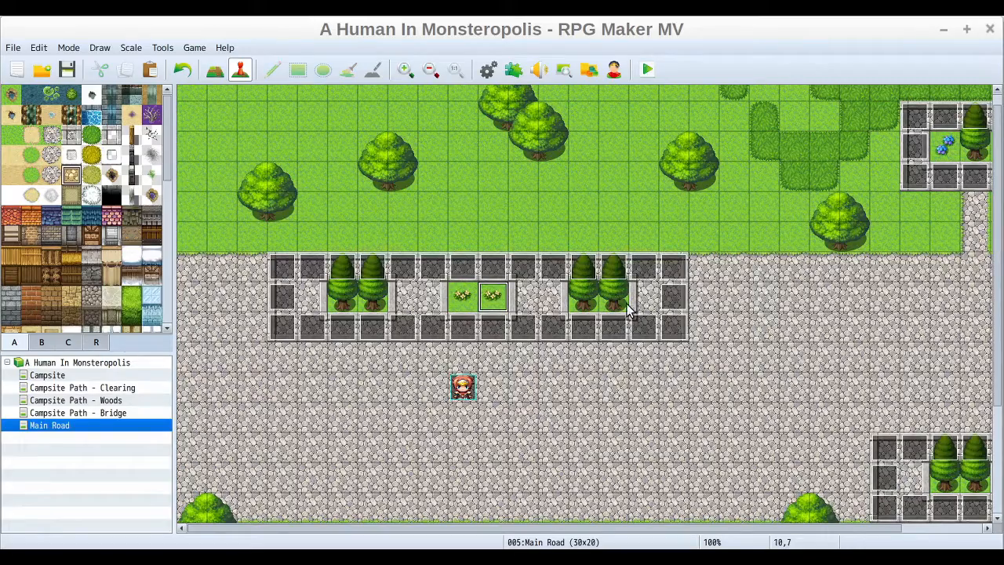